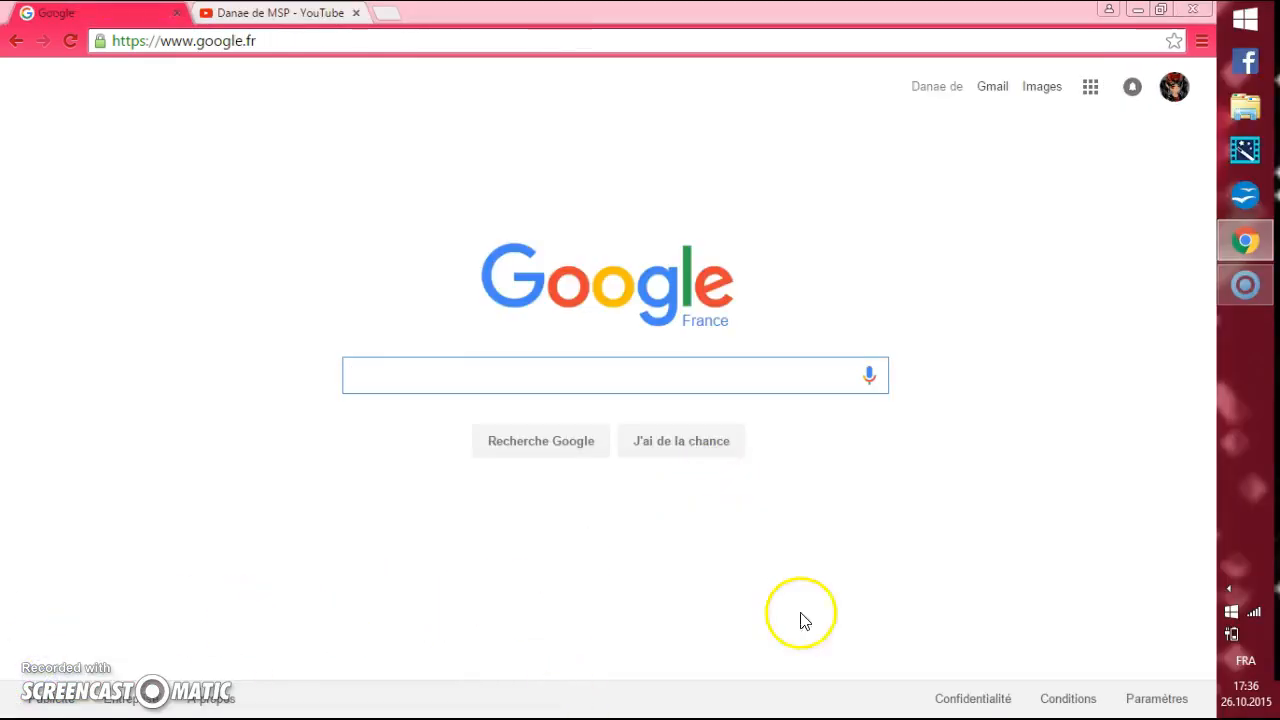
click(563, 383)
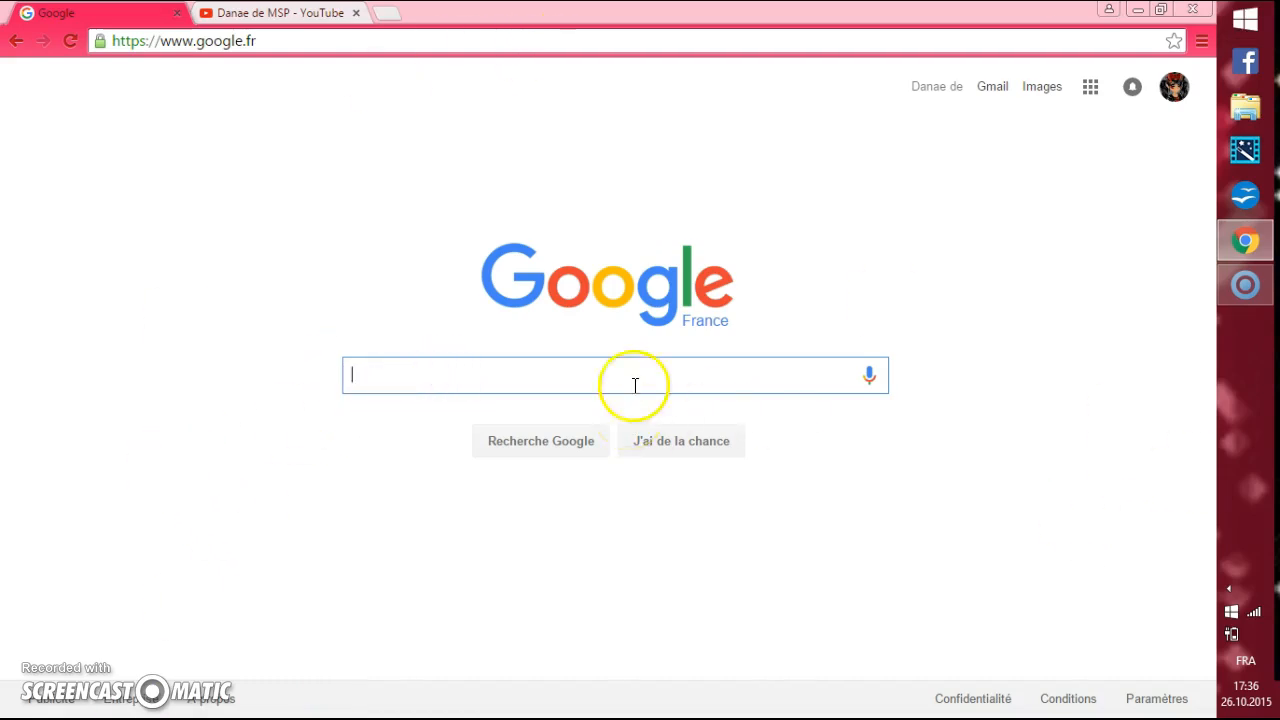
click(1138, 10)
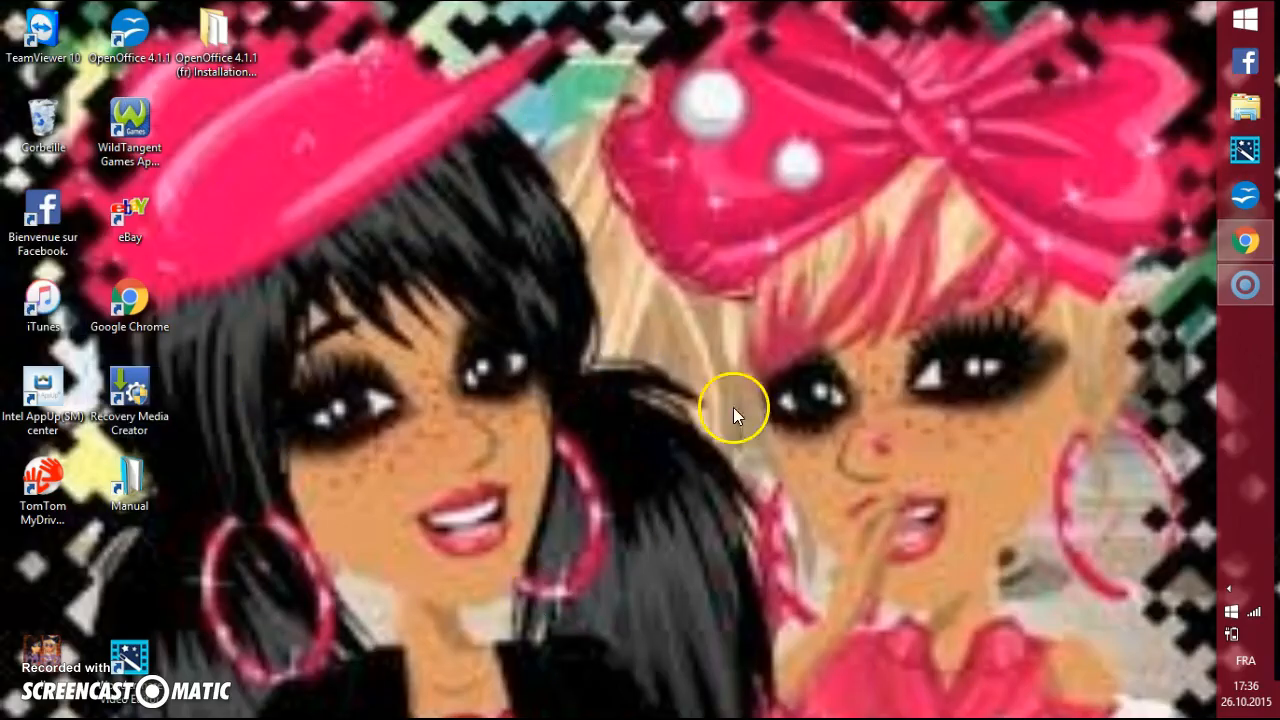
click(1245, 240)
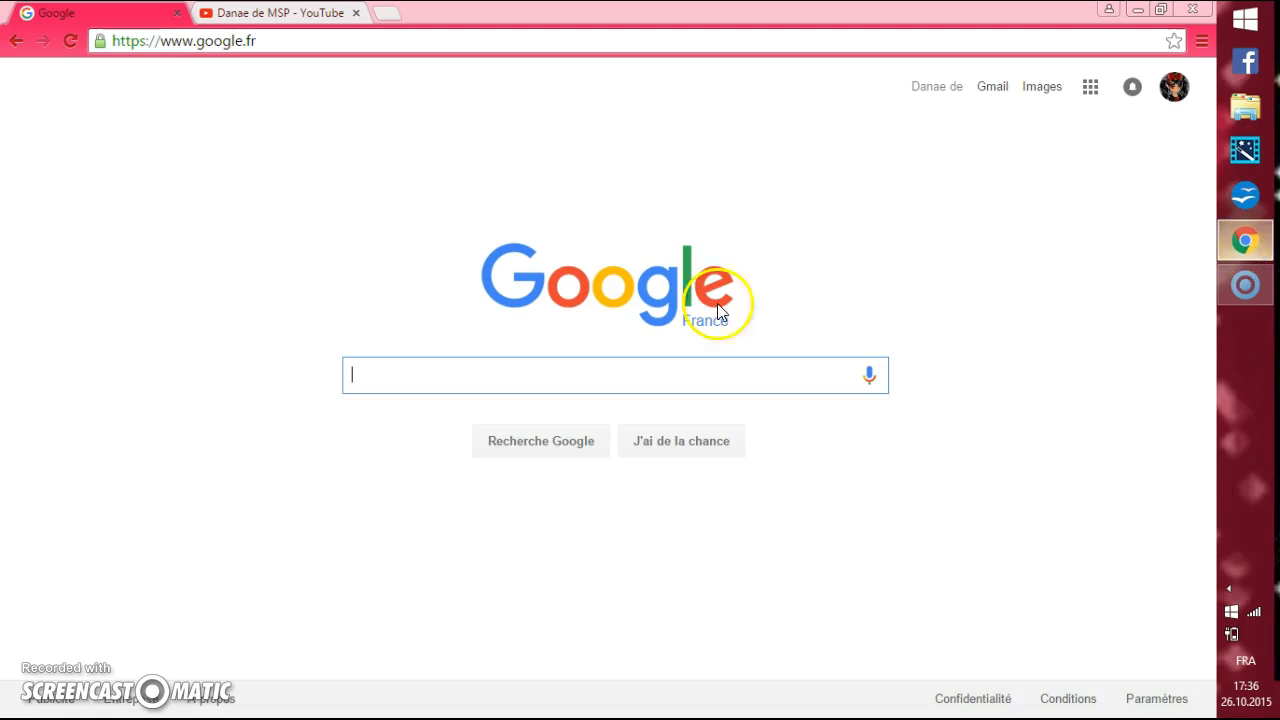
Show the desktop, move the "ll" and Wondershare Video Editor icons up beneath the other icons, and return to Chrome.
click(1245, 238)
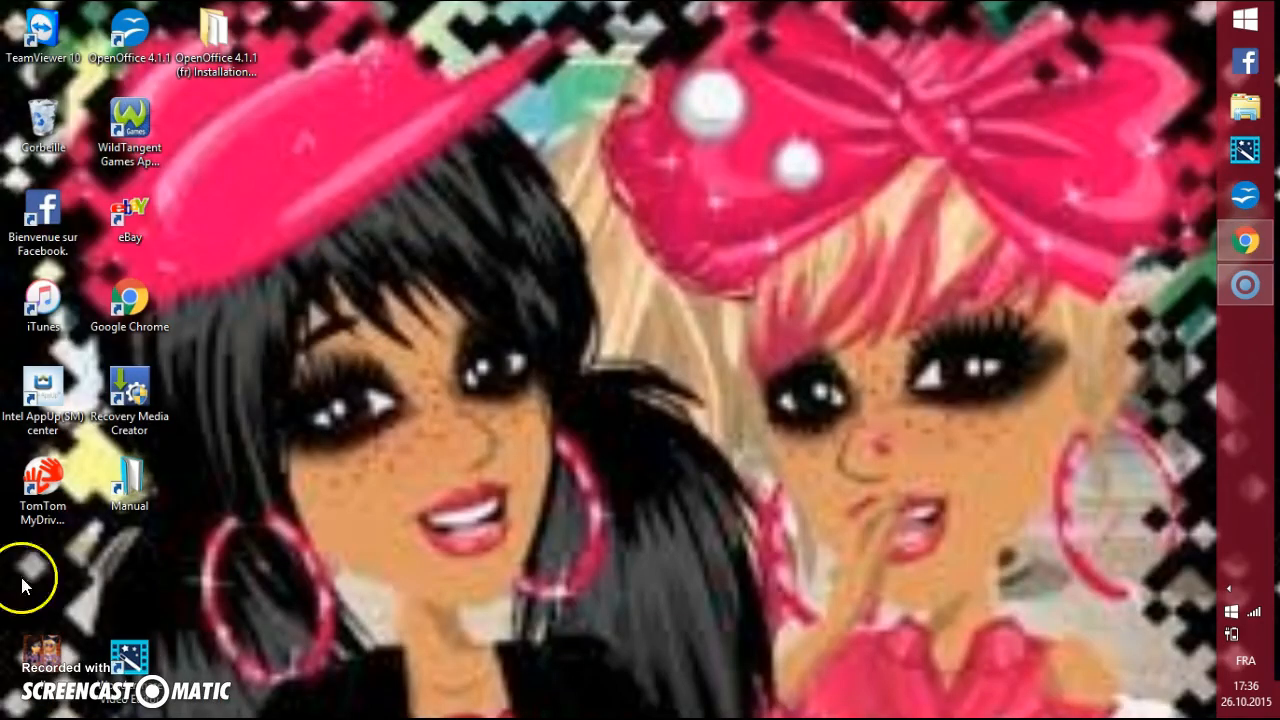
drag(52, 643, 57, 558)
drag(147, 664, 167, 596)
click(1245, 240)
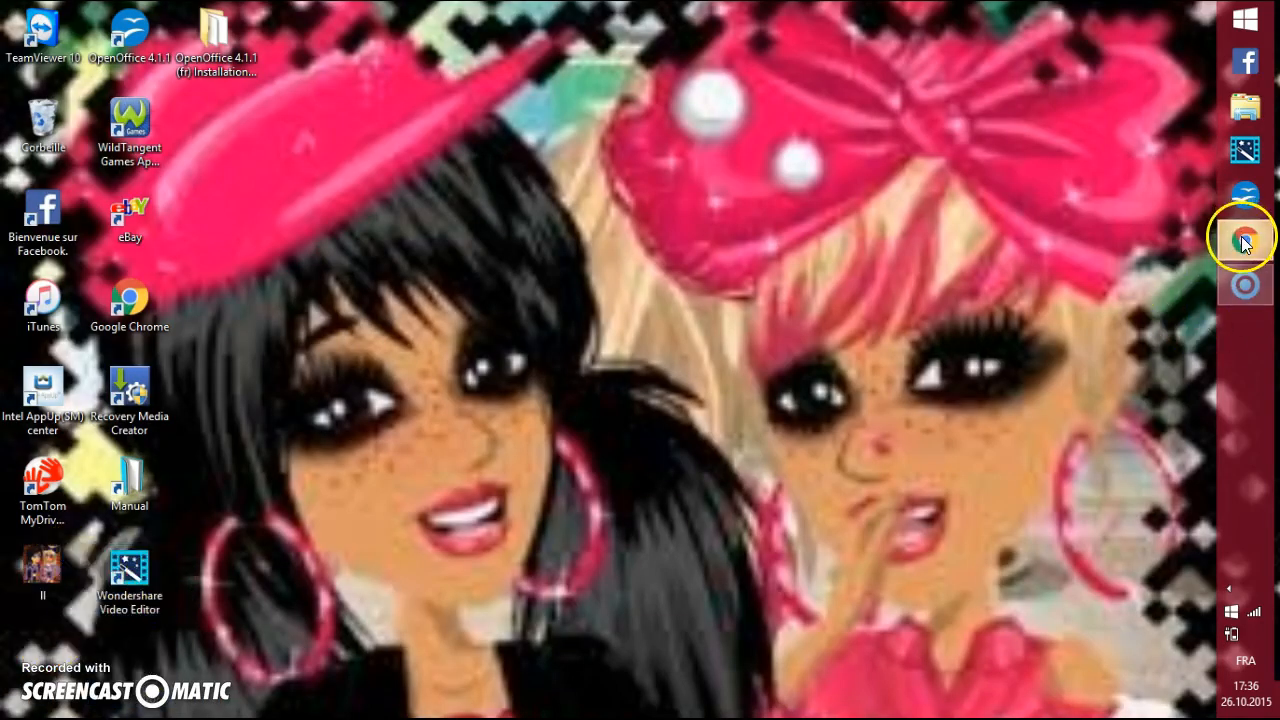
click(1245, 242)
click(1245, 242)
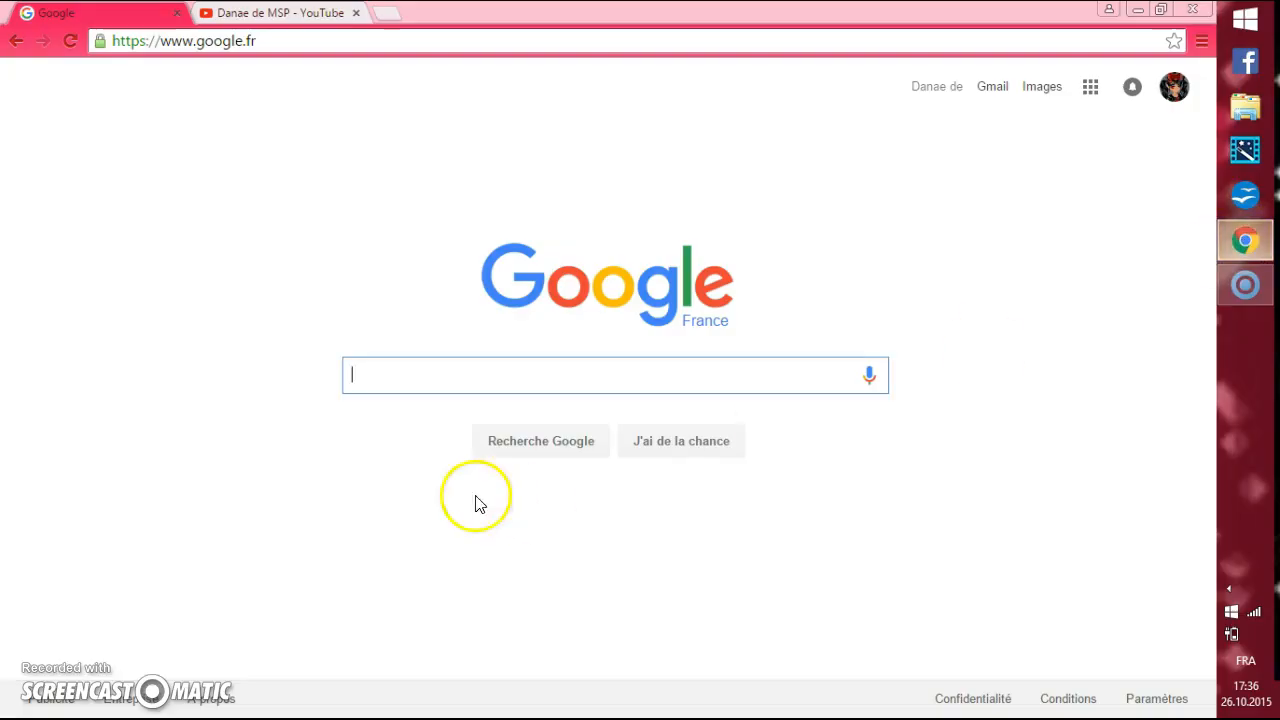
Search Google for "pixlr" and open Pixlr Editor from the results.
click(383, 372)
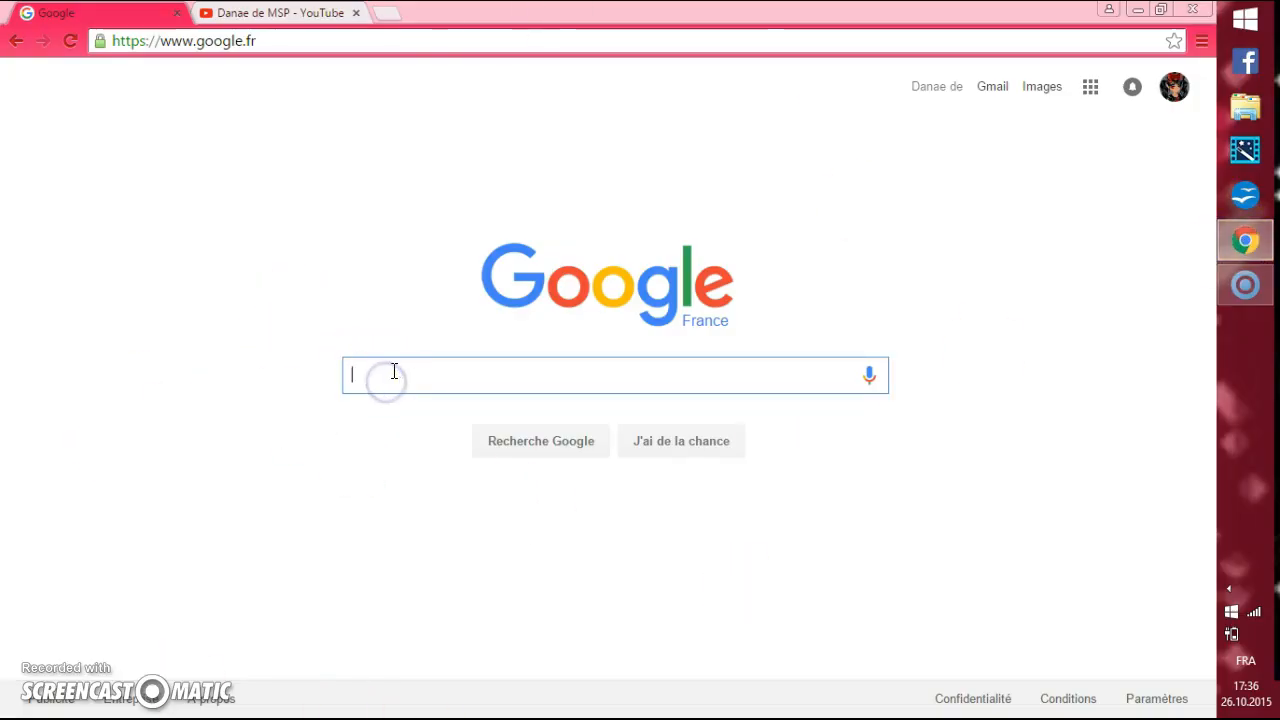
text(Pi)
click(424, 426)
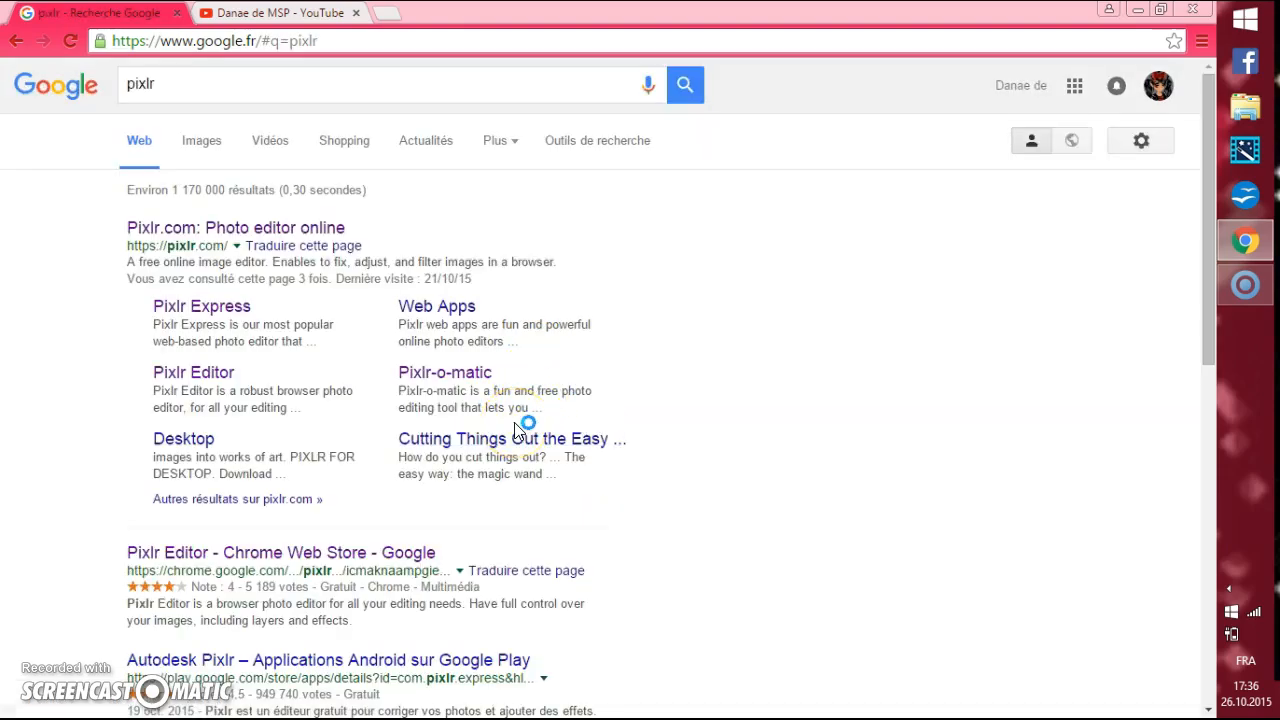
click(204, 380)
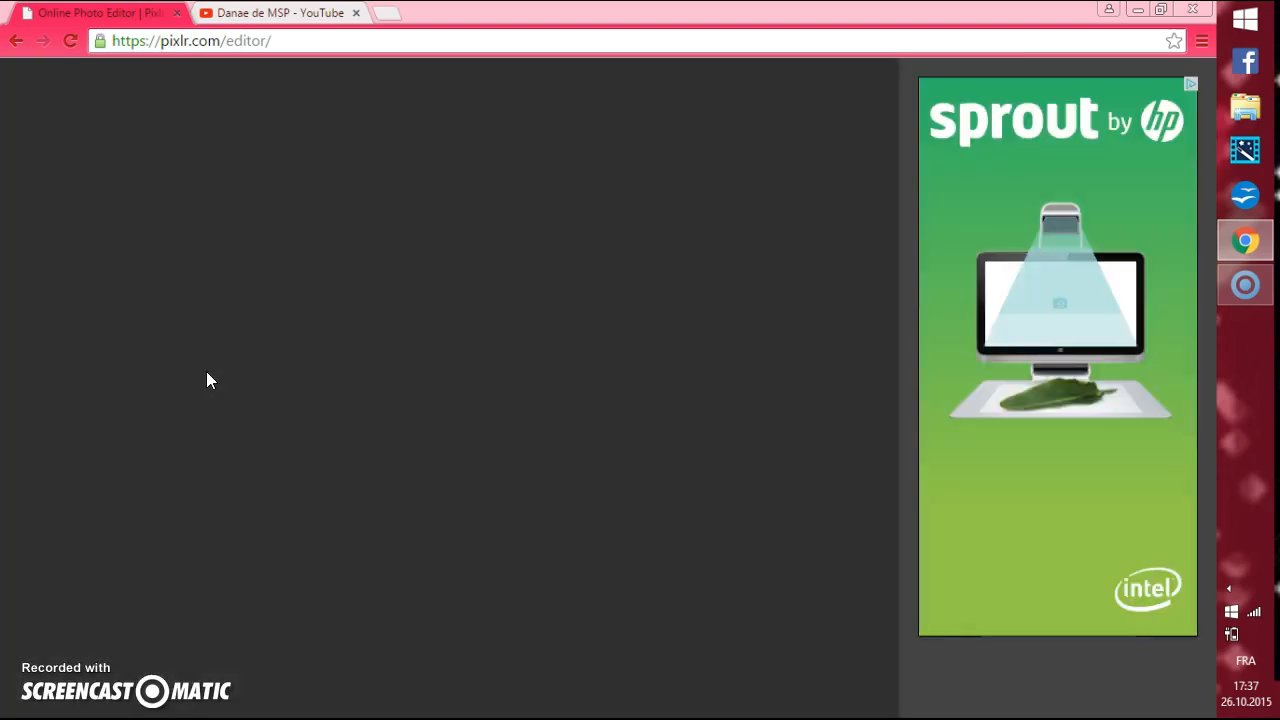
click(237, 371)
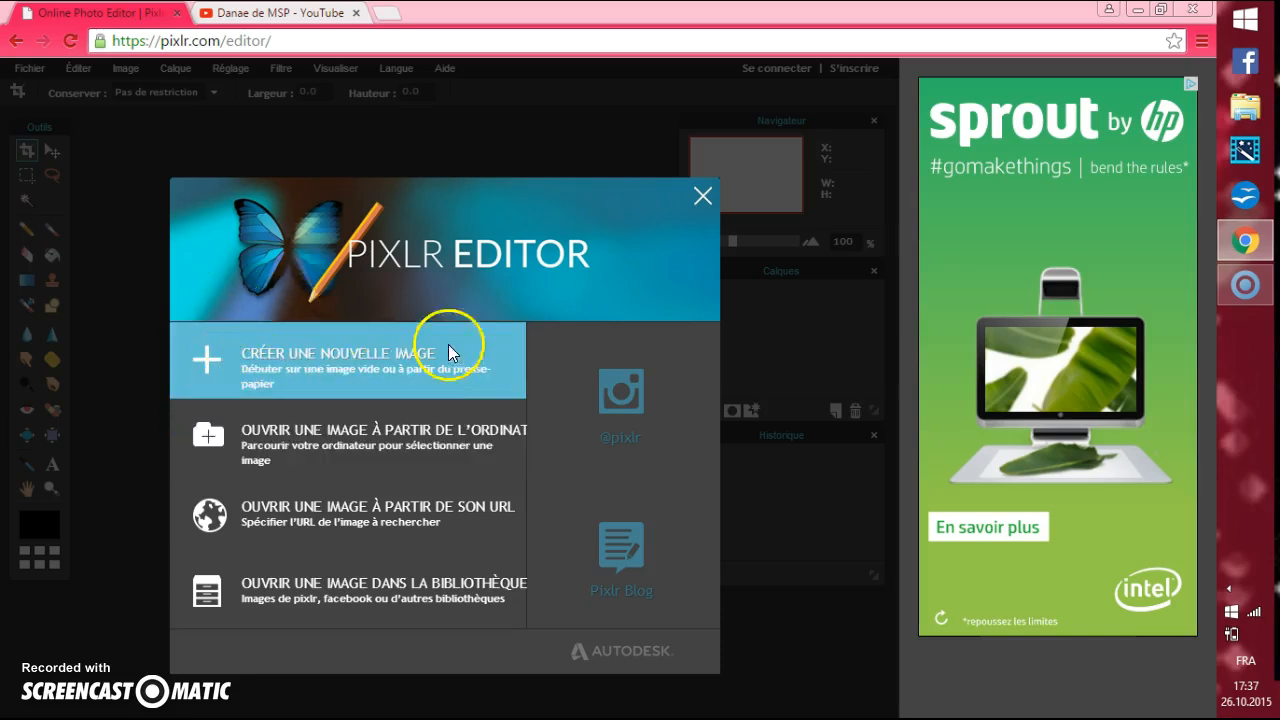
Create a new blank image 1423 px wide and 1423 px high with a transparent background.
click(412, 356)
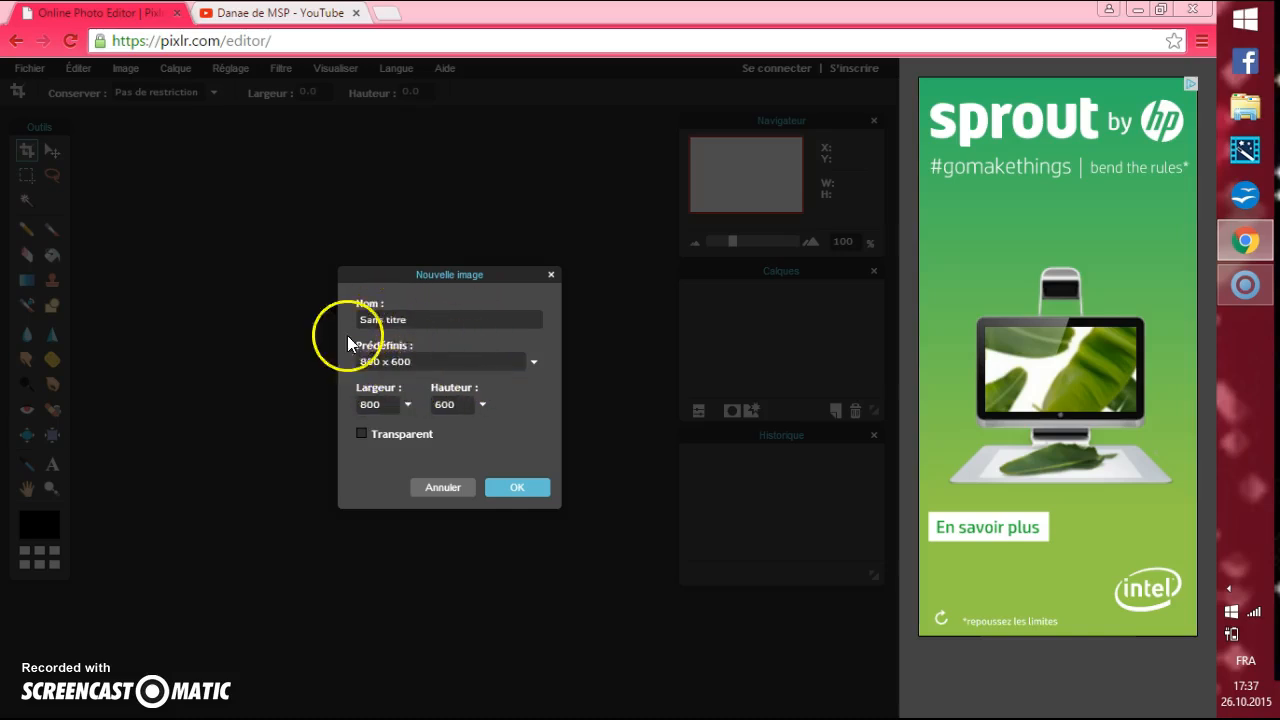
drag(385, 406, 342, 402)
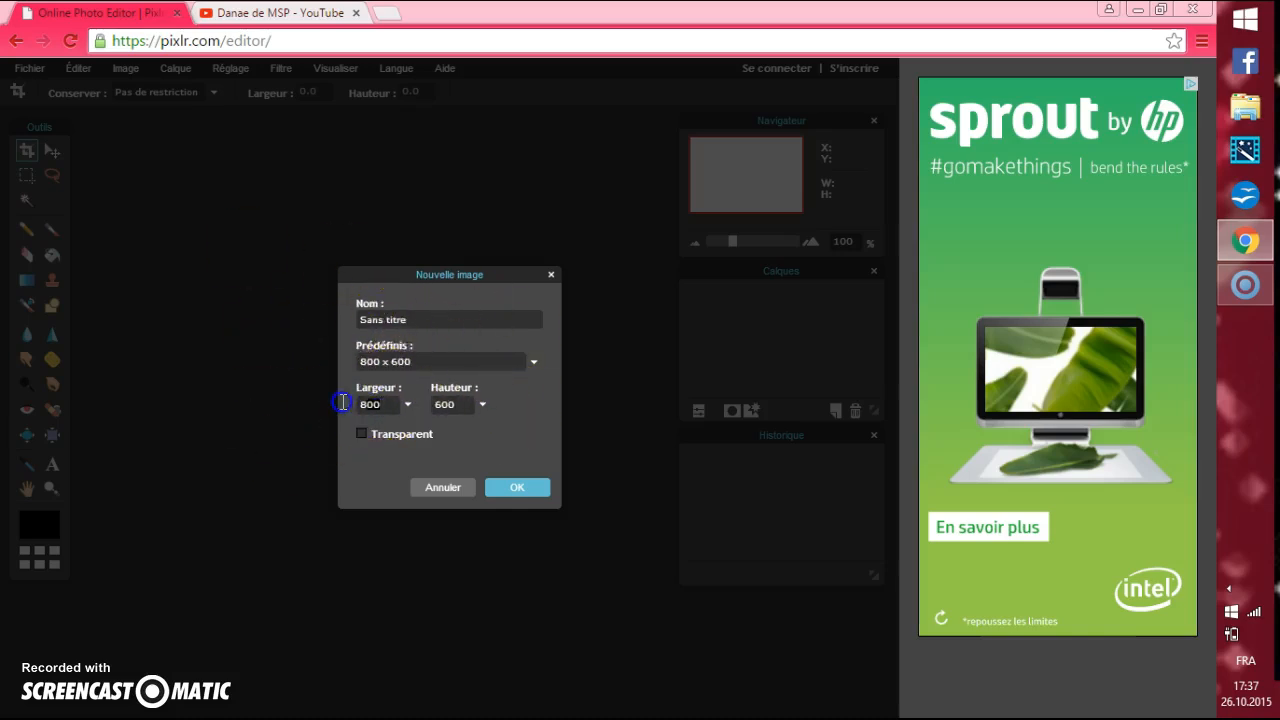
key(BackSpace)
text(1423)
click(462, 406)
key(BackSpace)
text(1423)
click(522, 492)
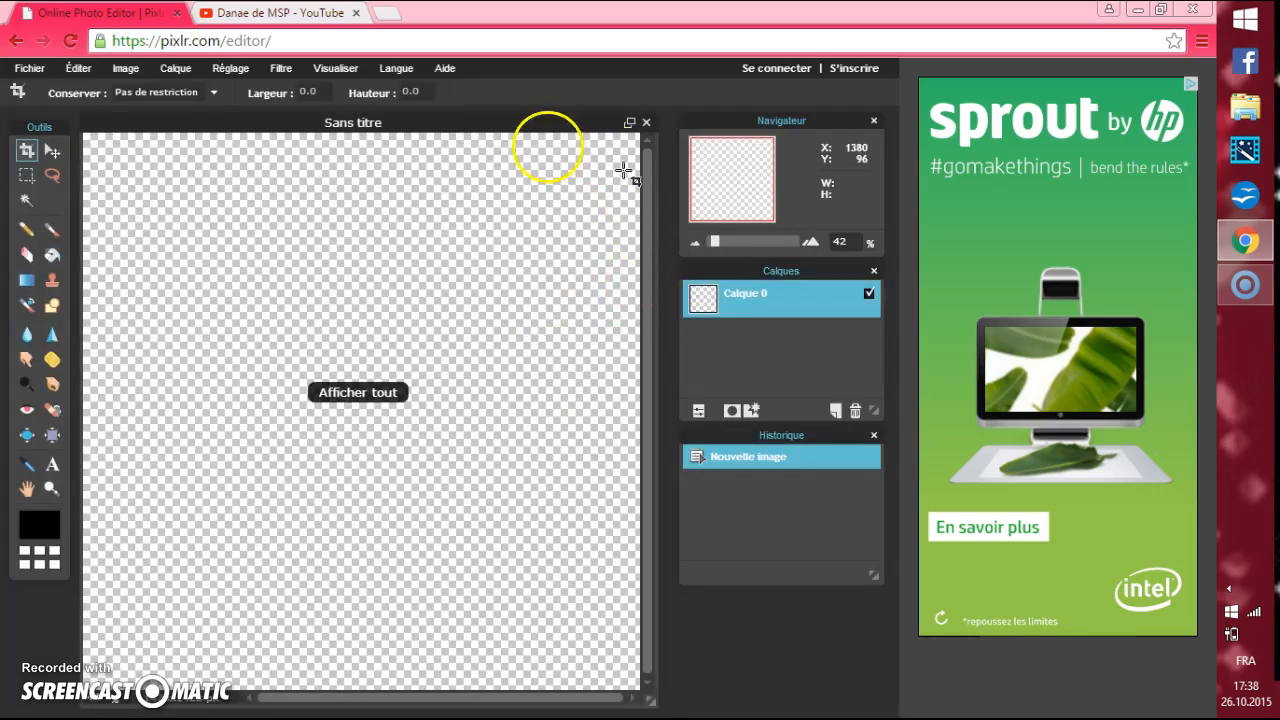
Rearrange the workspace by moving the canvas window and the Navigateur, Calques and Historique panels further right.
drag(513, 128, 547, 125)
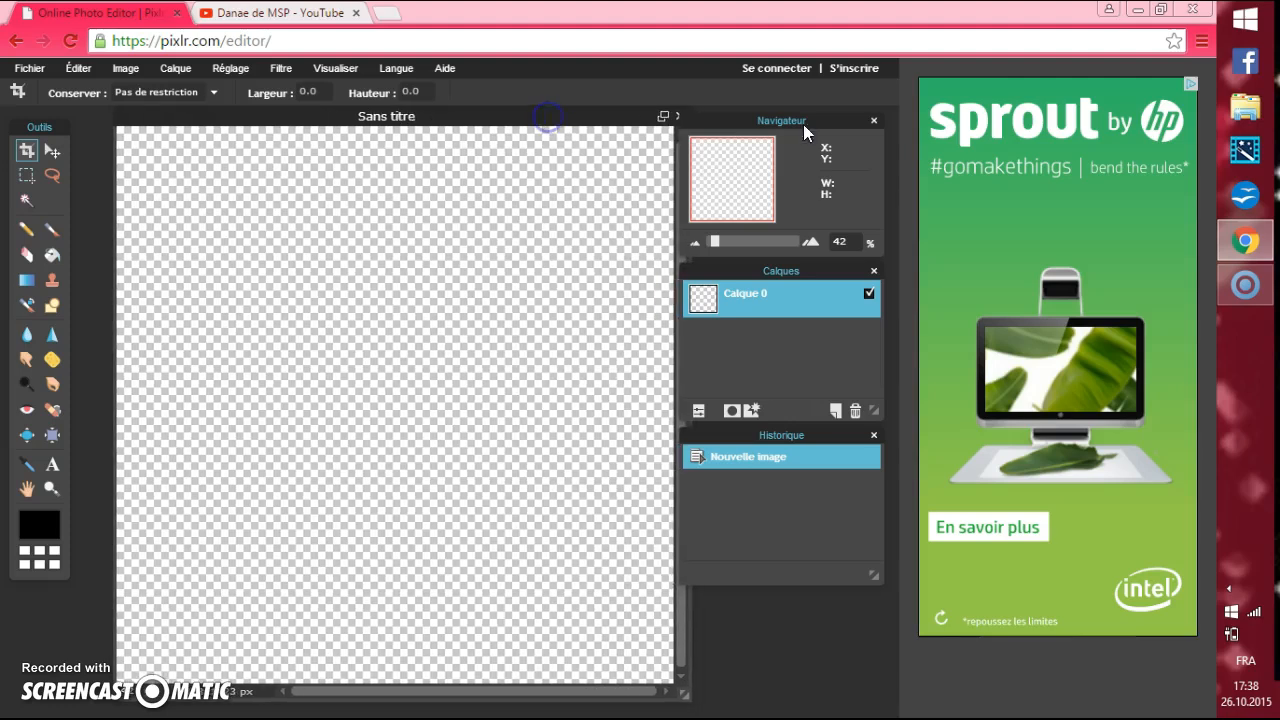
drag(764, 120, 795, 127)
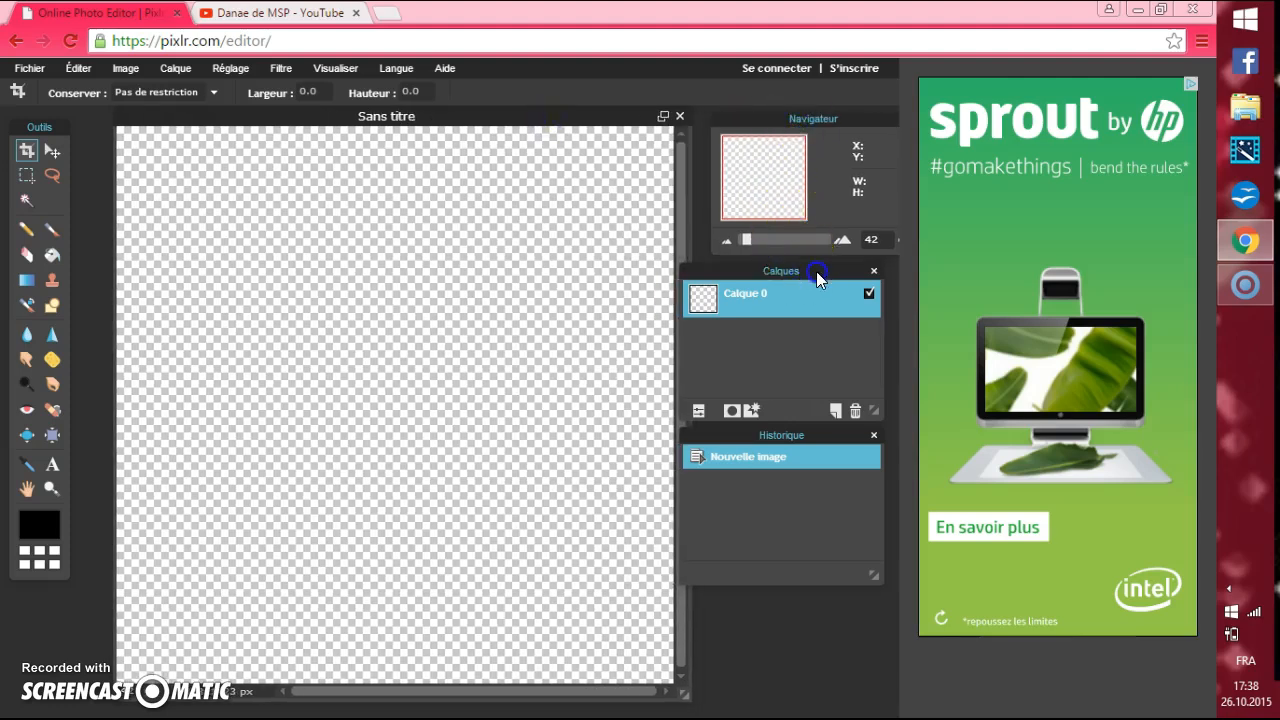
drag(817, 278, 827, 259)
drag(801, 436, 835, 422)
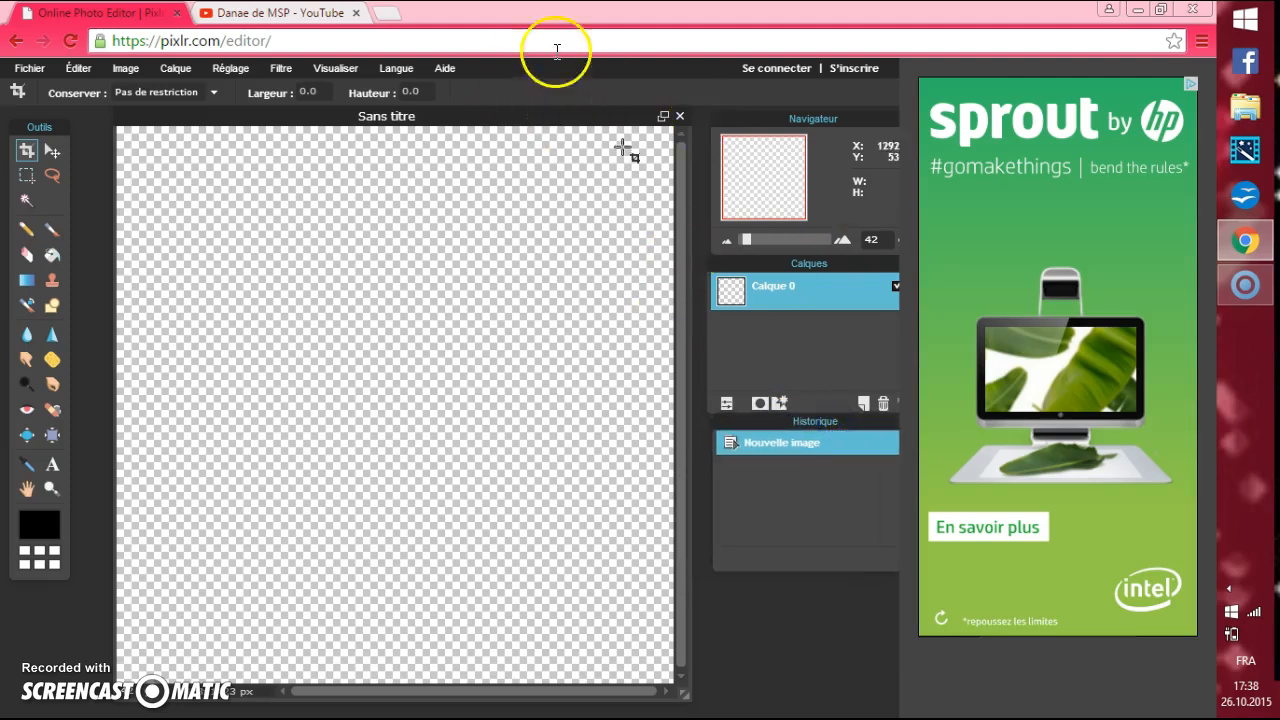
drag(572, 117, 586, 121)
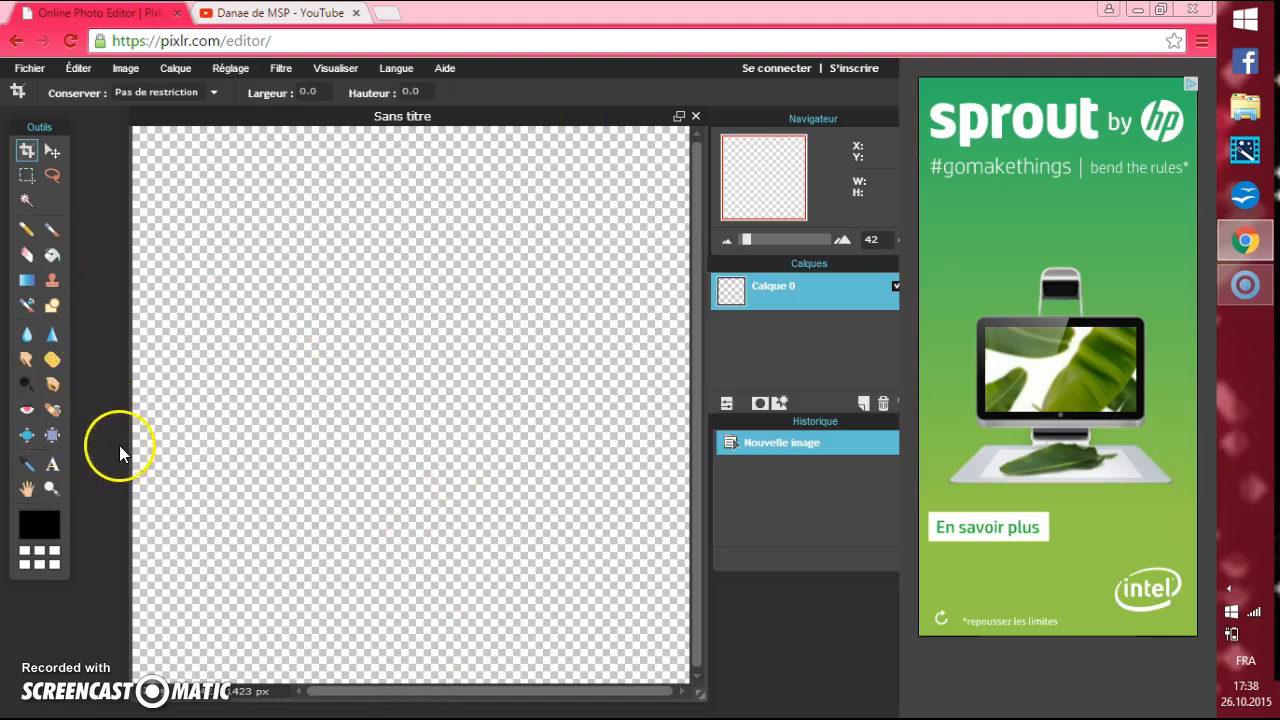
click(297, 15)
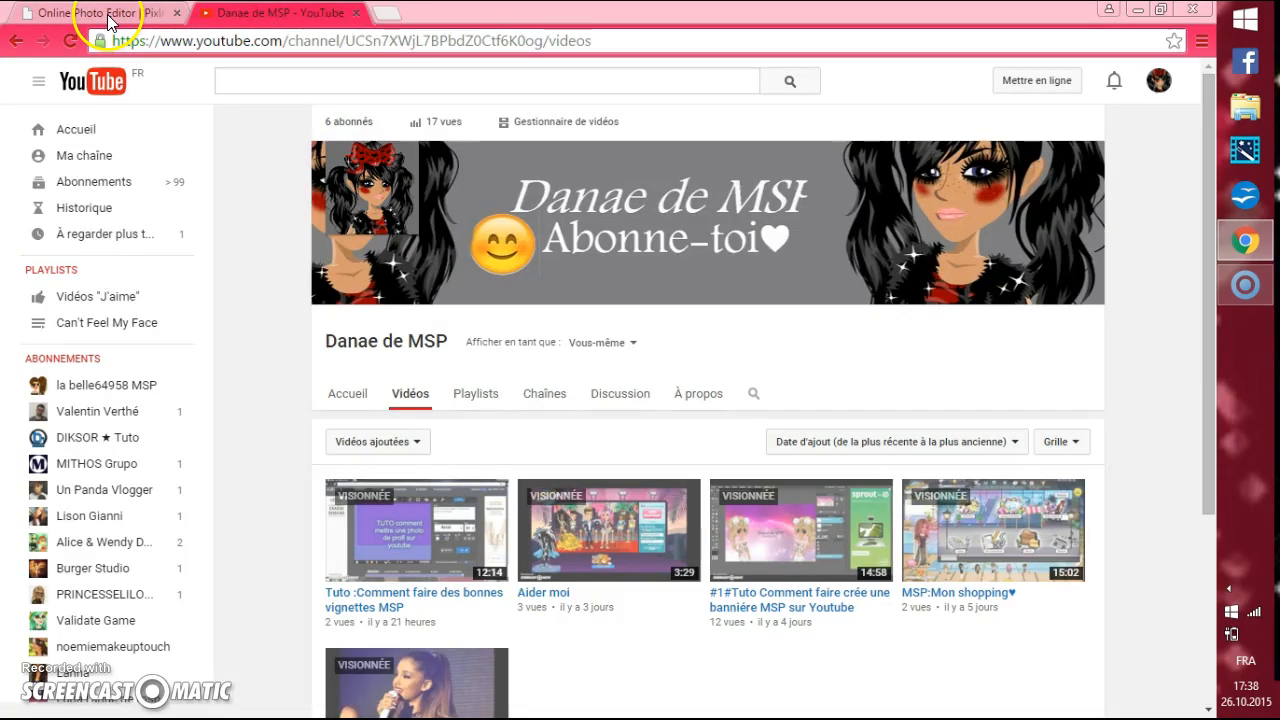
click(113, 15)
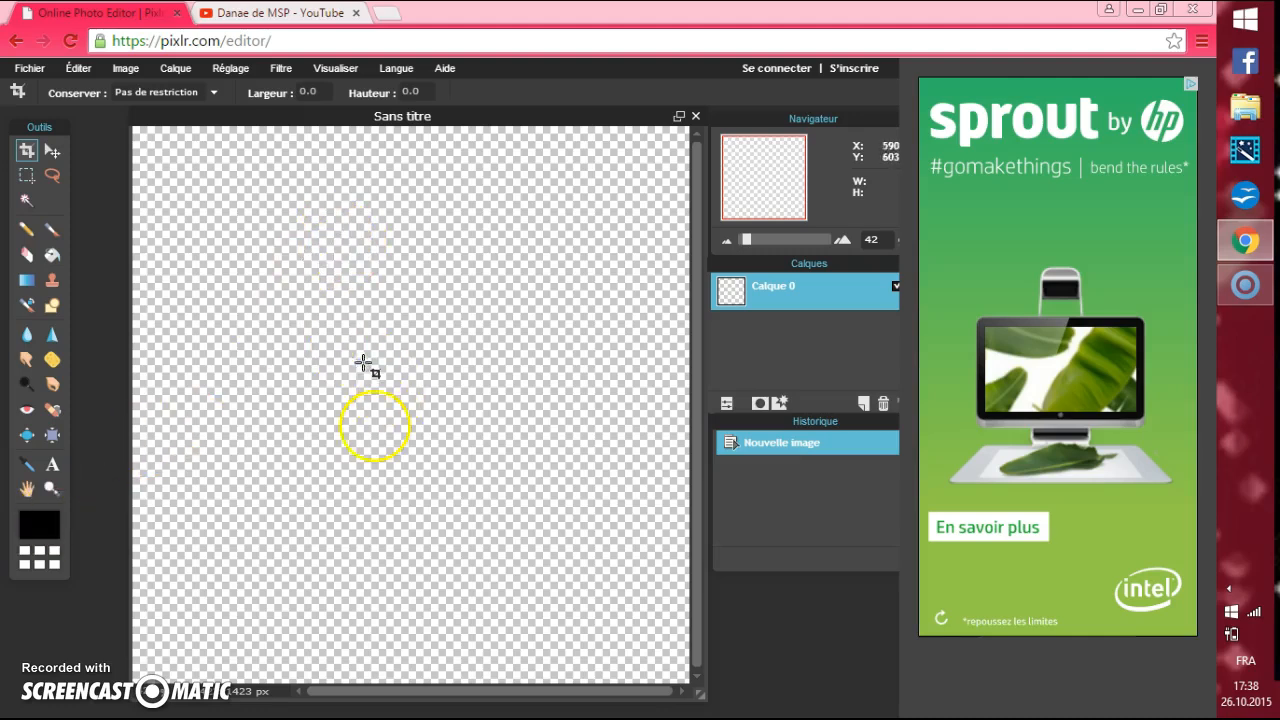
click(175, 67)
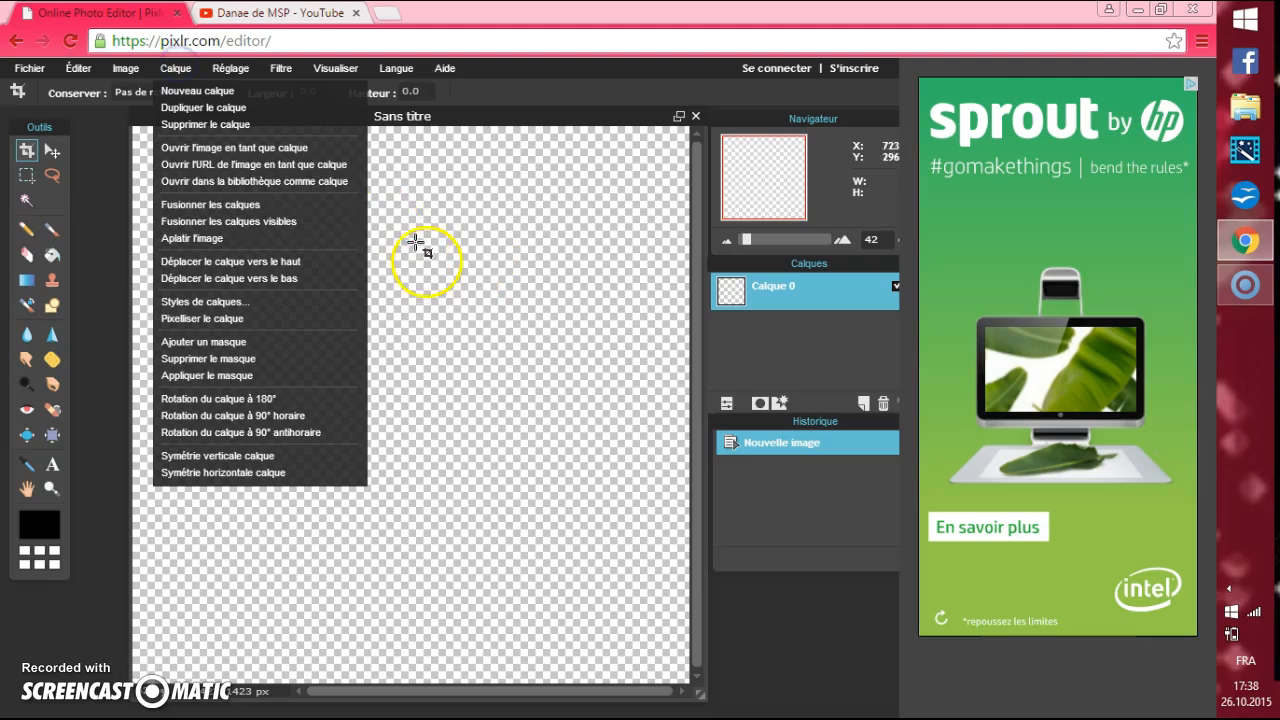
click(111, 152)
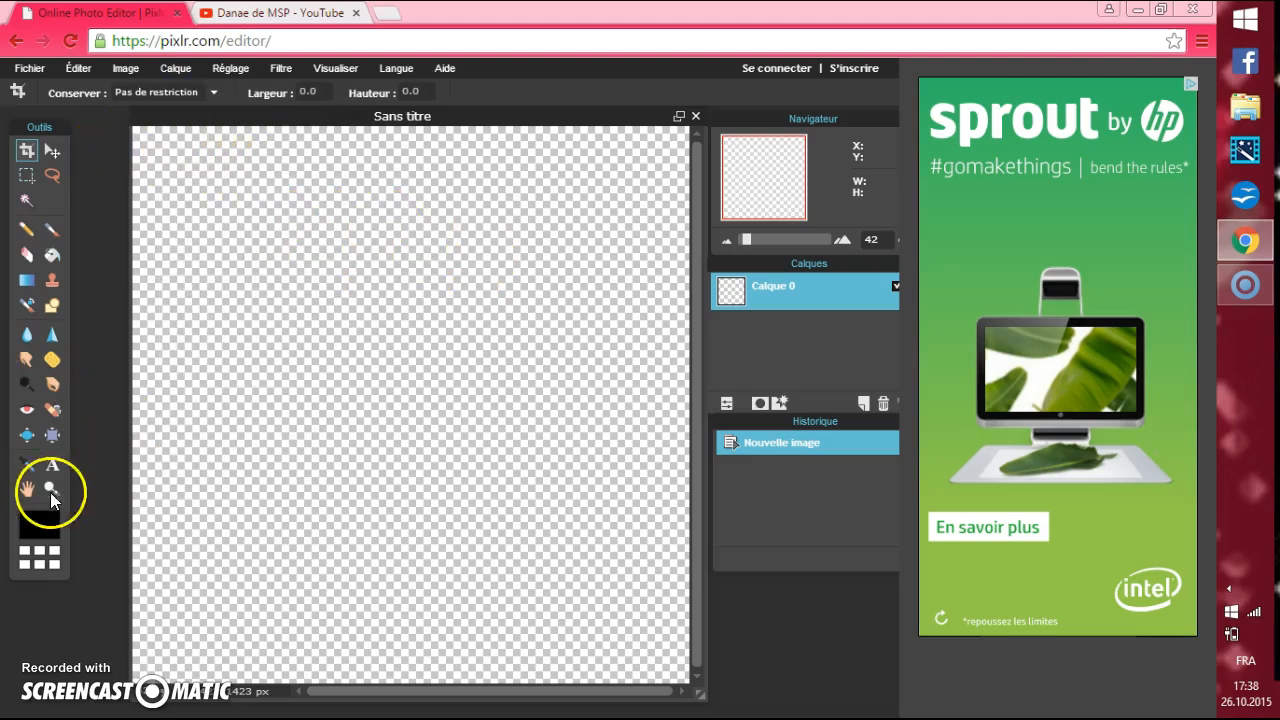
click(175, 67)
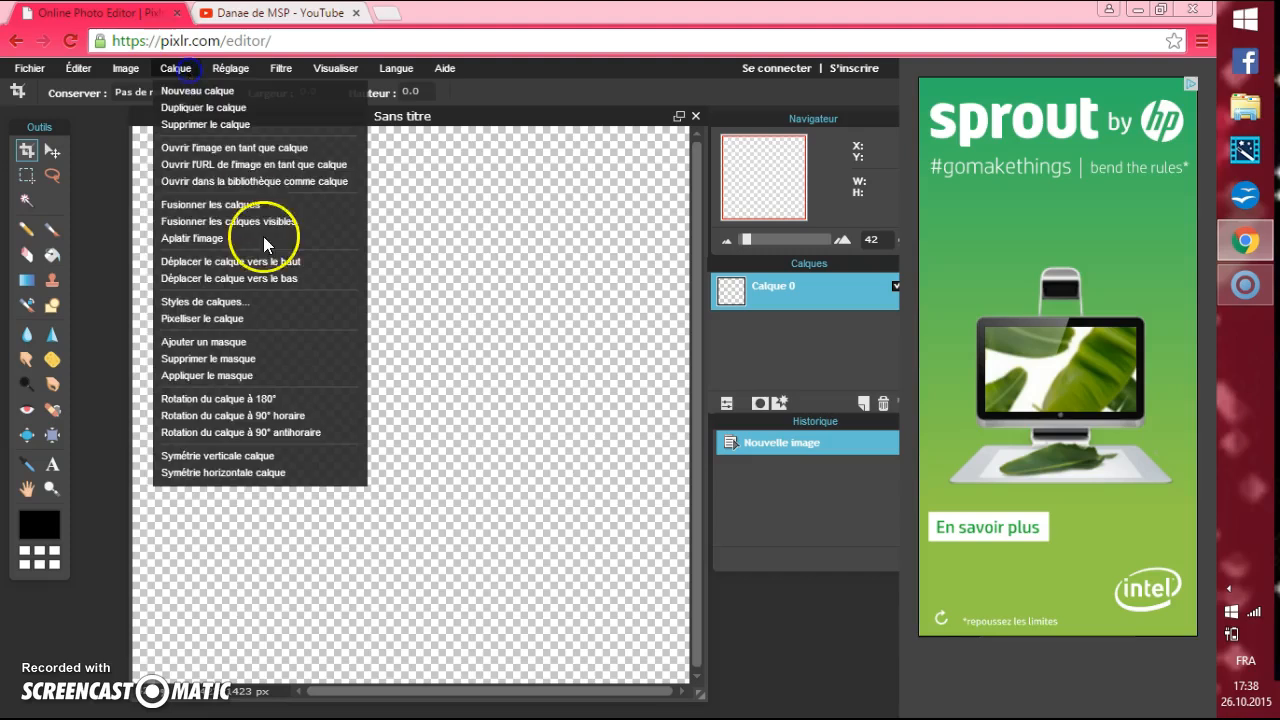
click(96, 181)
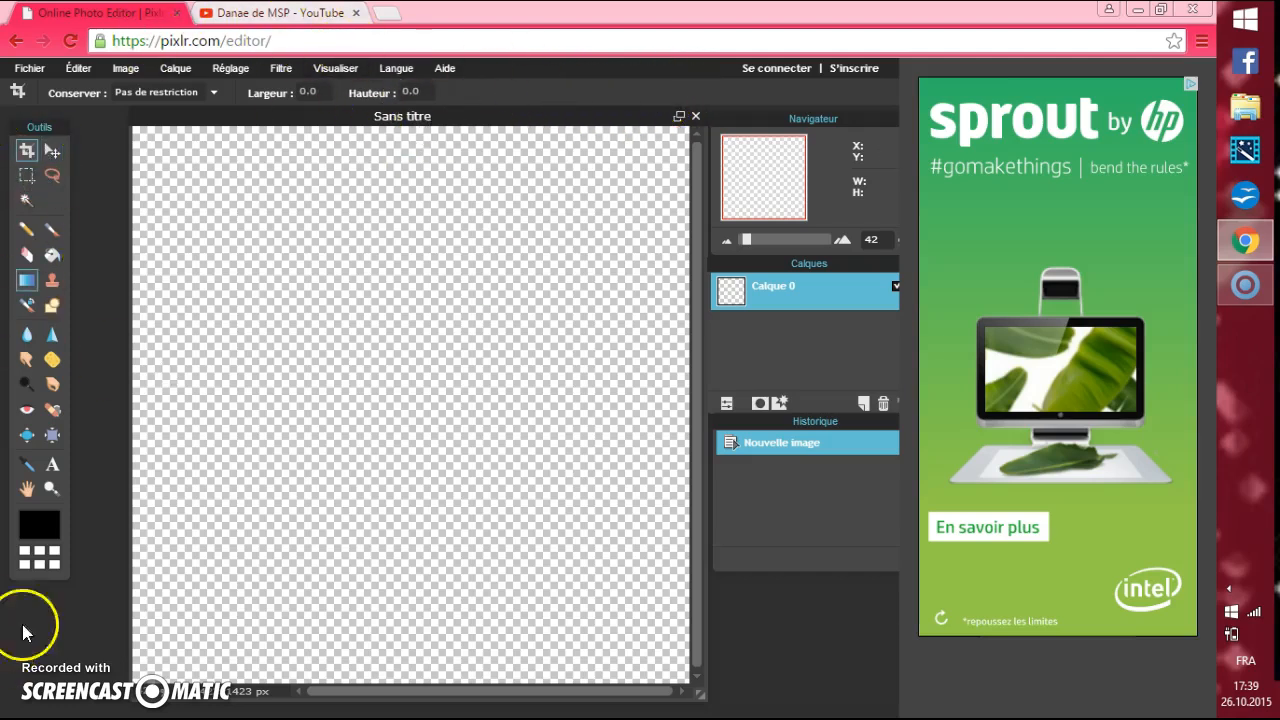
Set the foreground colour to grey 747678 and fill the whole canvas with it using the paint bucket.
click(40, 525)
mouse_move(273, 313)
mouse_down()
mouse_move(326, 275)
mouse_move(310, 271)
mouse_move(351, 210)
mouse_move(331, 283)
mouse_move(387, 326)
mouse_move(390, 314)
mouse_move(312, 260)
mouse_move(285, 297)
mouse_up()
click(343, 214)
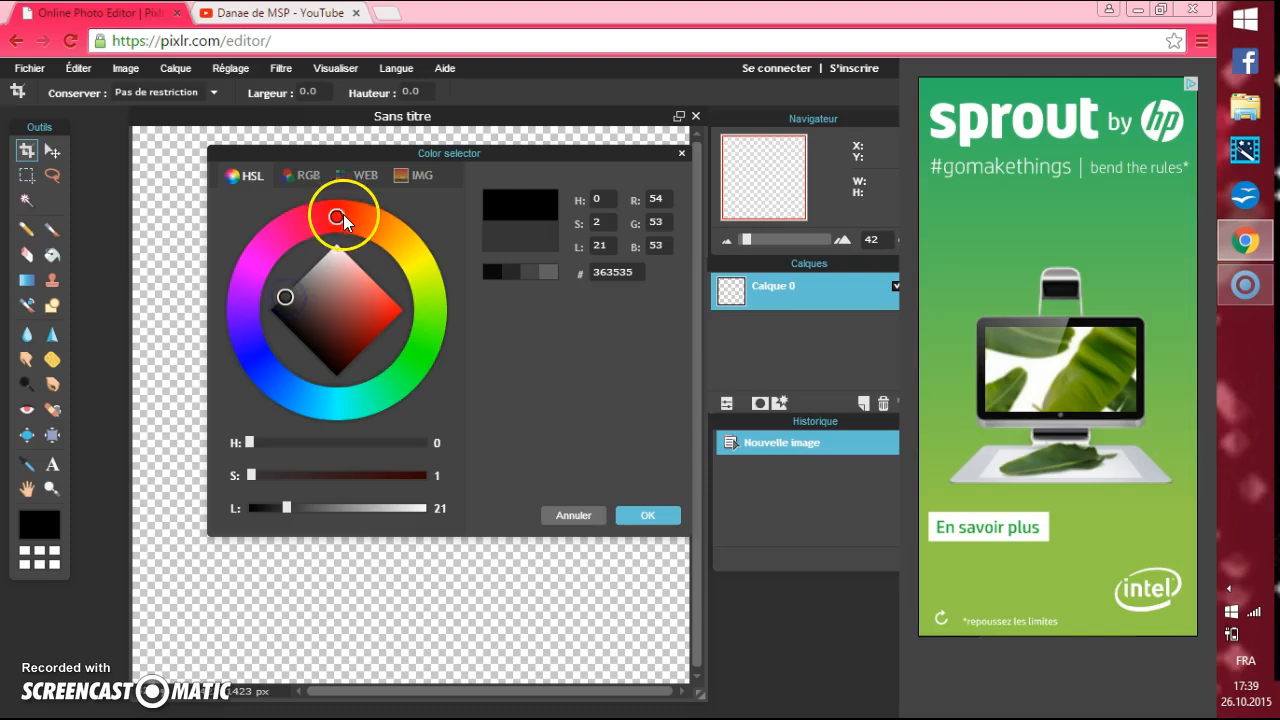
mouse_move(273, 237)
mouse_down()
mouse_move(256, 244)
mouse_move(240, 330)
mouse_move(287, 400)
mouse_up()
mouse_move(285, 297)
mouse_down()
mouse_move(286, 286)
mouse_move(366, 335)
mouse_move(383, 322)
mouse_move(361, 320)
mouse_move(369, 334)
mouse_move(387, 324)
mouse_move(295, 300)
mouse_move(304, 281)
mouse_up()
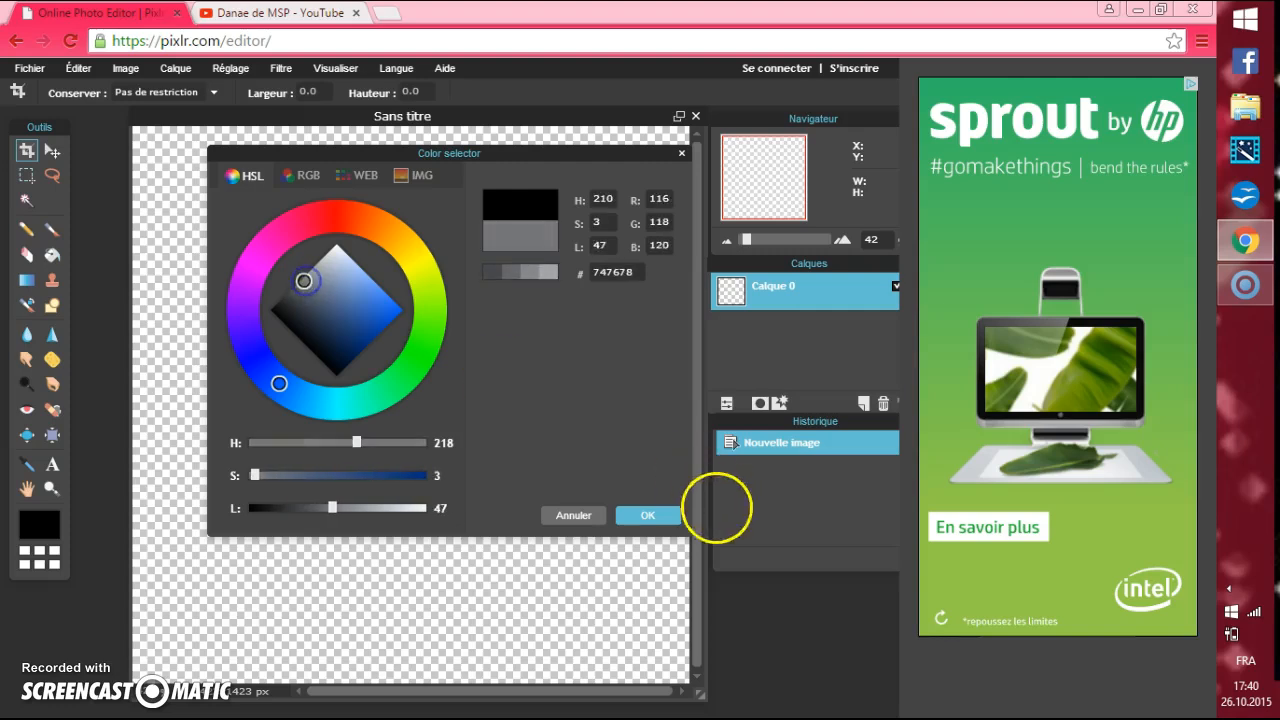
click(636, 518)
click(53, 259)
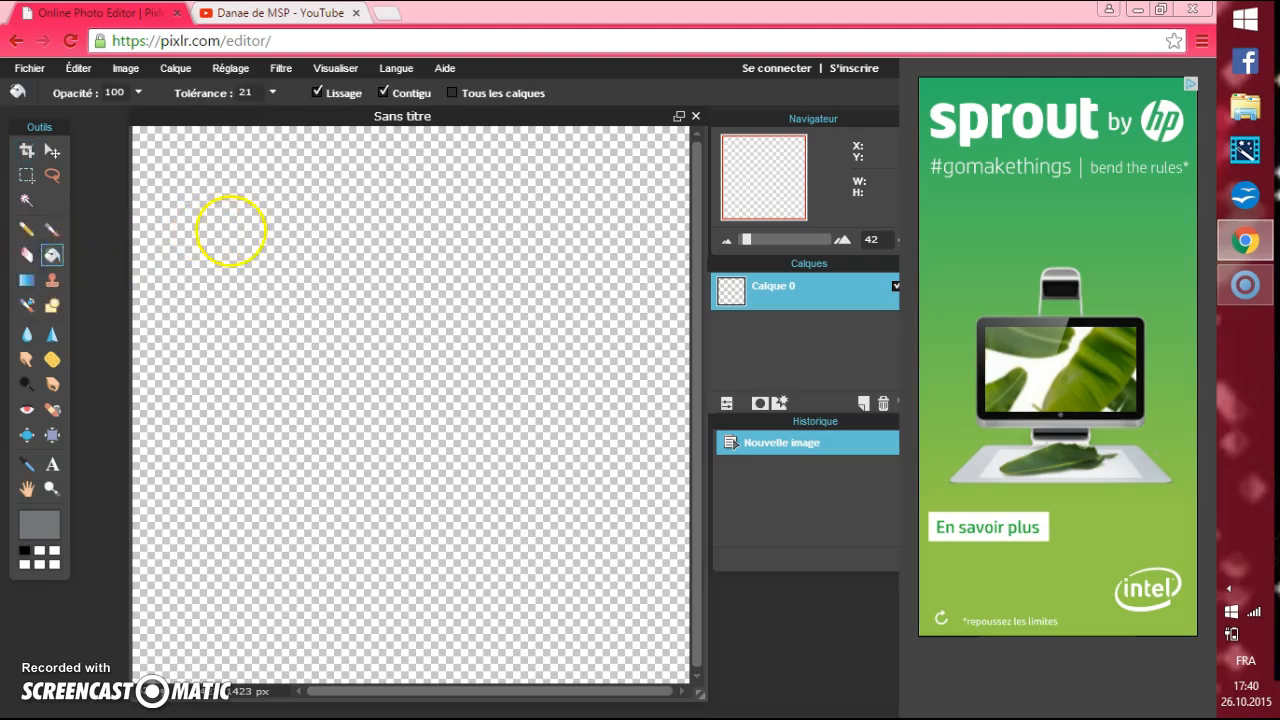
click(359, 266)
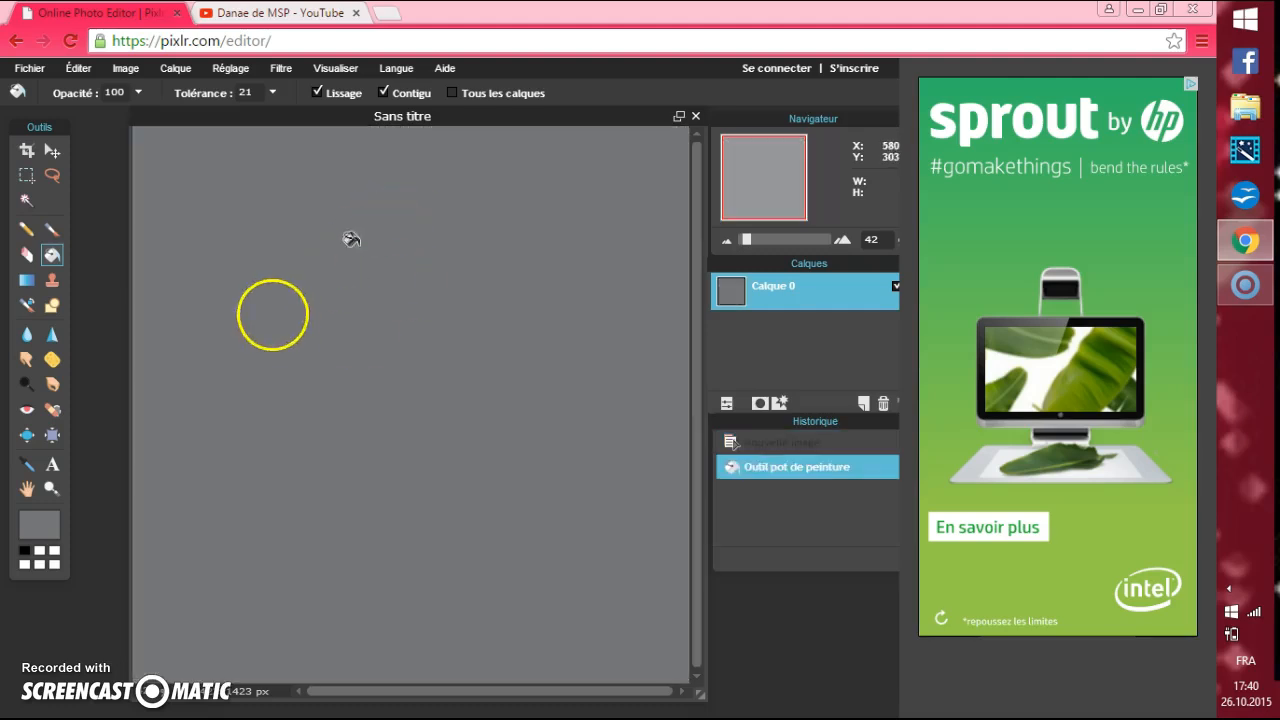
Add the small avatar picture as a new layer and try enlarging it with Free Transform, discarding the changes.
click(174, 68)
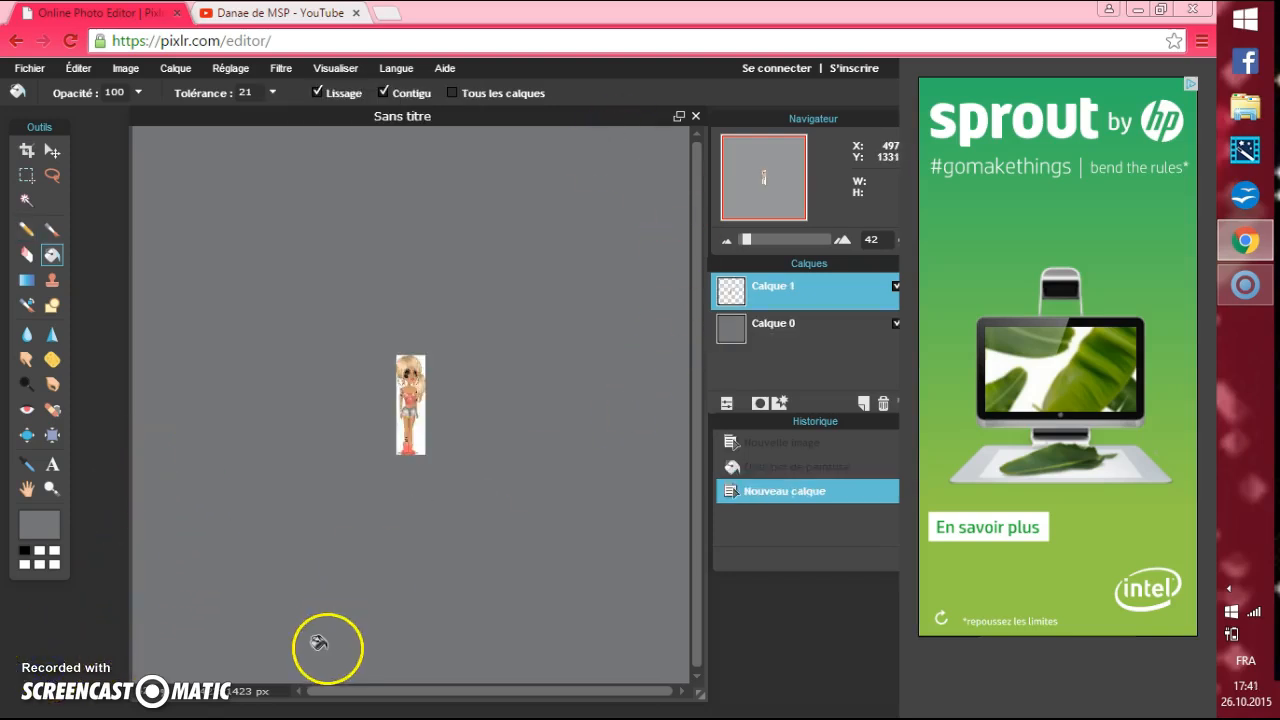
click(86, 70)
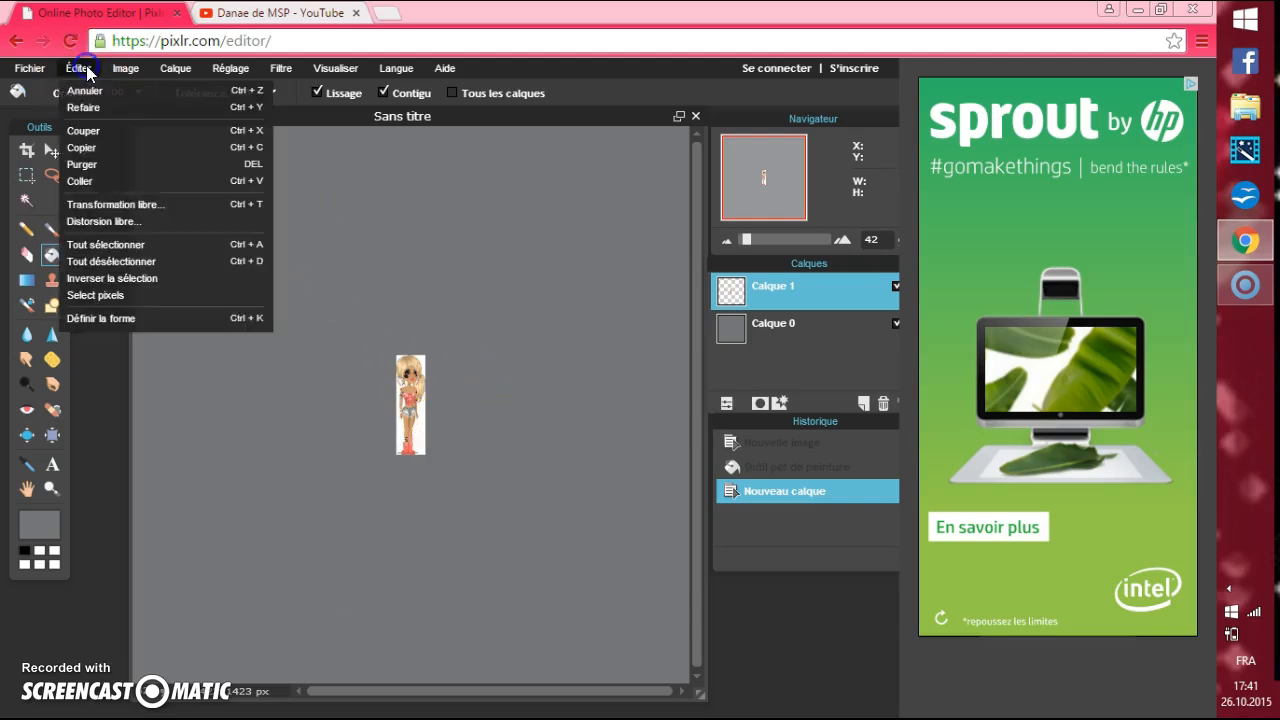
click(131, 210)
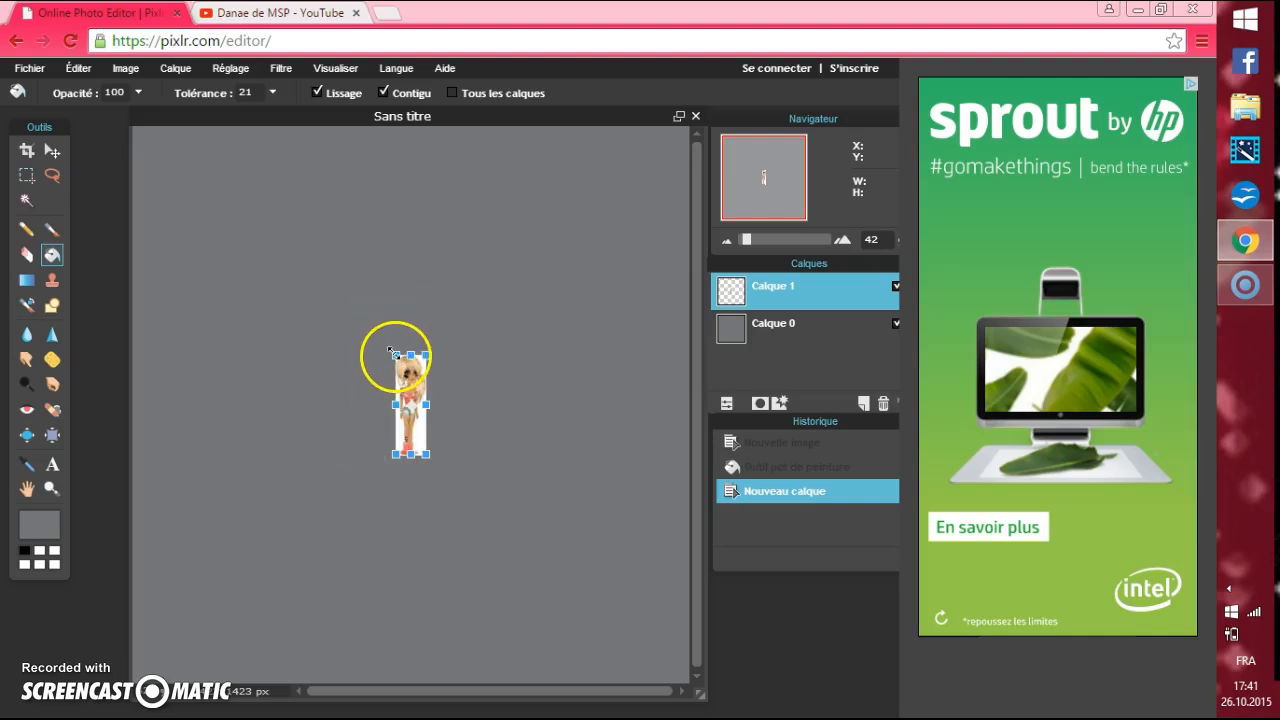
drag(392, 354, 299, 106)
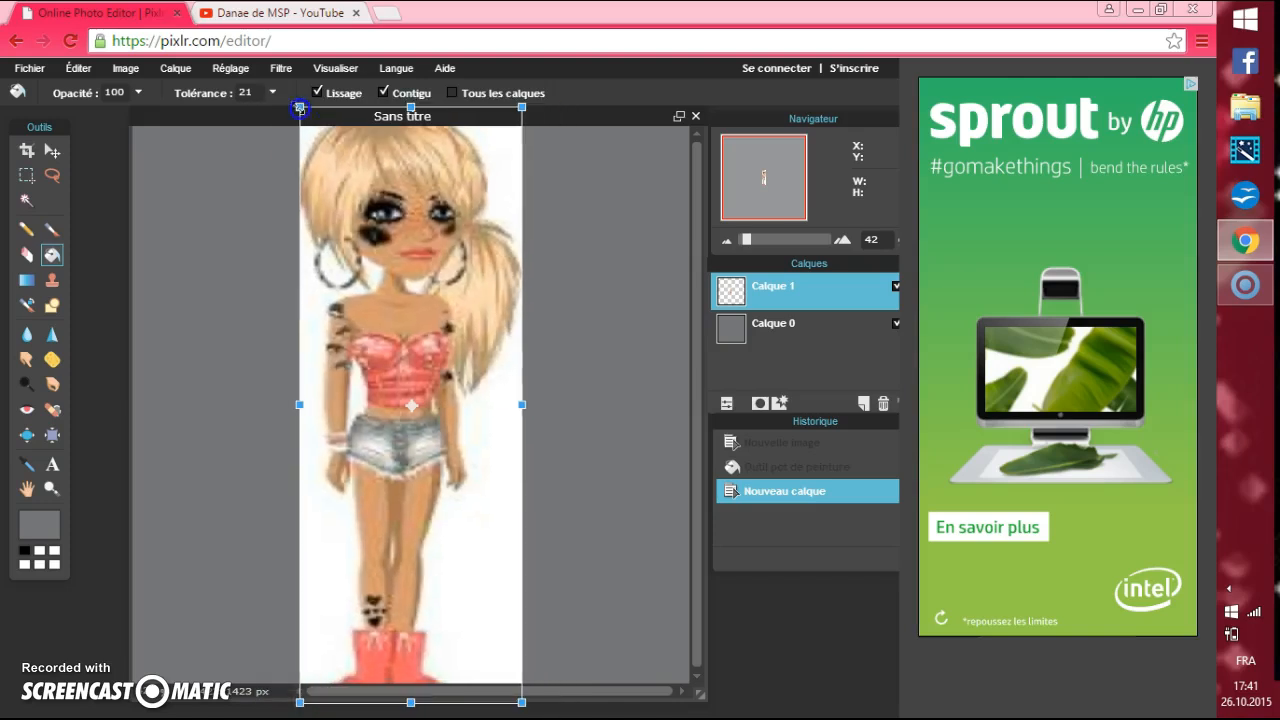
drag(394, 238, 470, 520)
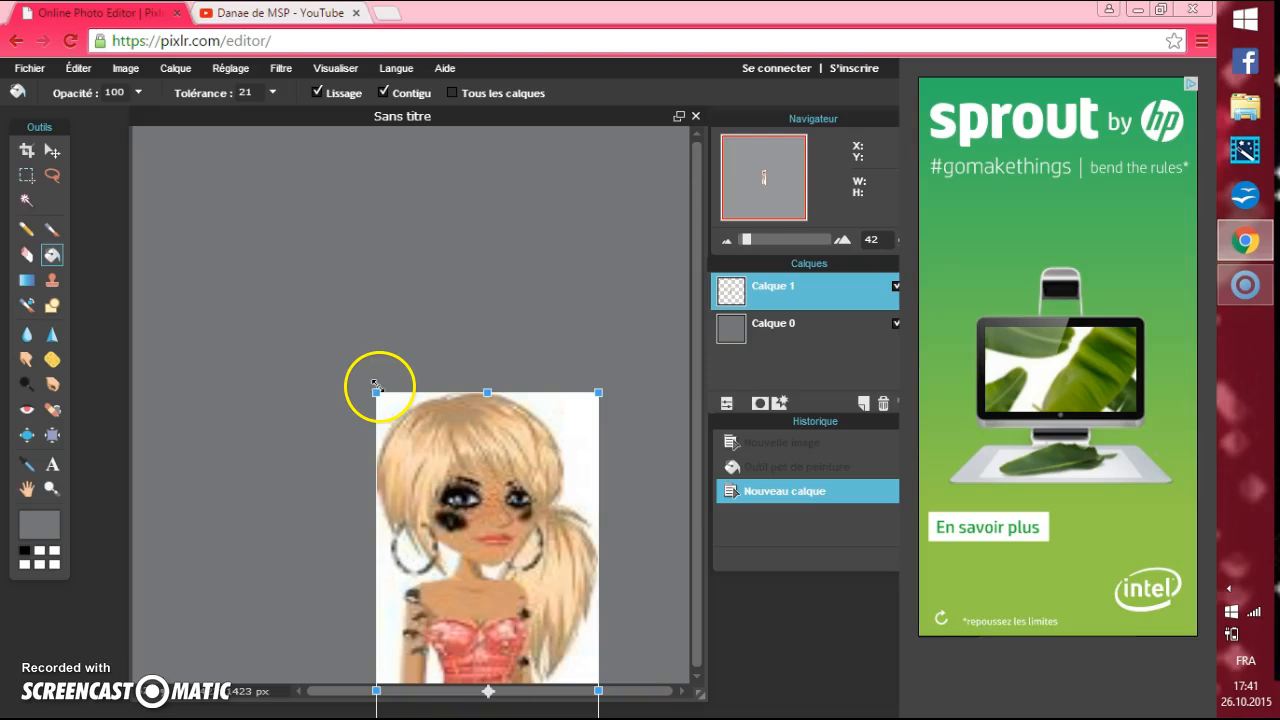
drag(380, 389, 337, 262)
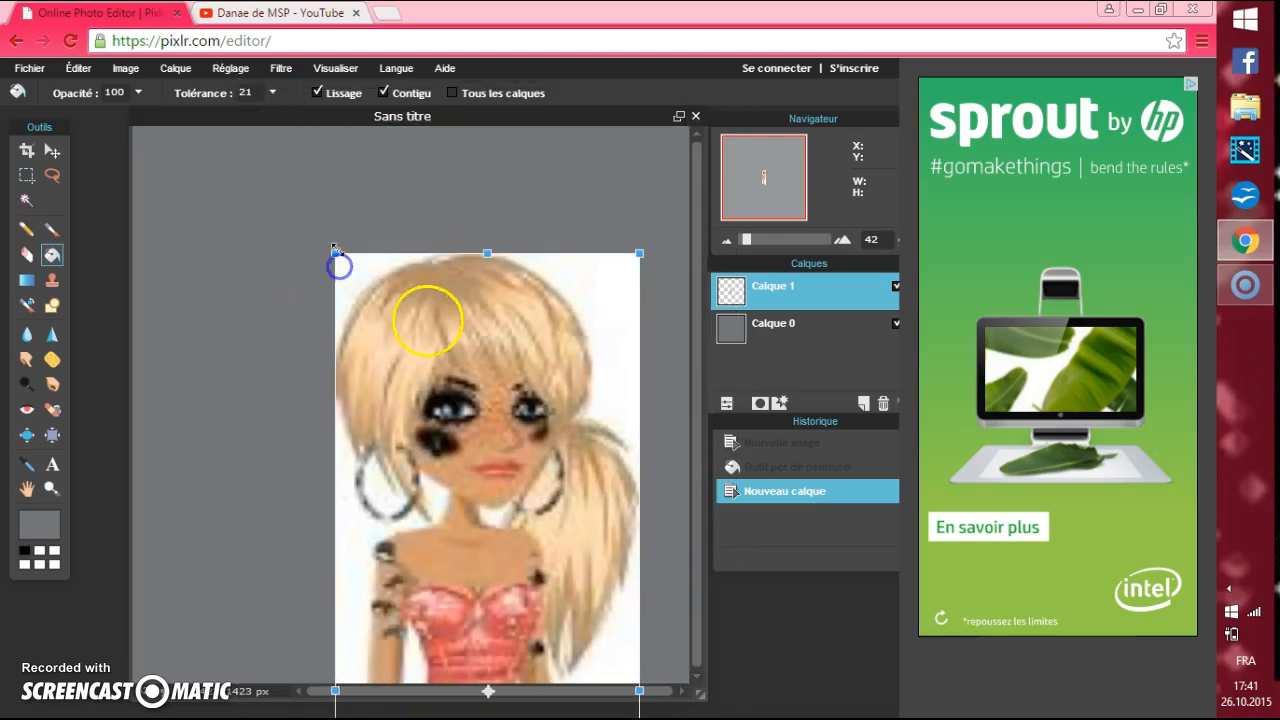
right_click(440, 380)
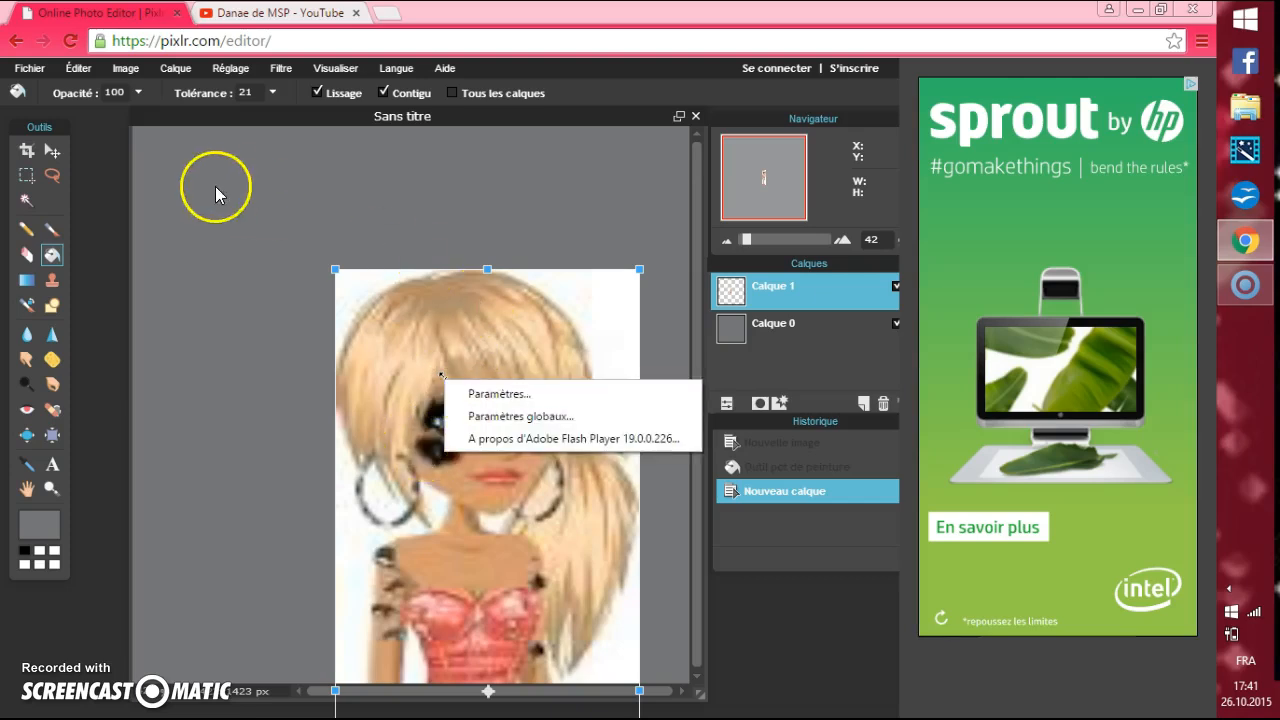
click(182, 203)
click(27, 253)
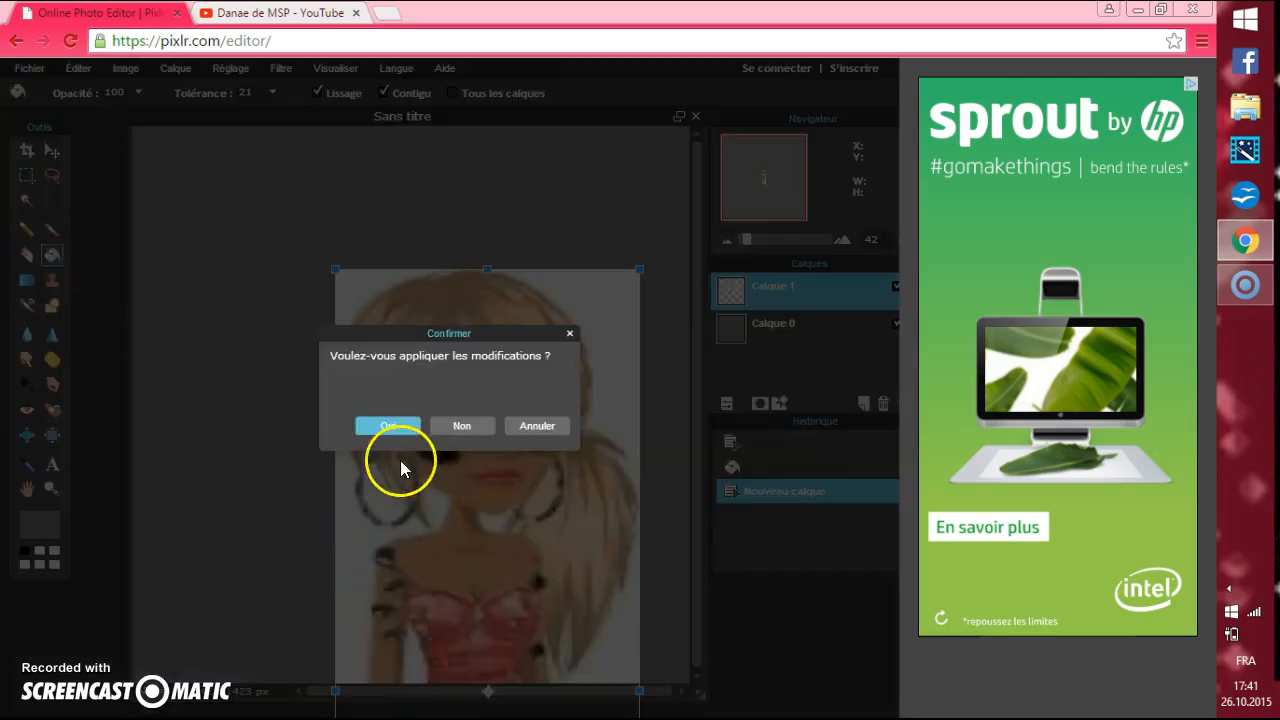
click(458, 428)
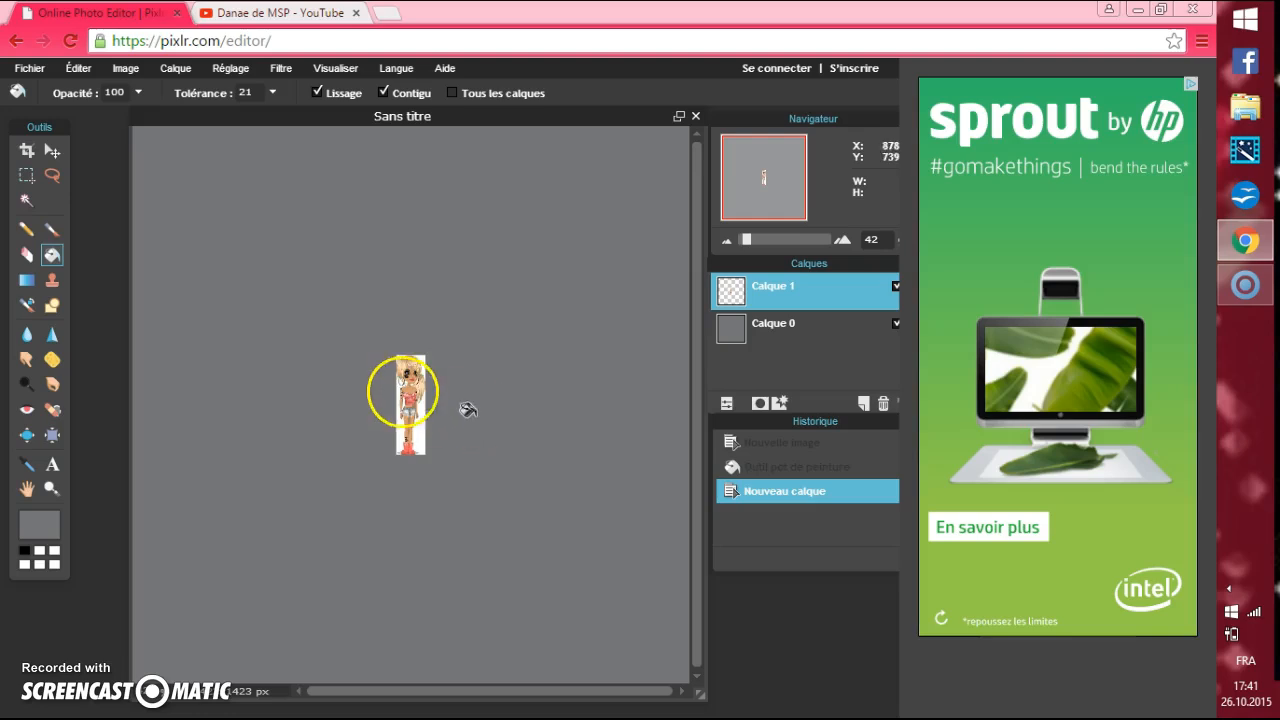
Erase the small avatar completely from its layer with the eraser at brush size 200.
click(26, 254)
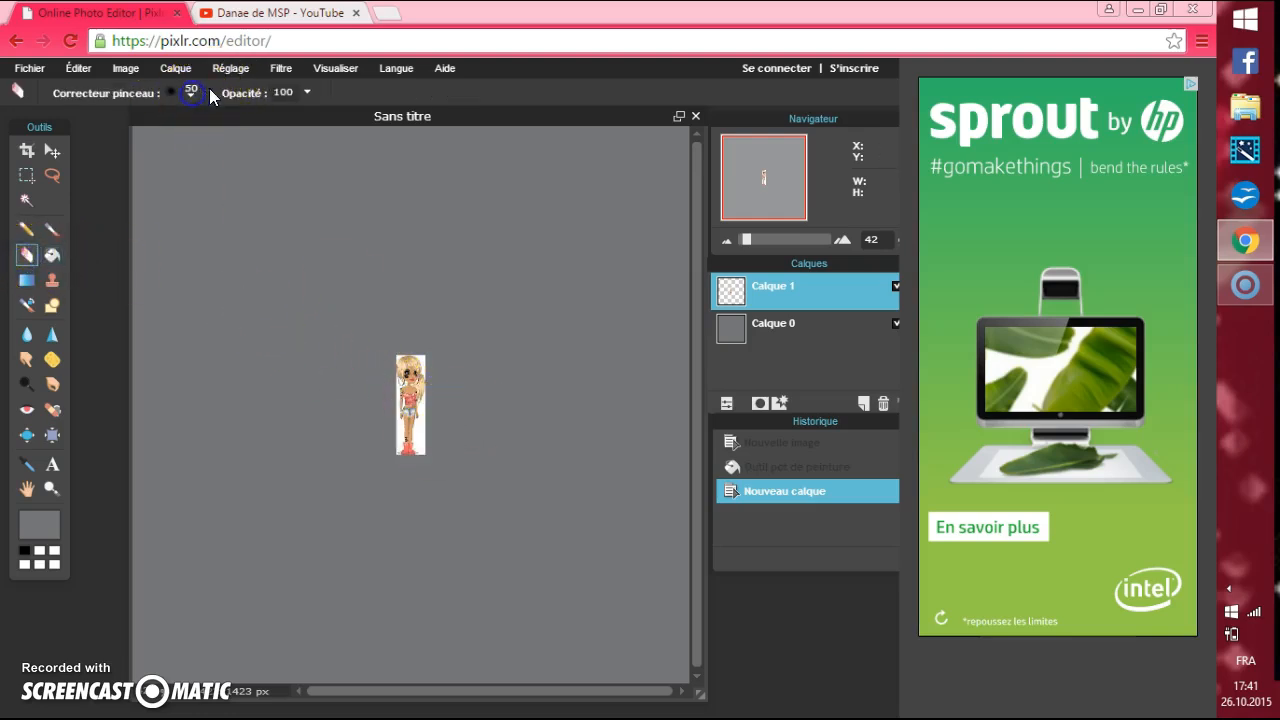
click(191, 94)
click(472, 133)
drag(421, 453, 417, 336)
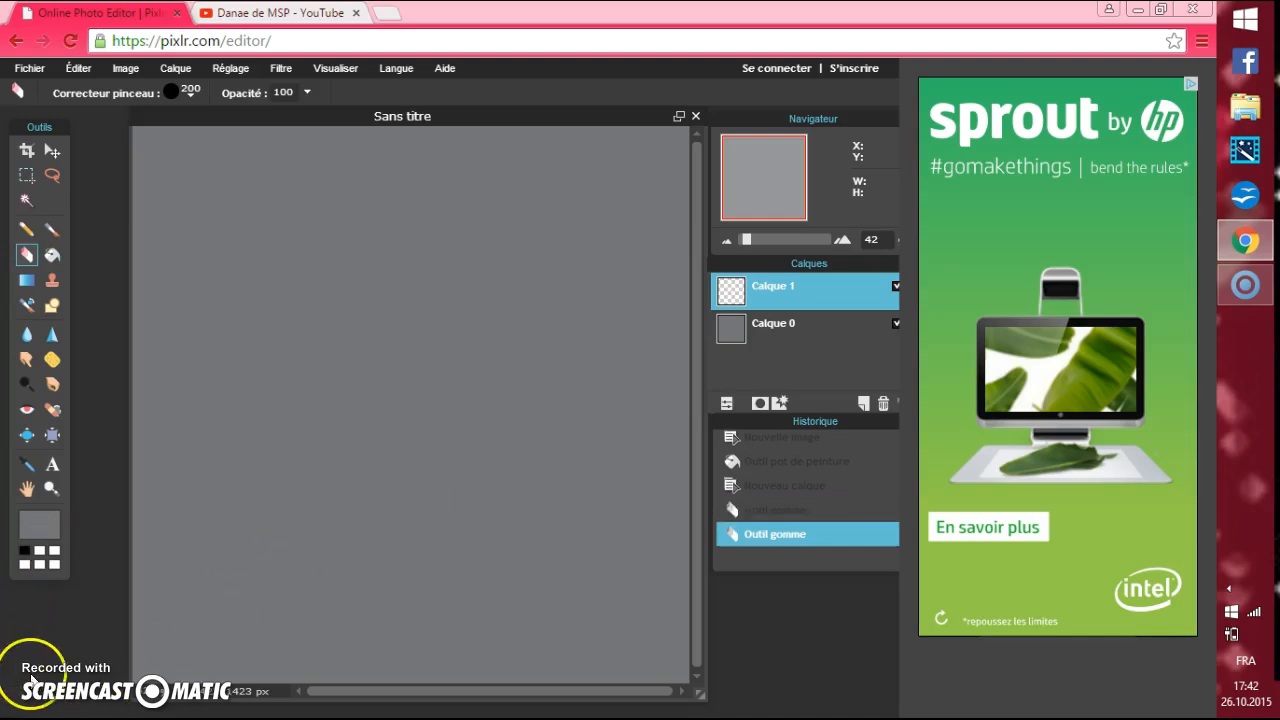
Paste the copied blonde avatar as a new layer and enlarge it with Free Transform until its head and upper body dominate the canvas.
key(ctrl+v)
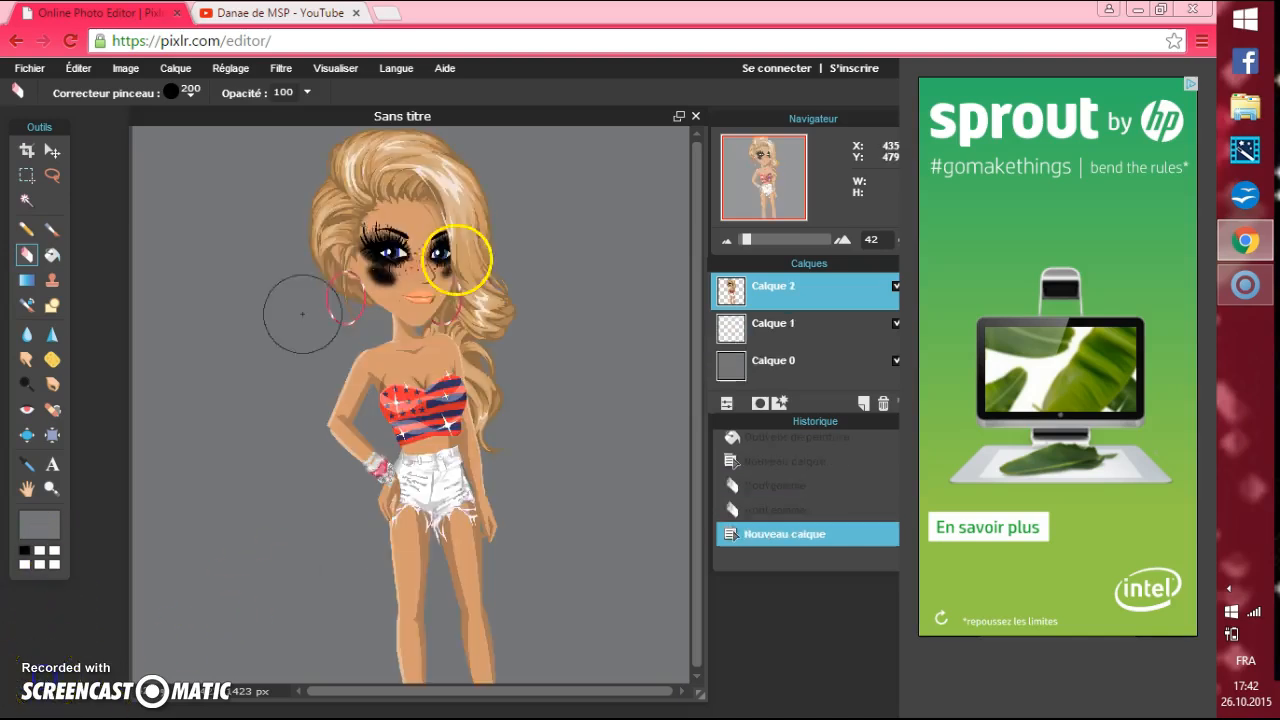
click(78, 67)
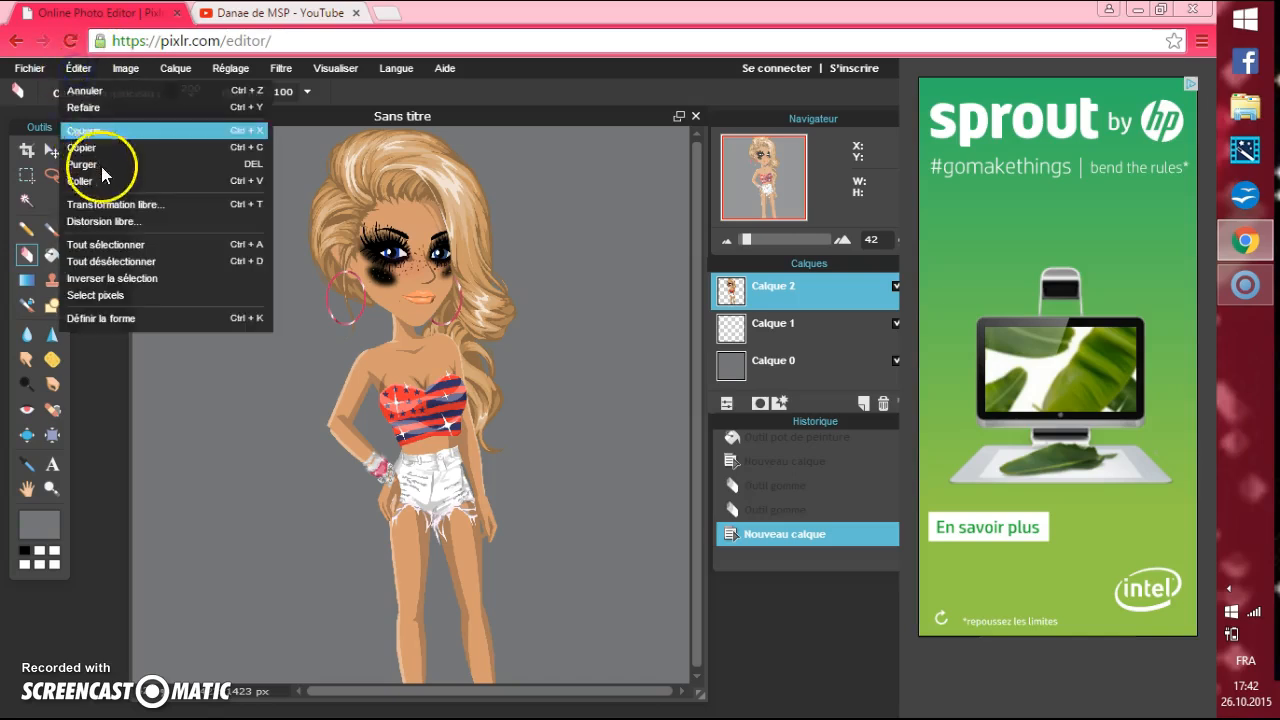
click(109, 207)
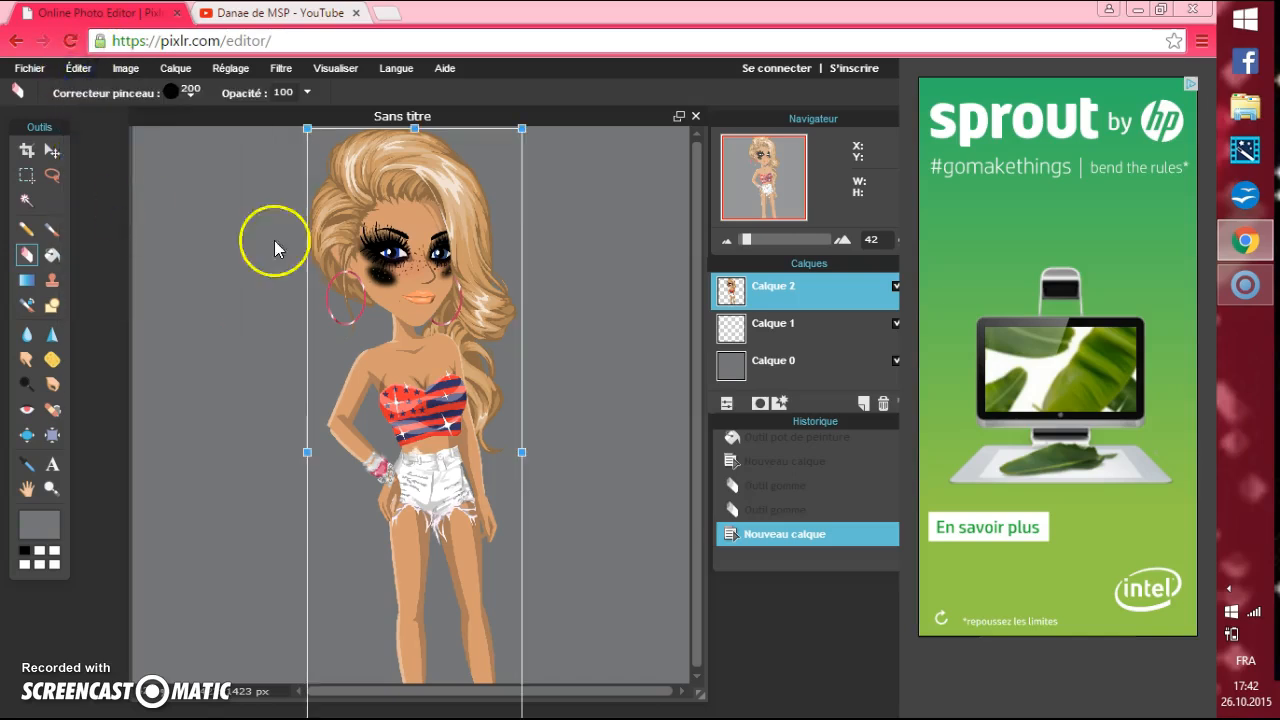
drag(435, 349, 565, 511)
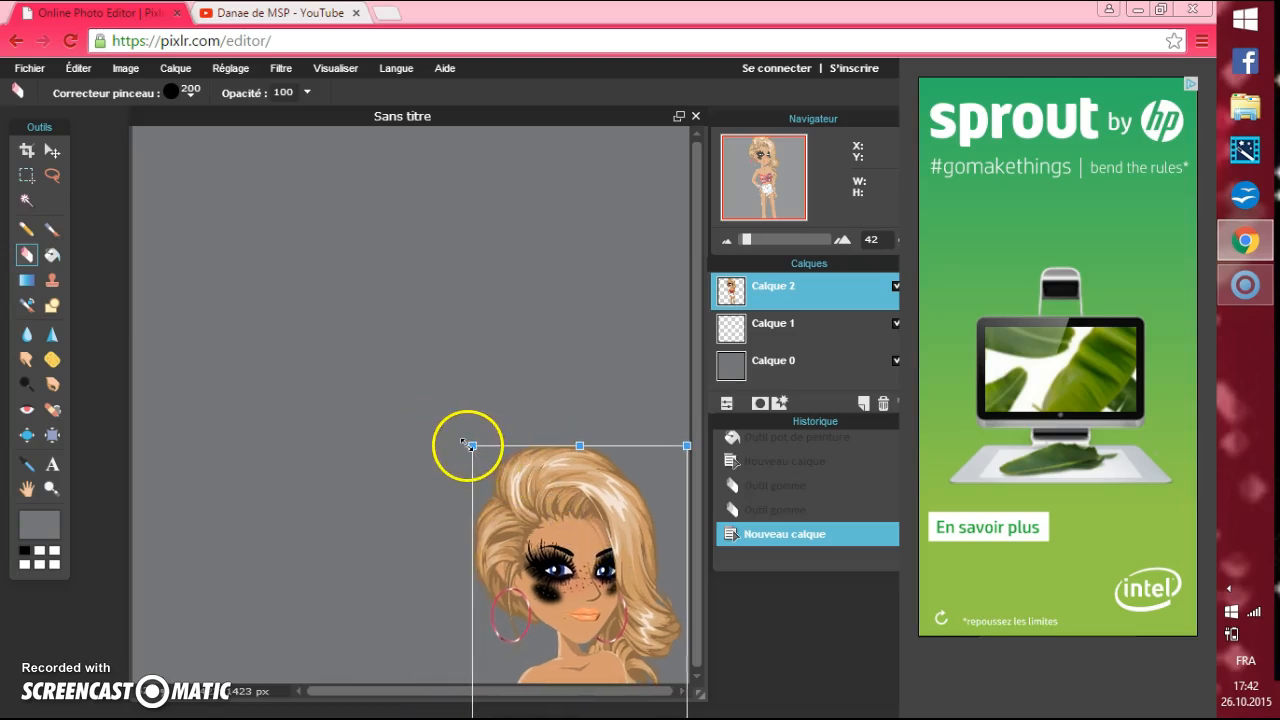
drag(470, 445, 309, 241)
drag(599, 397, 454, 310)
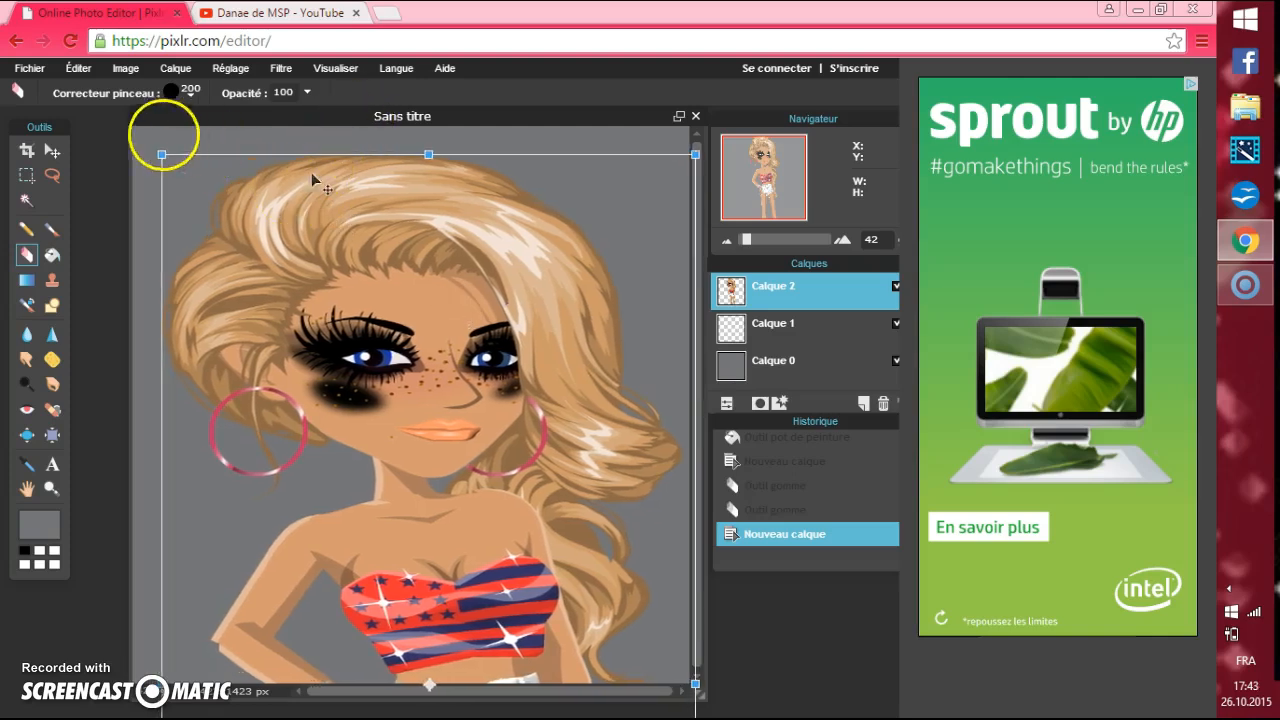
drag(160, 153, 234, 163)
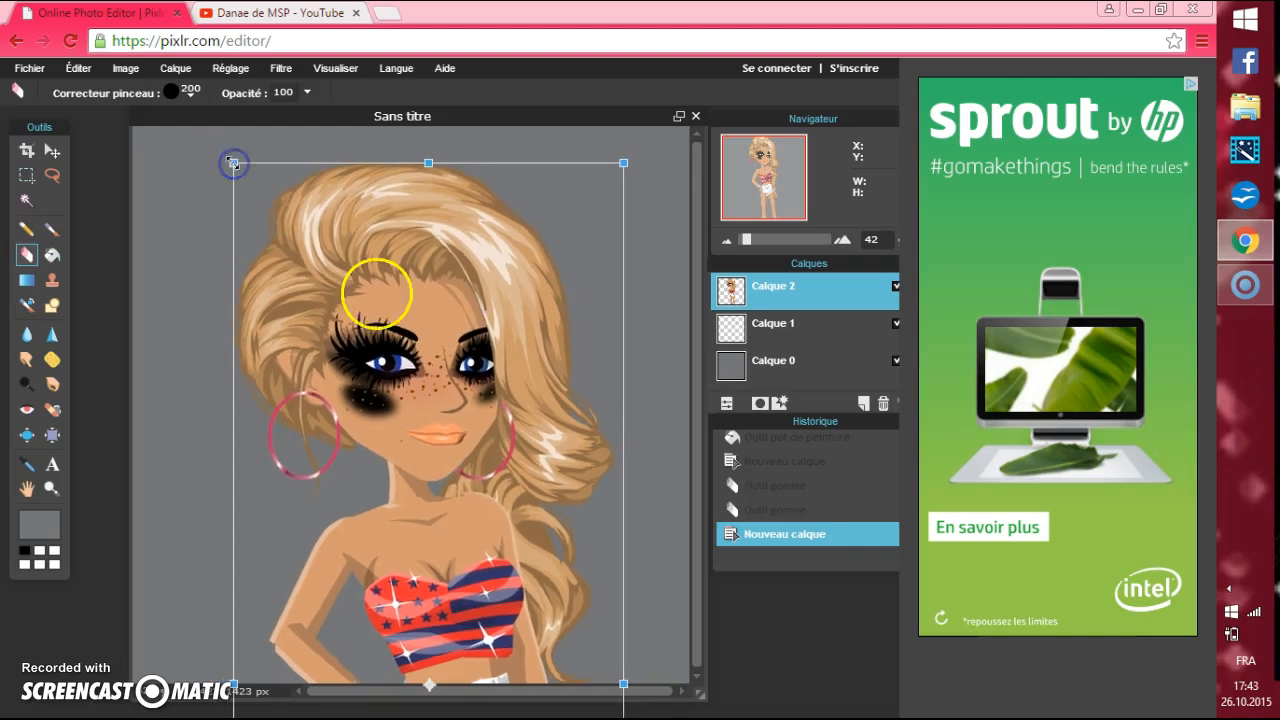
Position the enlarged avatar with its head and torso on the canvas, using the YouTube channel page as reference, and apply the transformation.
drag(425, 340, 441, 3)
drag(466, 238, 471, 288)
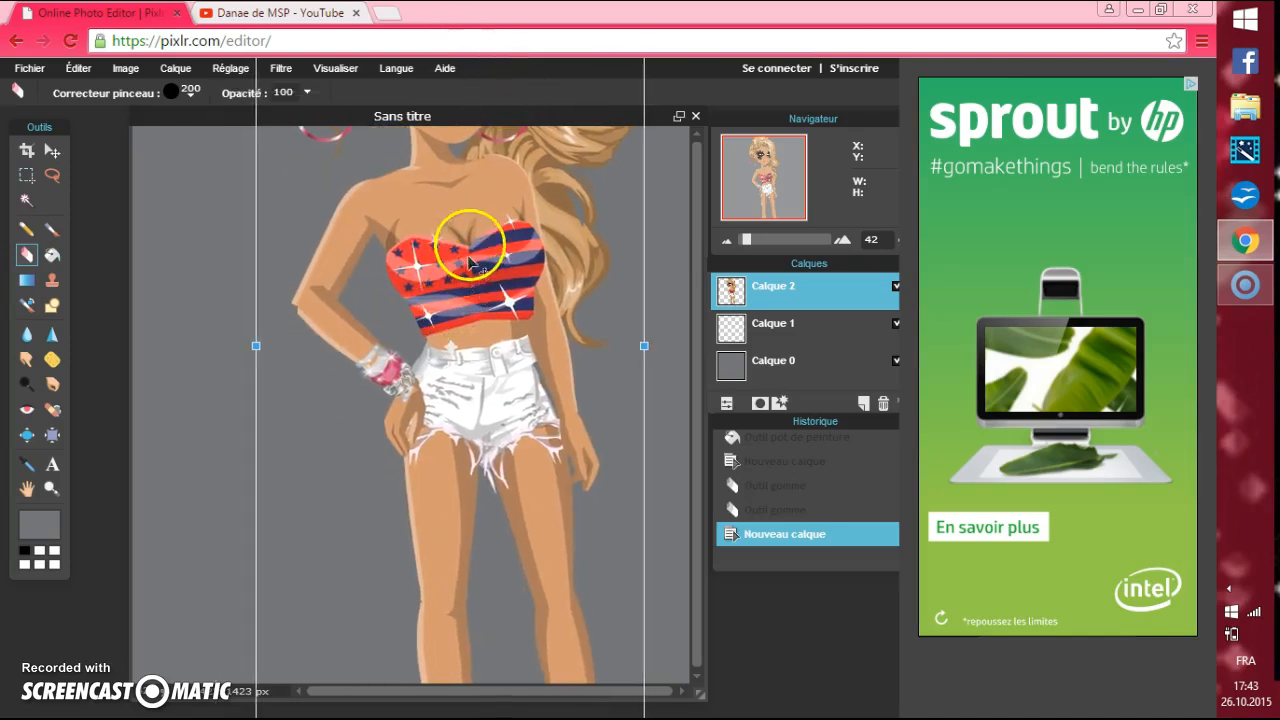
click(313, 12)
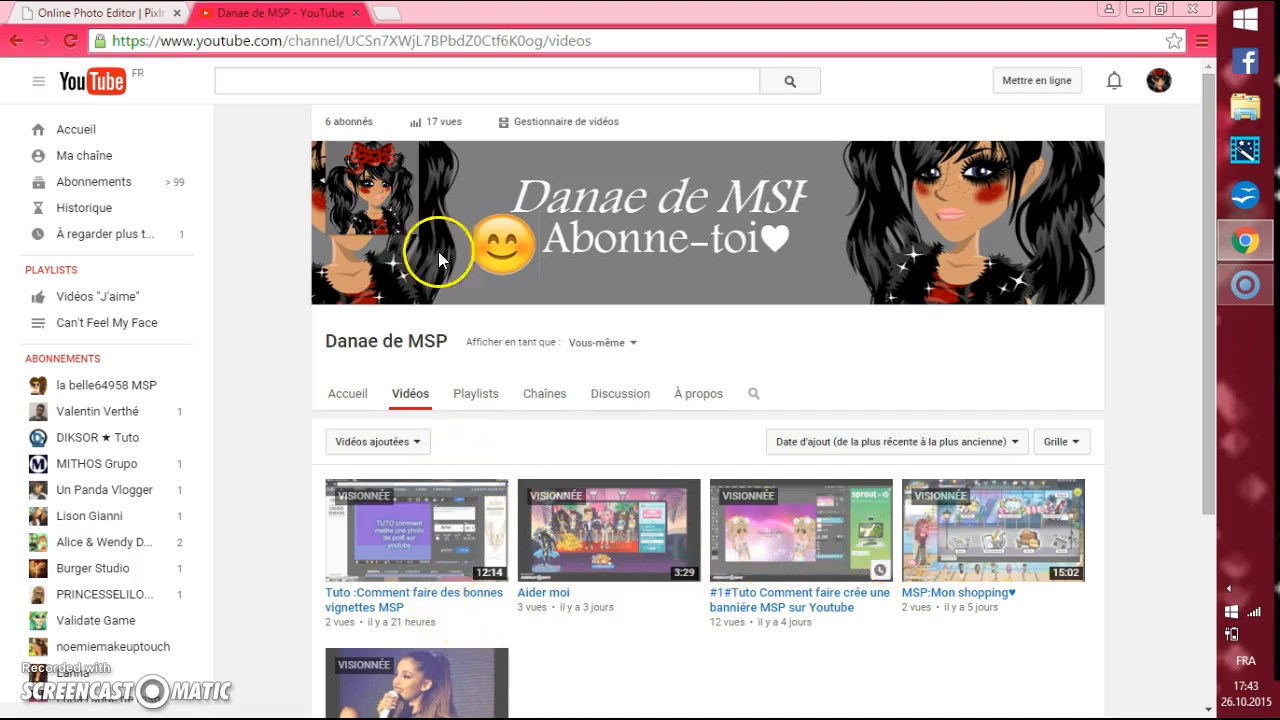
click(100, 12)
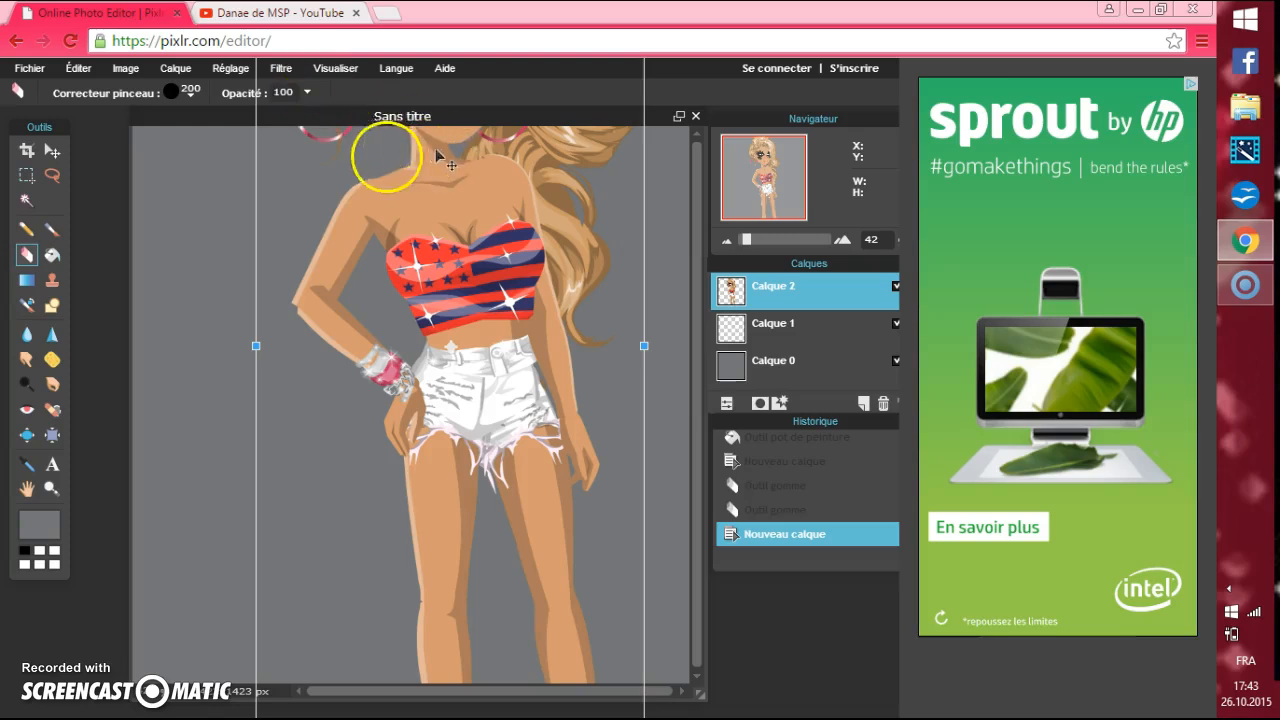
drag(440, 208, 415, 500)
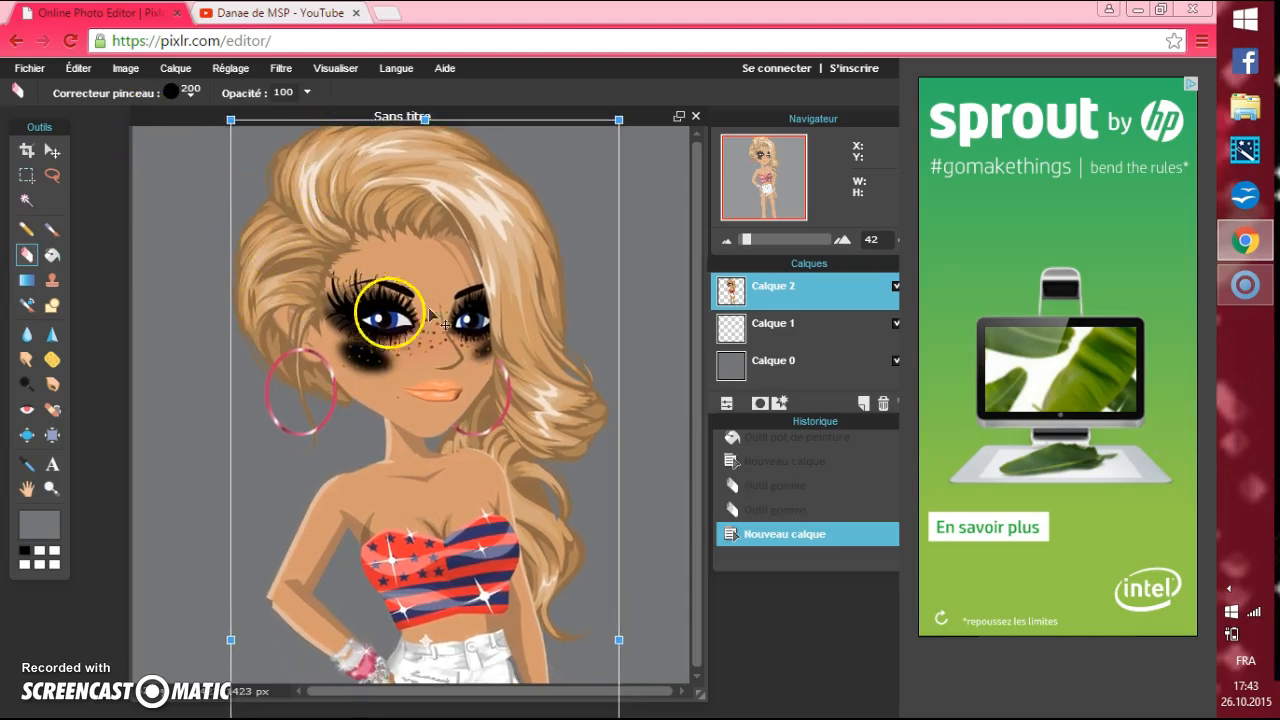
drag(425, 257, 433, 316)
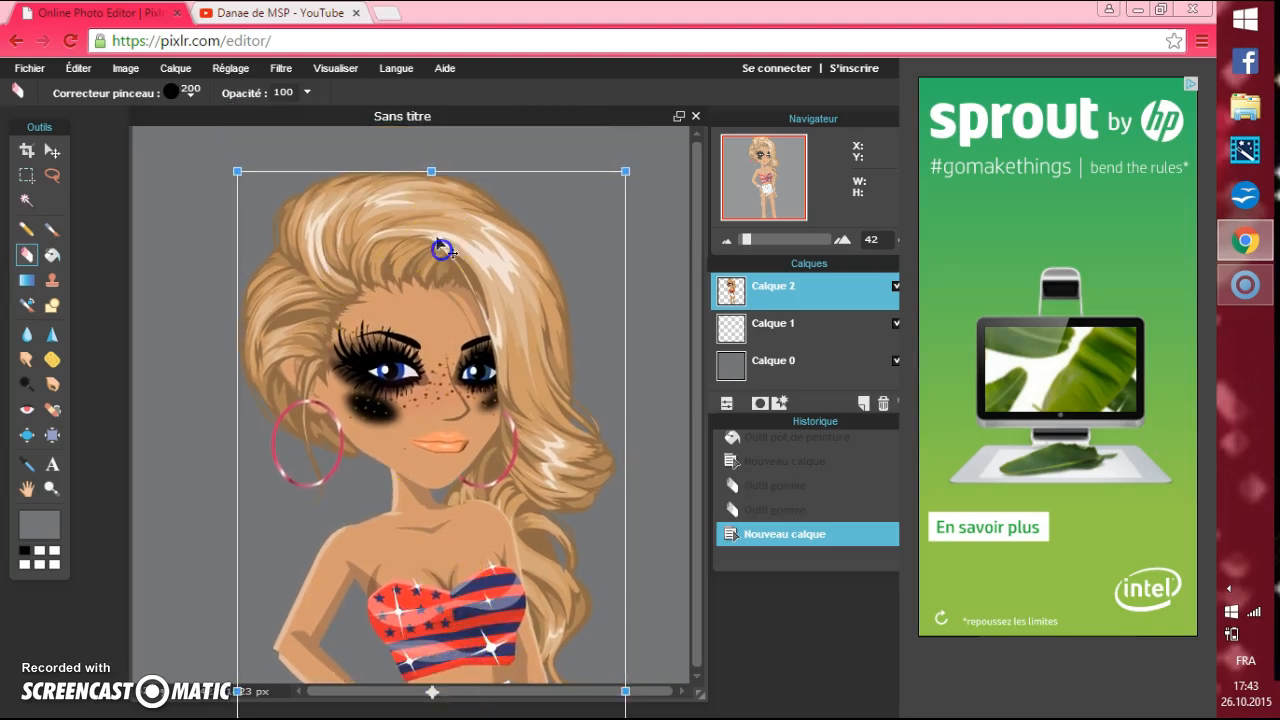
drag(440, 249, 421, 247)
click(158, 181)
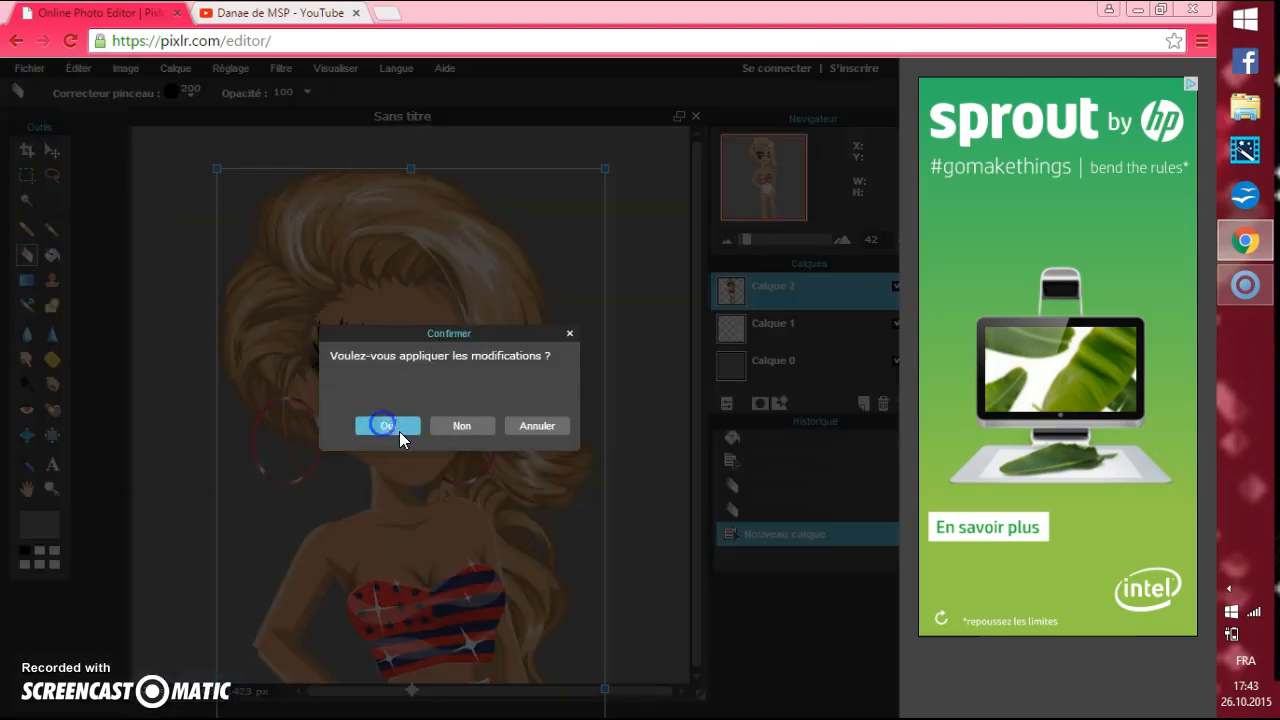
click(392, 425)
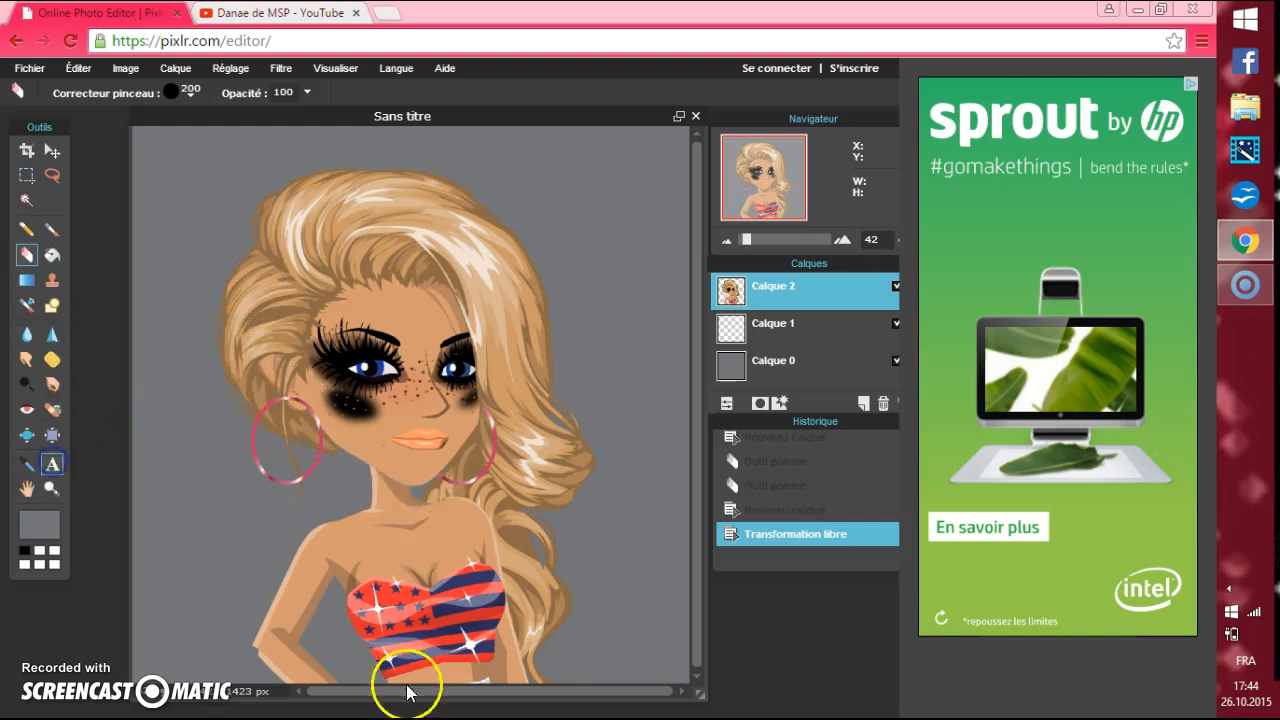
Add a text layer with the channel's name over the avatar's upper chest and set its colour to white ffffff.
click(353, 498)
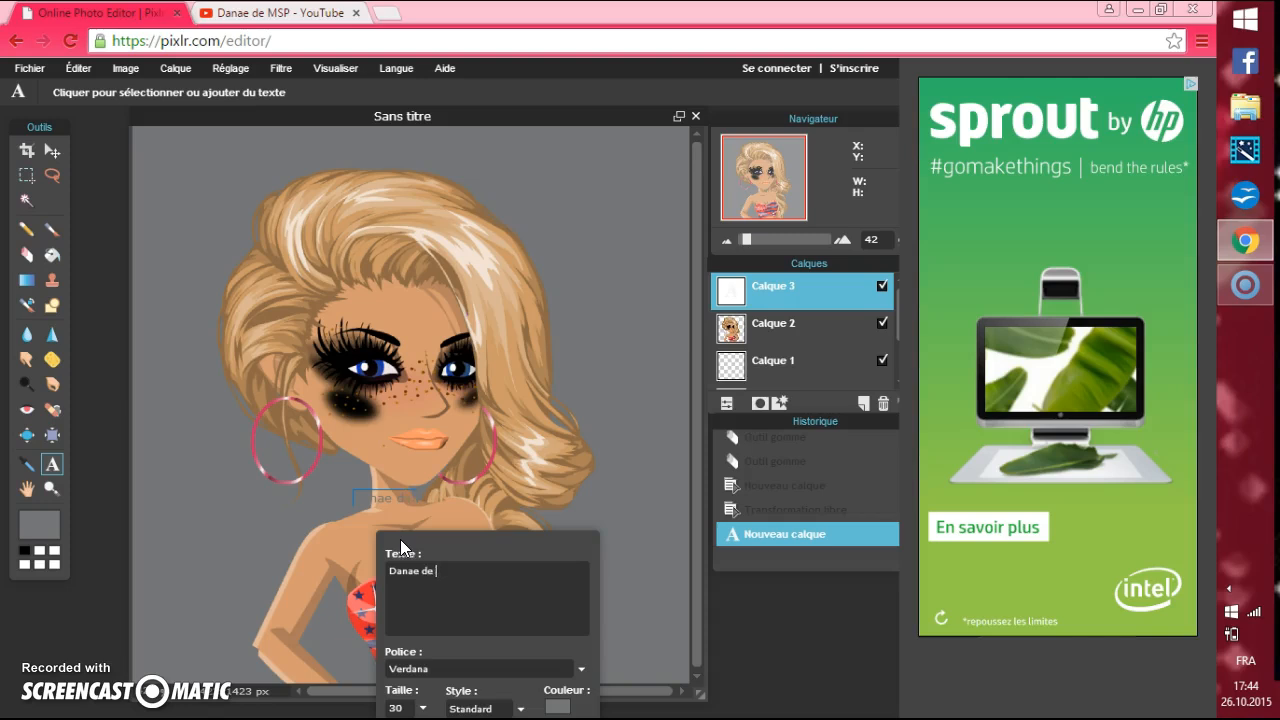
key(BackSpace)
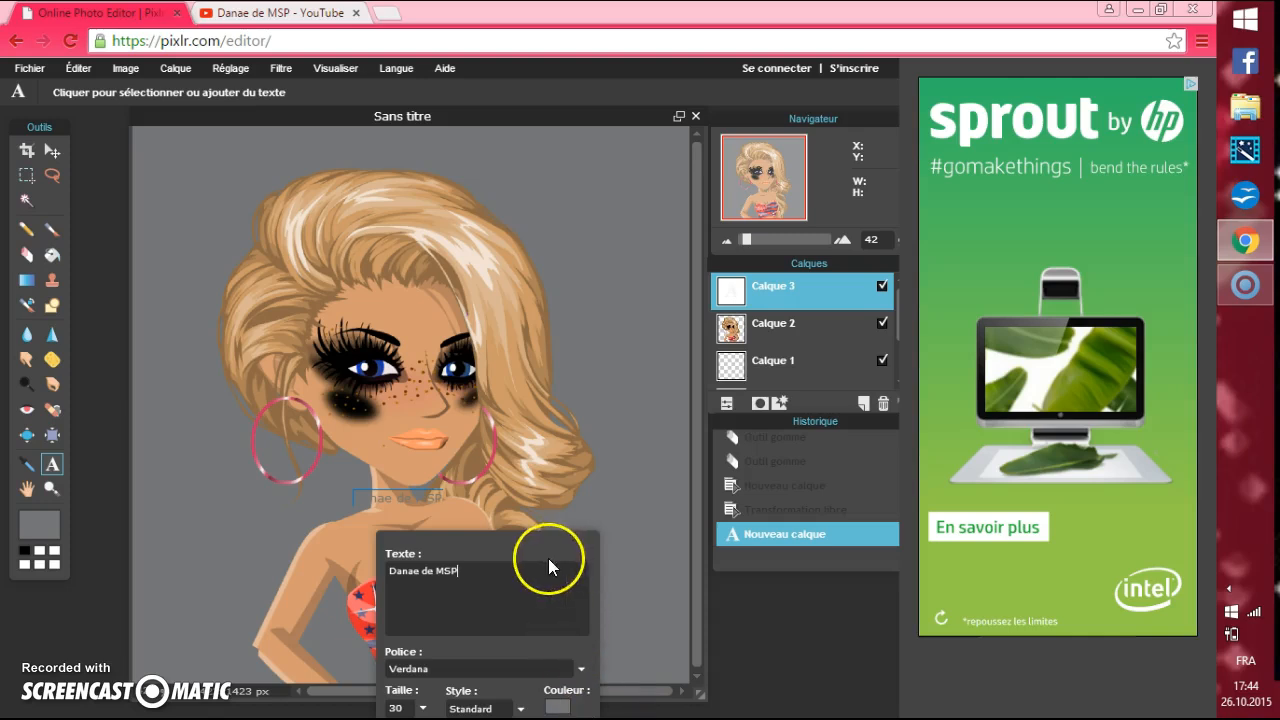
drag(552, 532, 665, 388)
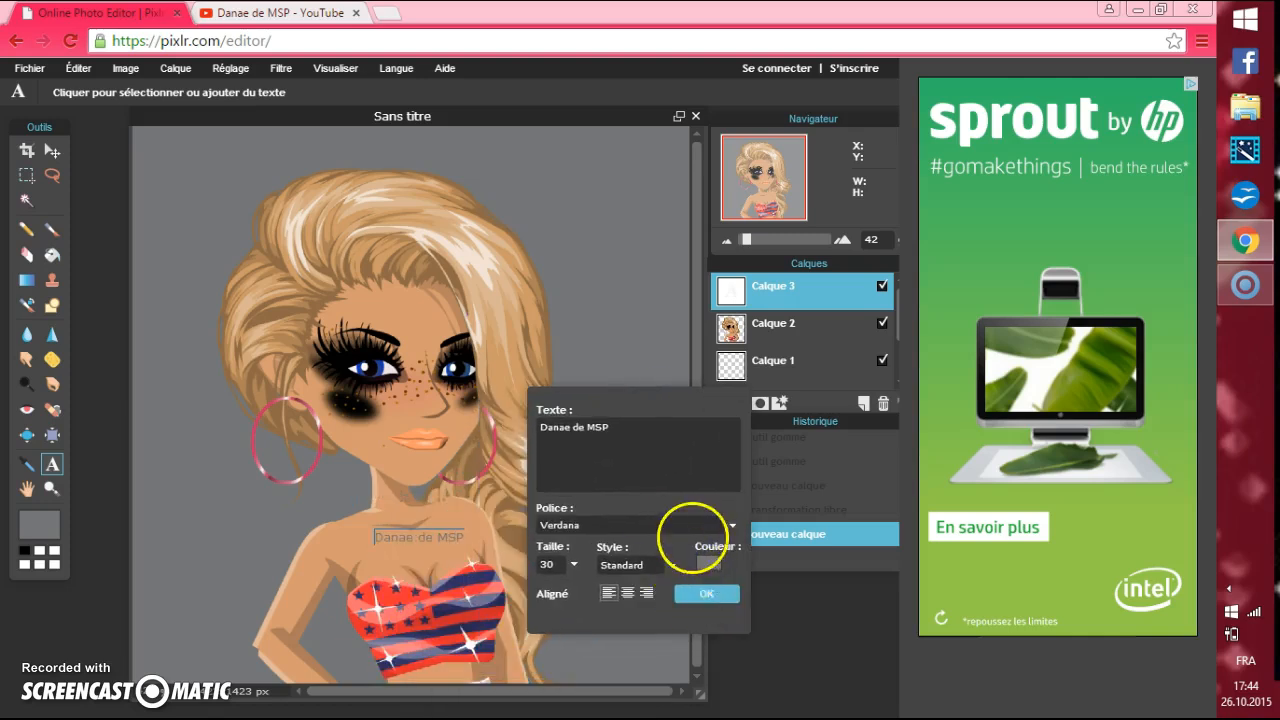
click(706, 560)
drag(304, 268, 349, 233)
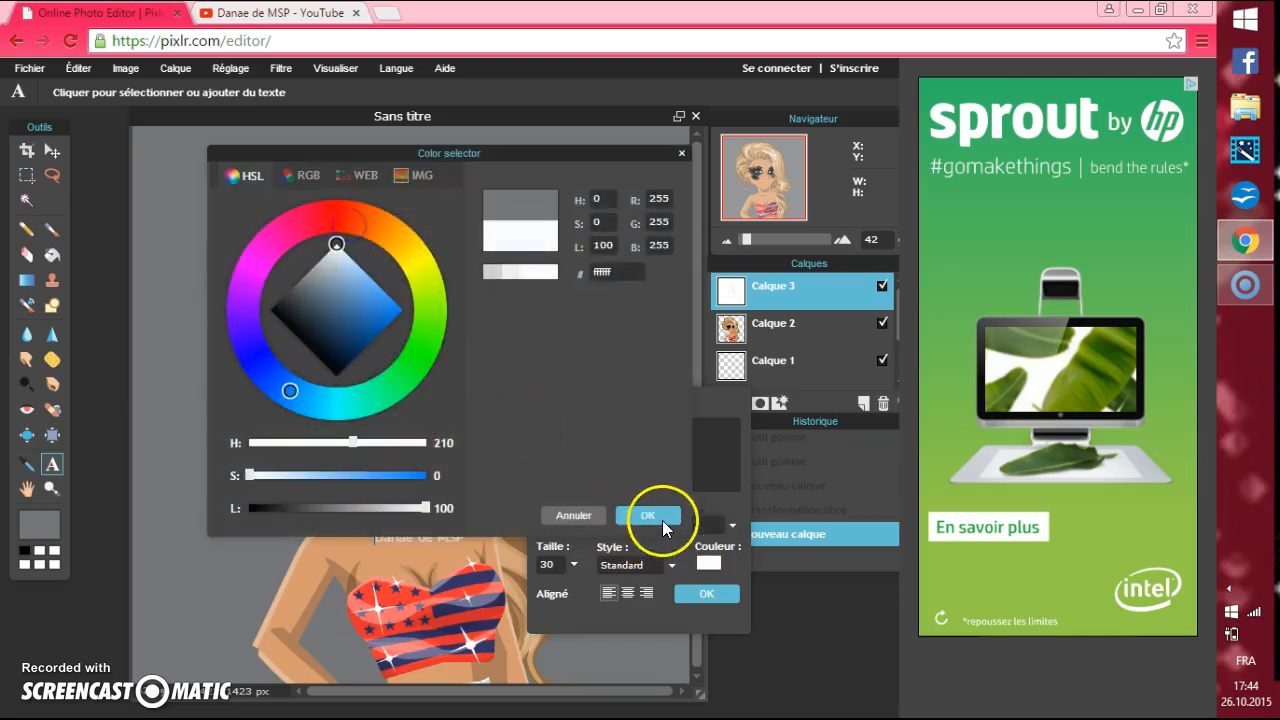
click(662, 516)
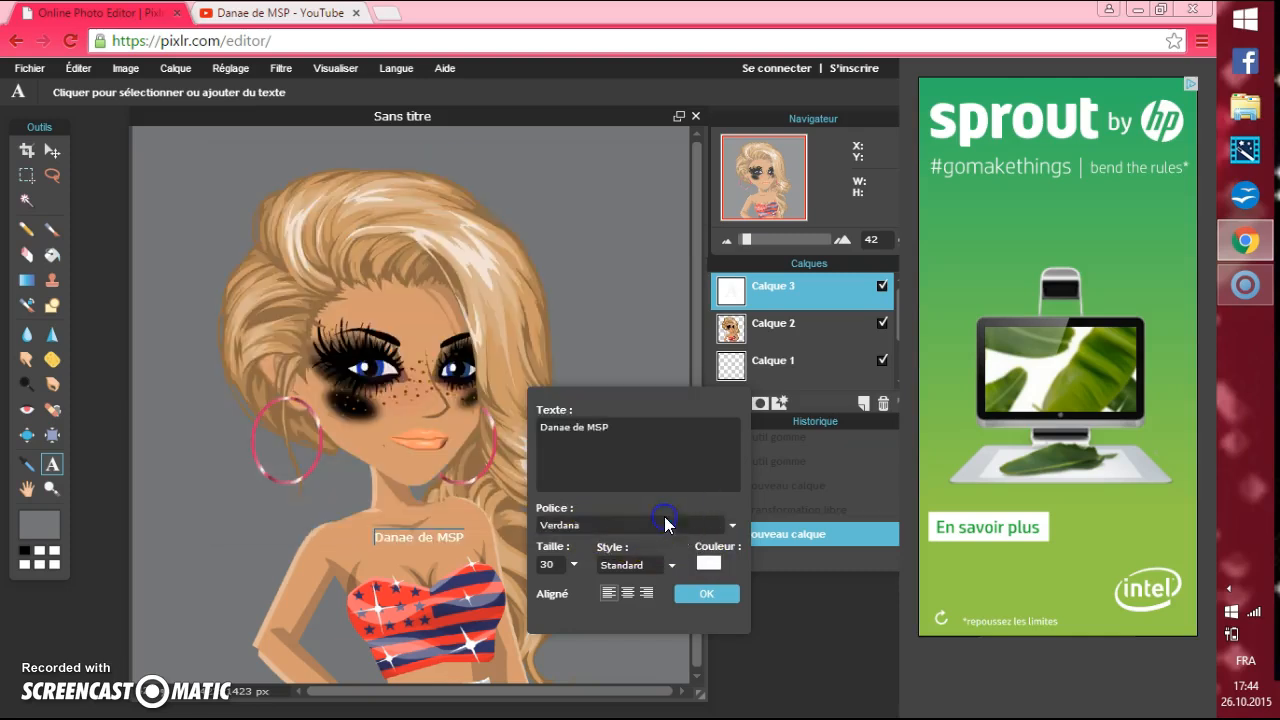
Set the channel name text's size to 130 and its style to Italique.
click(573, 564)
drag(505, 590, 578, 590)
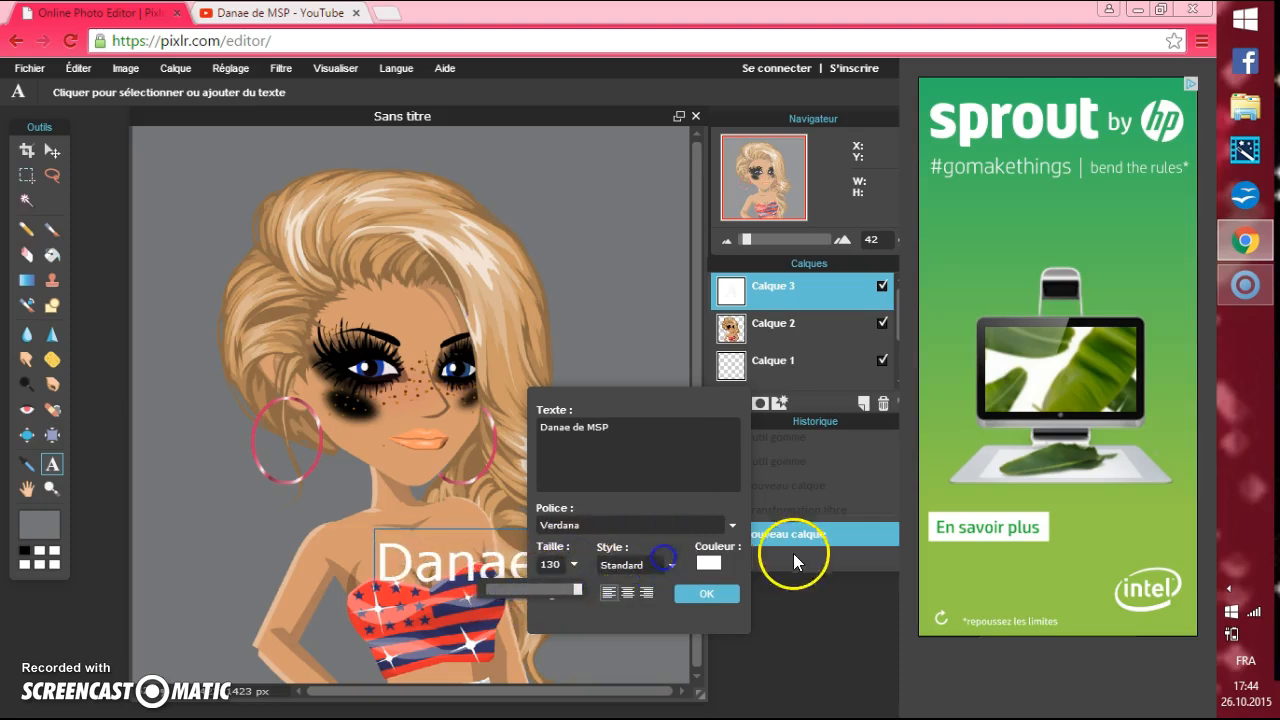
click(671, 565)
click(647, 620)
Change the text's font to Gabriola and move the text up over the avatar's chin.
click(731, 524)
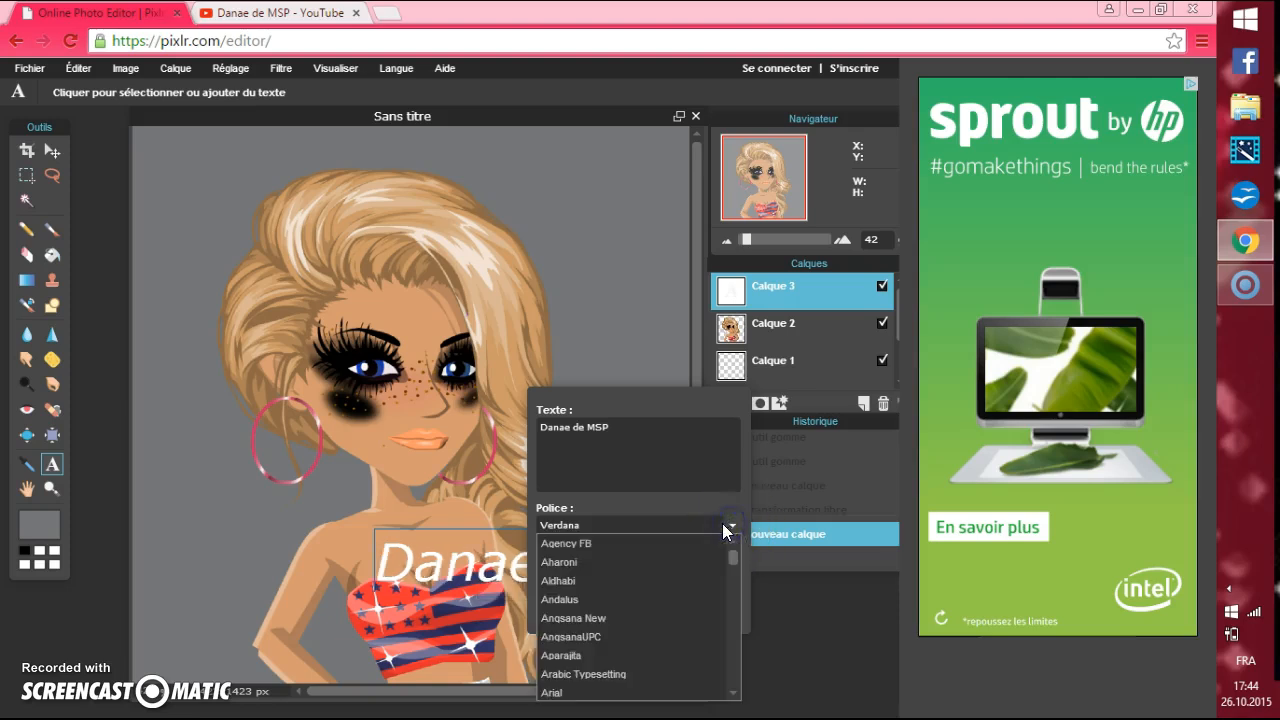
drag(734, 558, 737, 598)
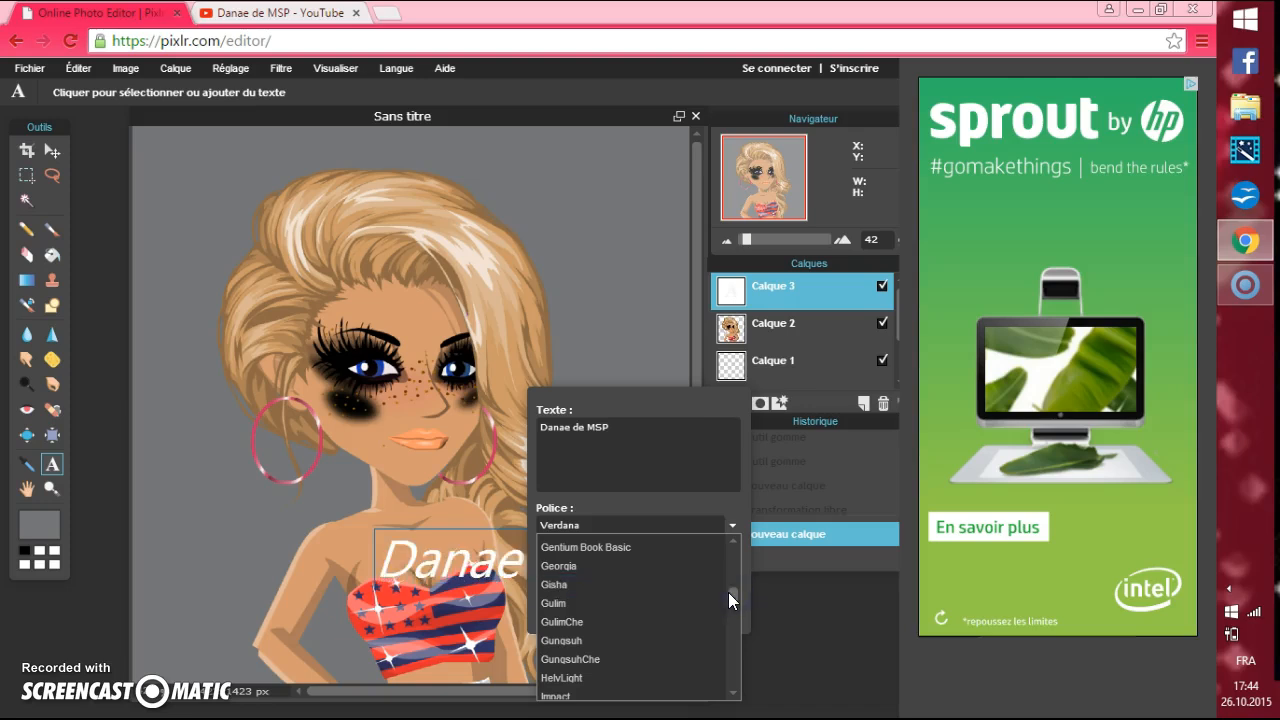
drag(733, 598, 733, 591)
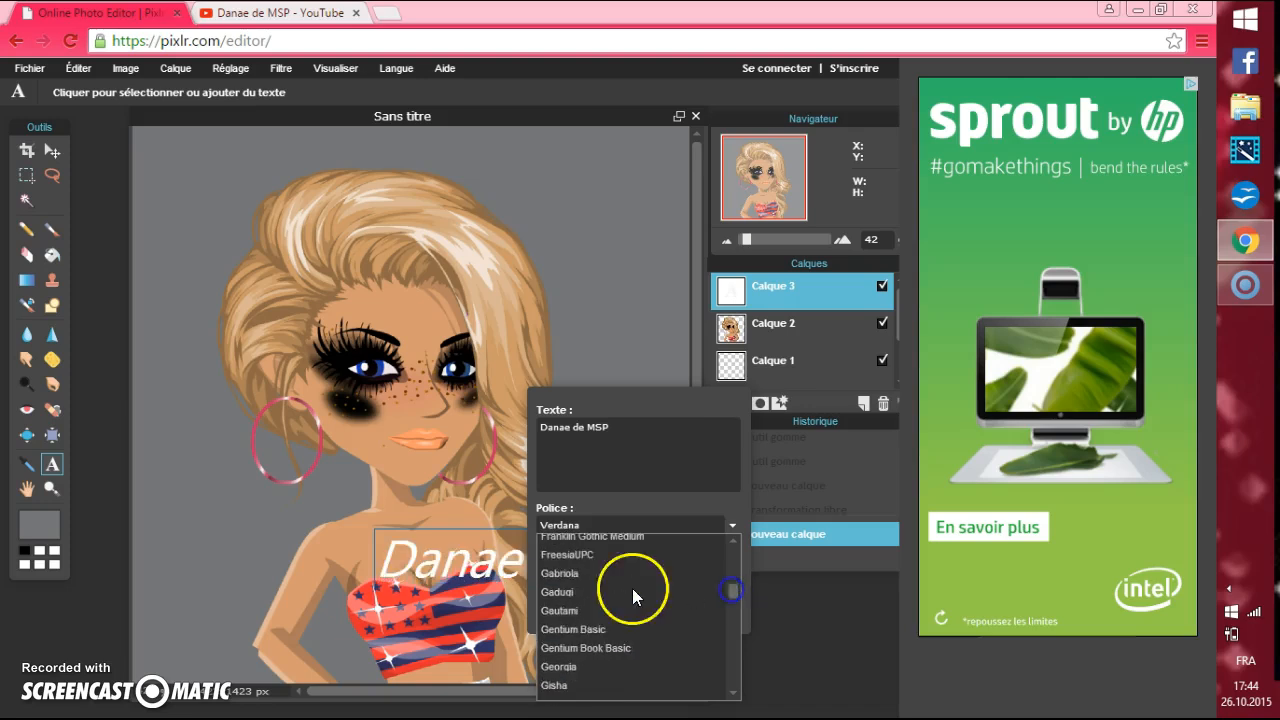
click(608, 577)
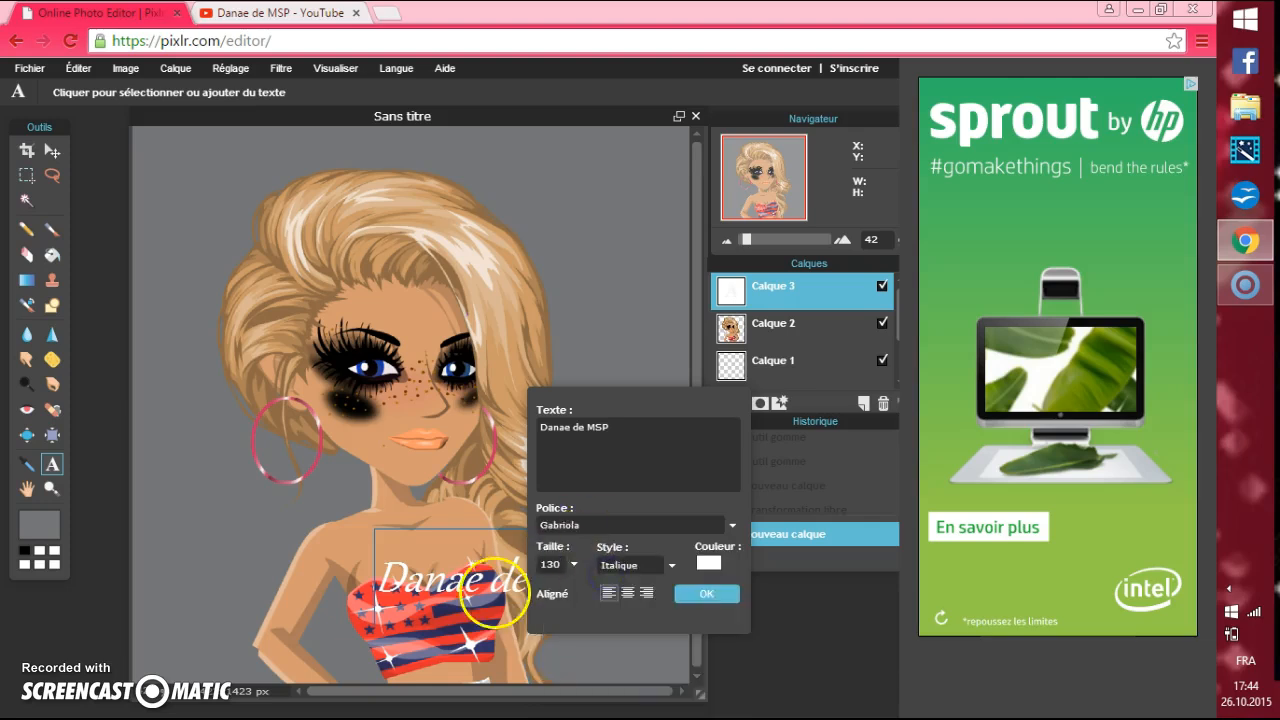
drag(474, 586, 374, 485)
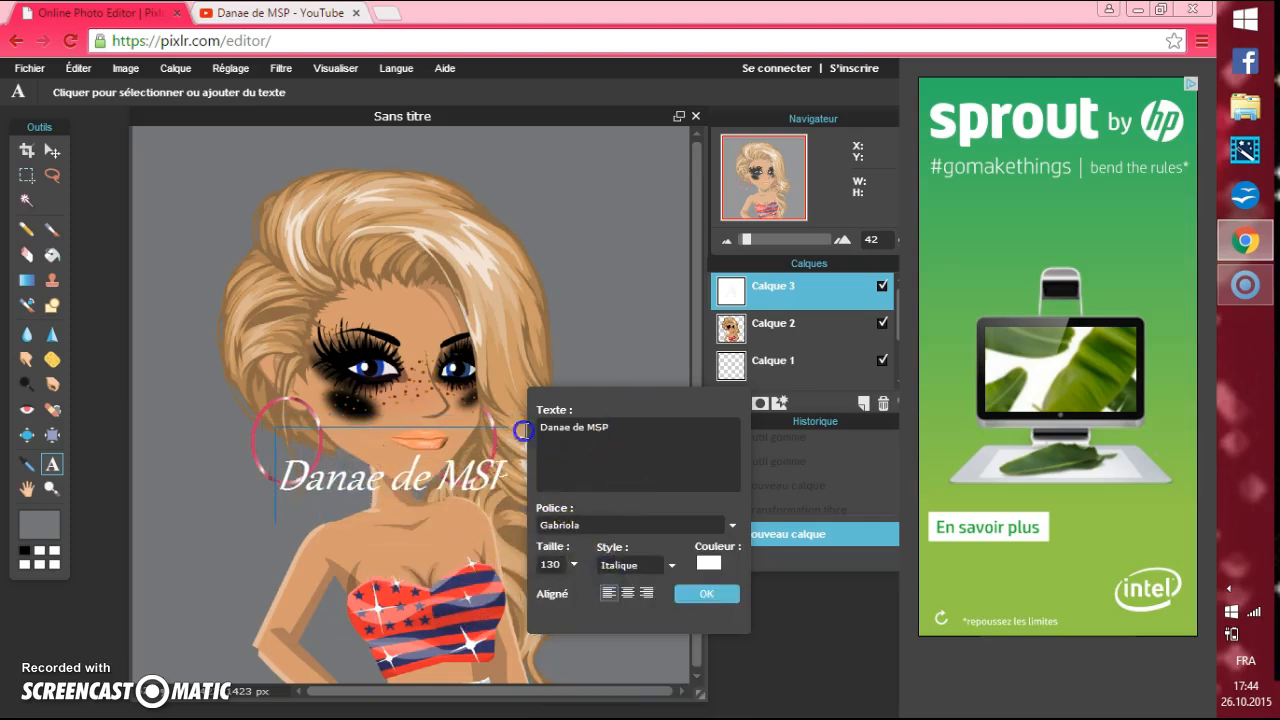
Delete the channel name from the text layer and confirm the text settings, leaving the avatar without a caption.
right_click(589, 431)
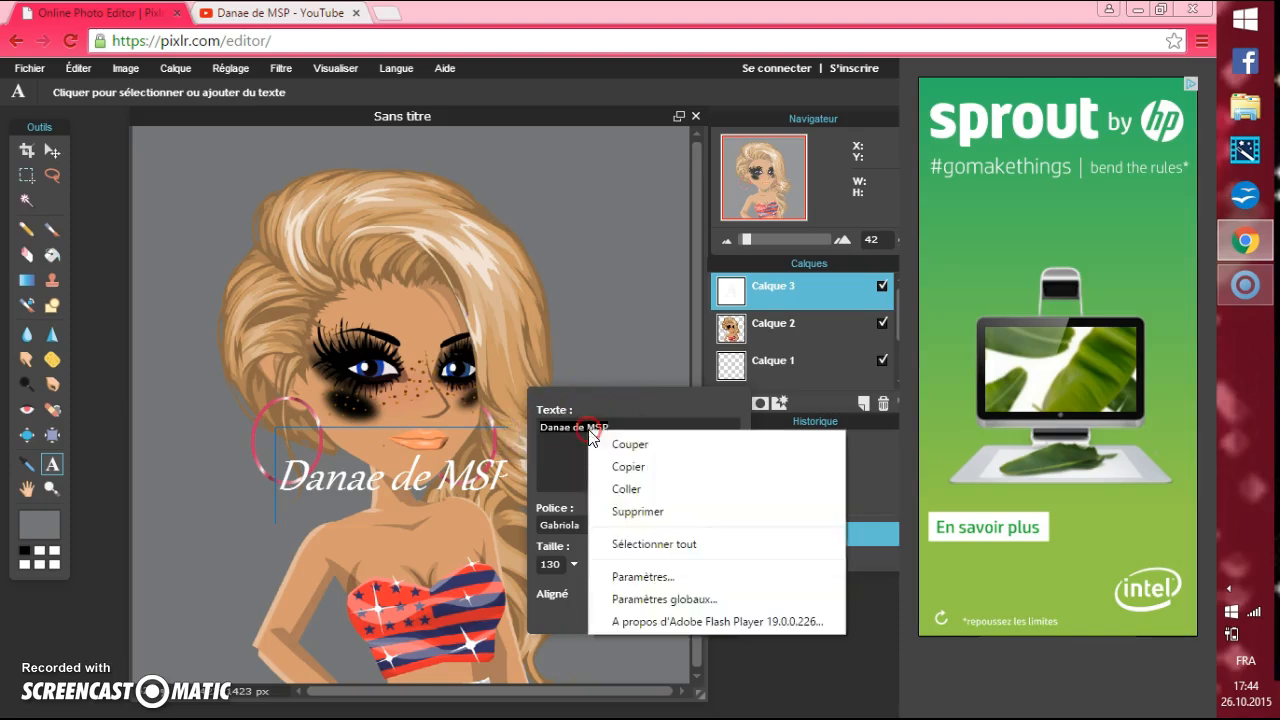
click(650, 511)
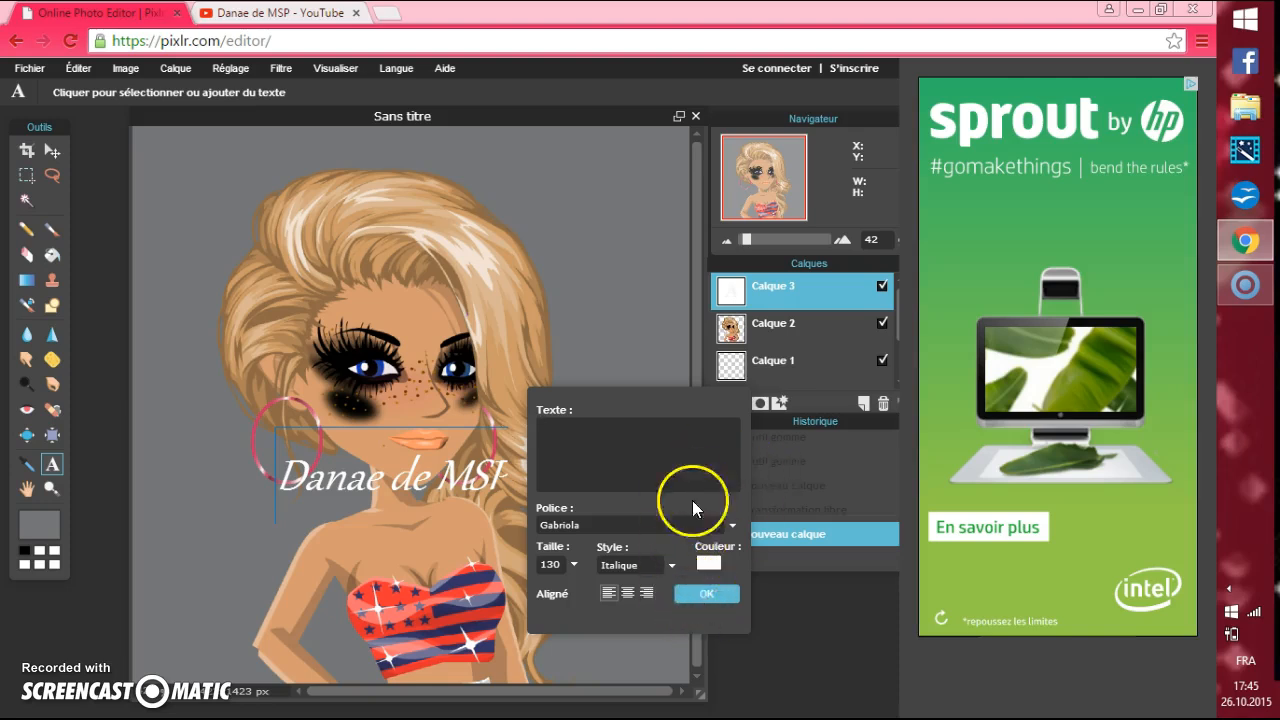
drag(482, 478, 19, 437)
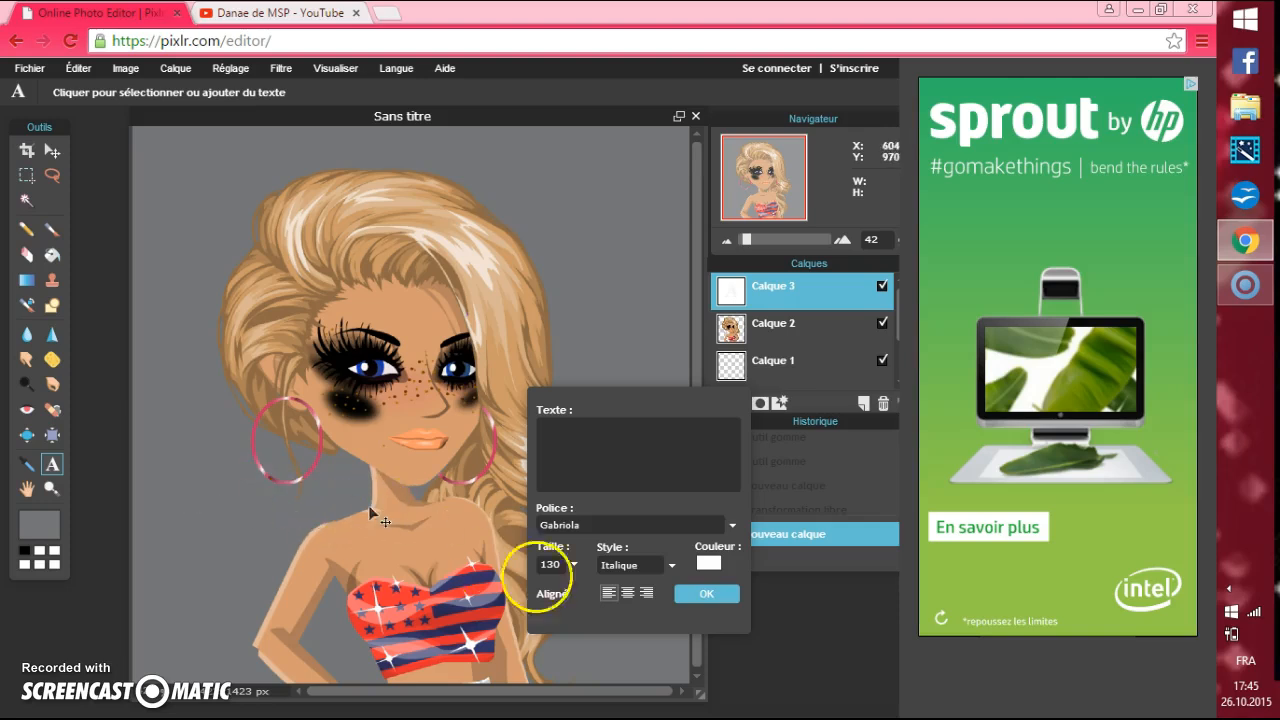
click(689, 594)
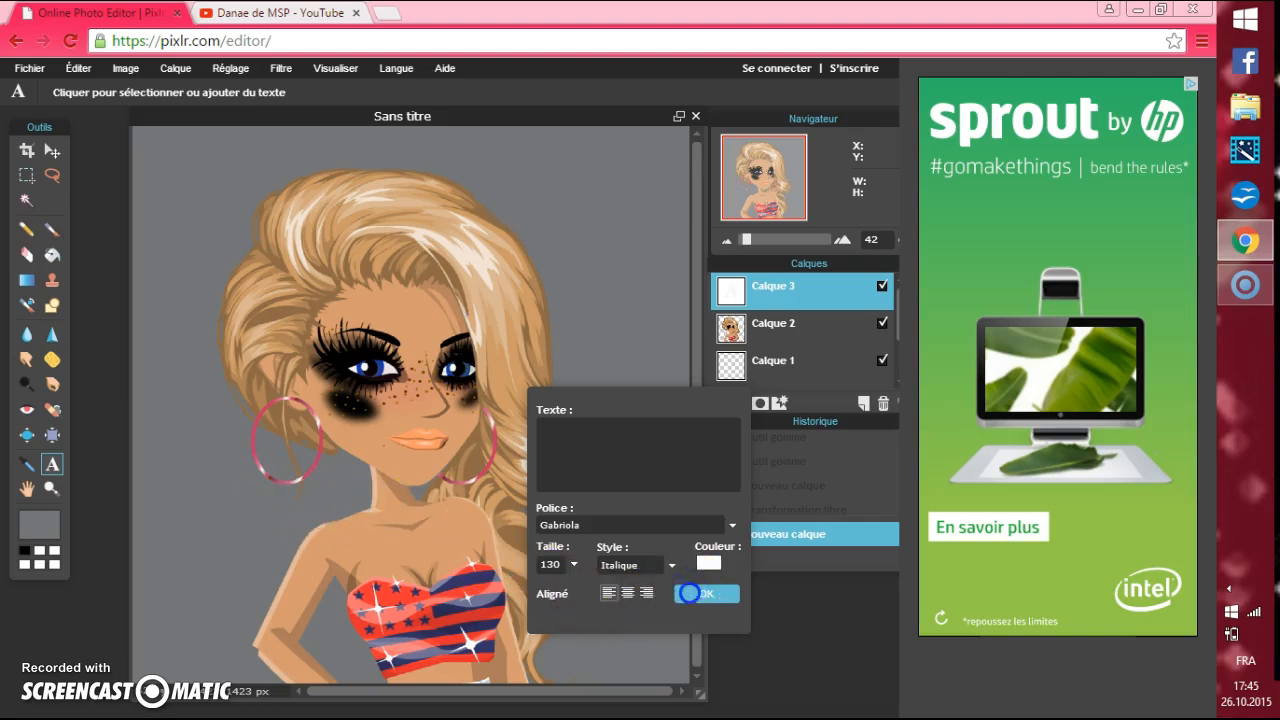
click(689, 594)
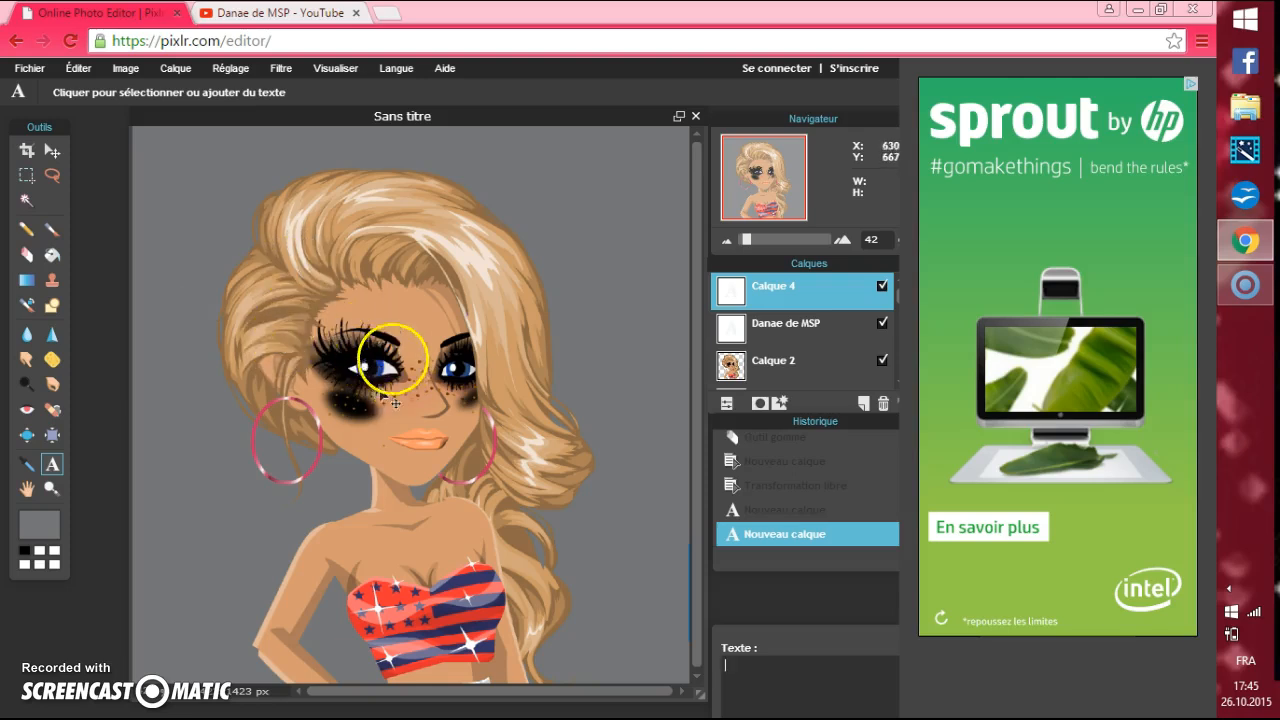
Save the image to the computer in JPEG format with the quality raised to the maximum.
click(29, 68)
click(69, 166)
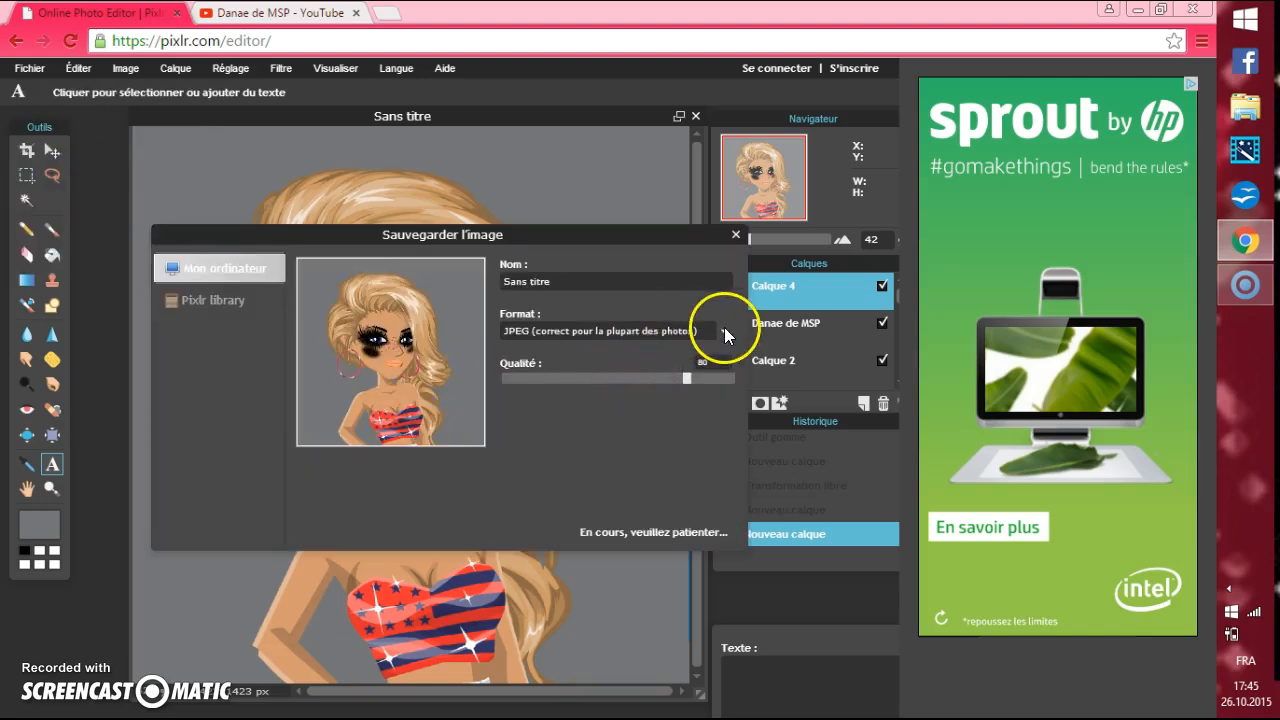
click(595, 290)
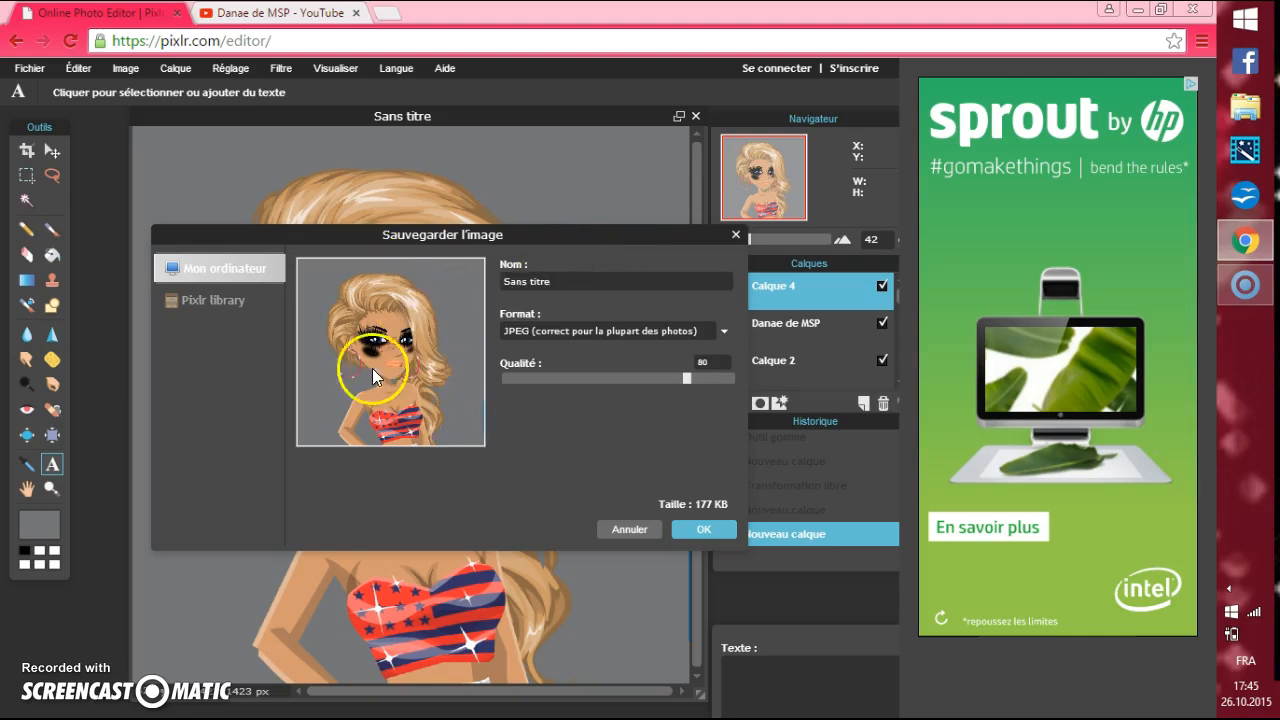
drag(687, 381, 734, 381)
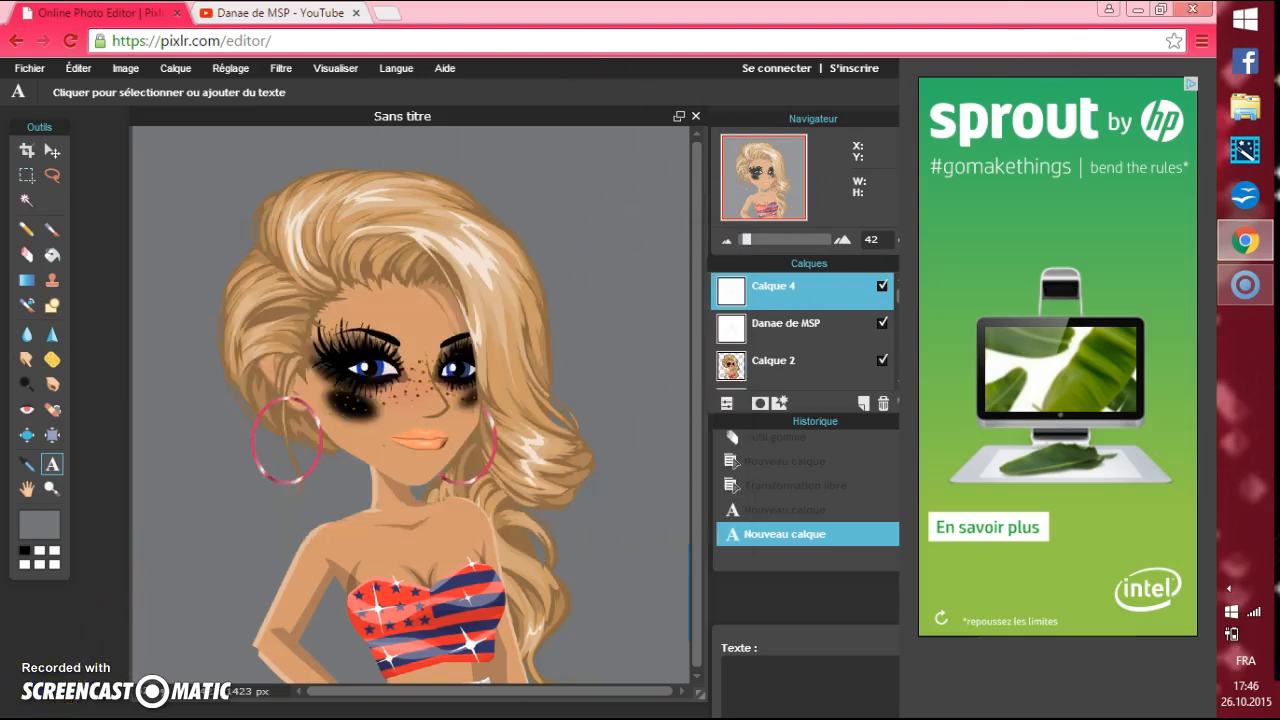
Open Paint and paste the avatar picture onto the blank canvas.
click(1236, 36)
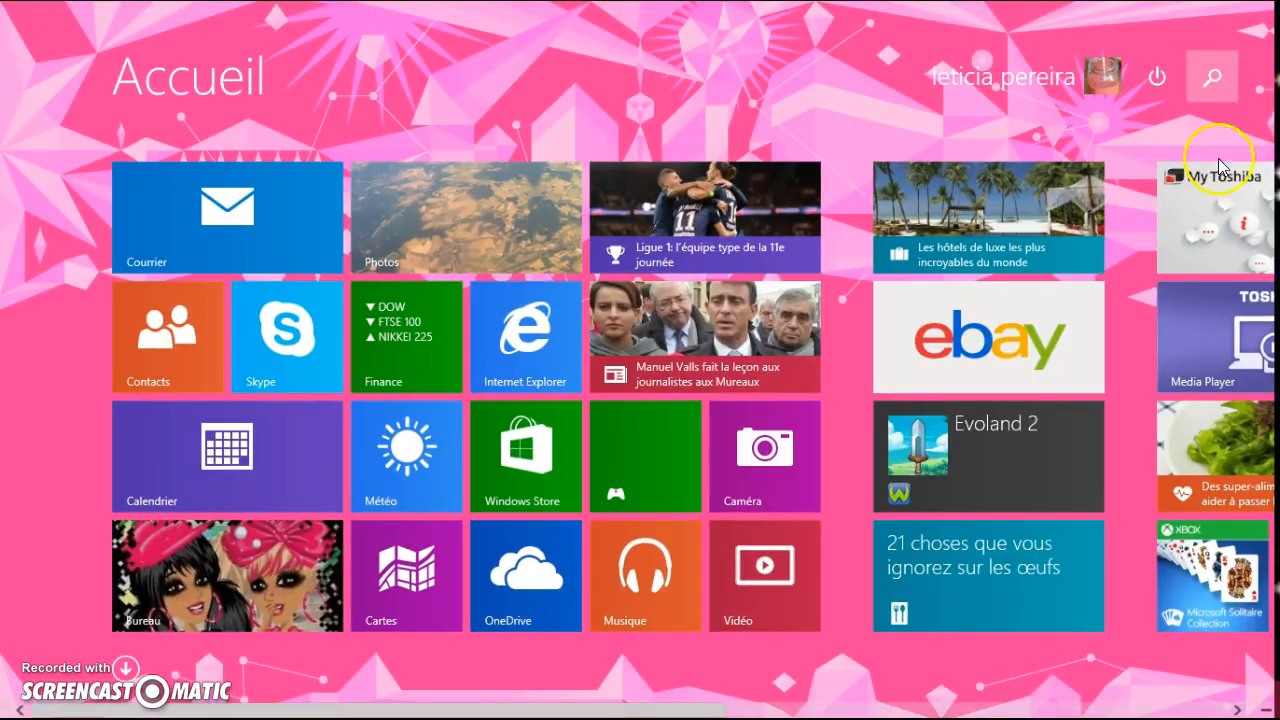
text(Paint)
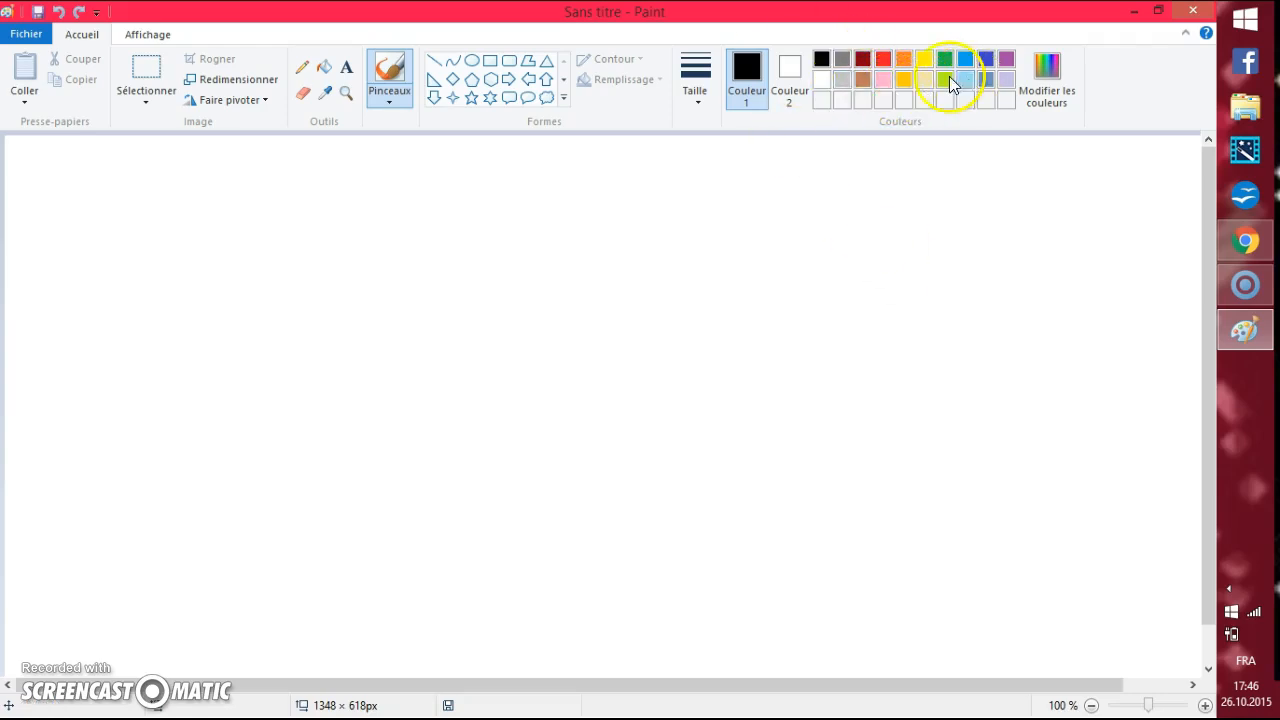
click(25, 97)
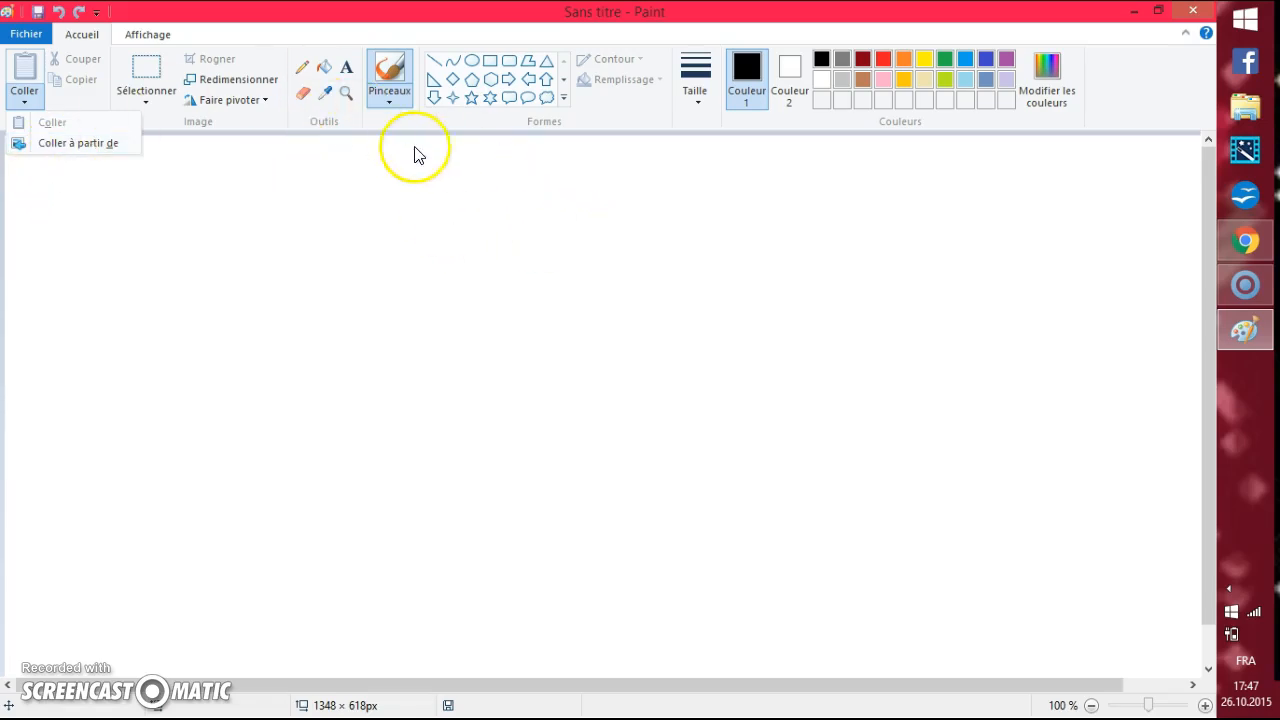
click(1245, 240)
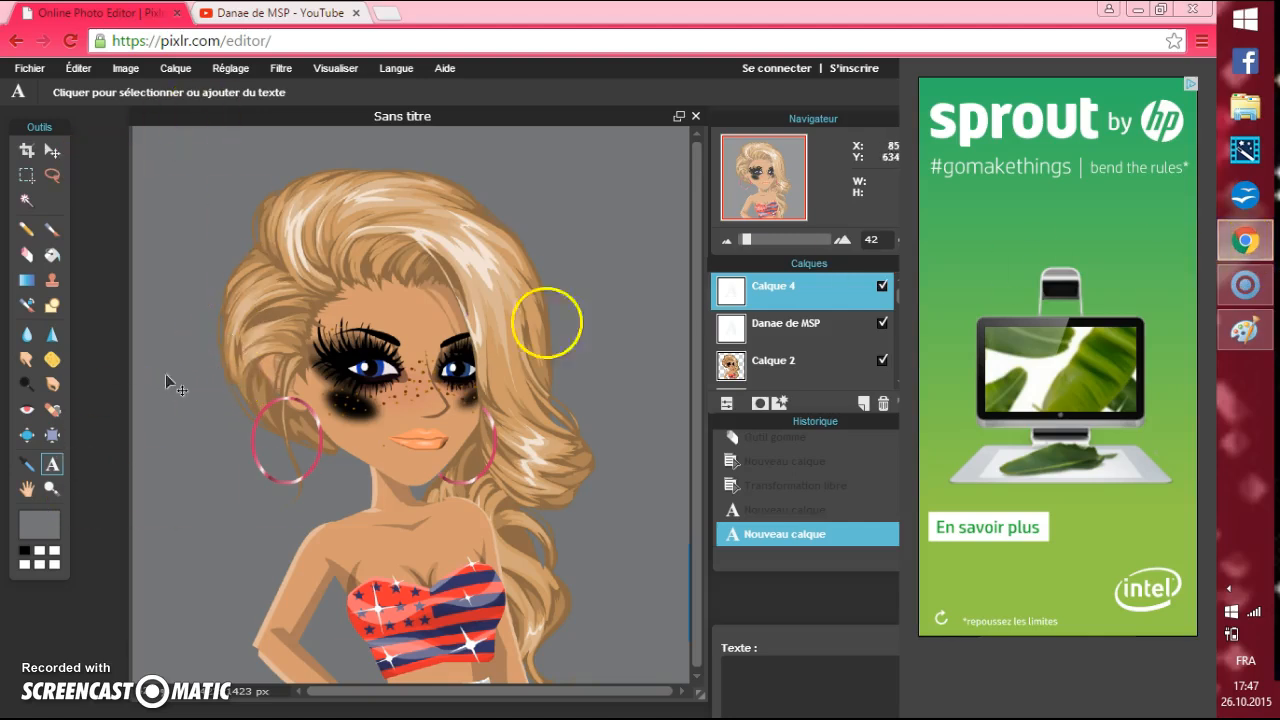
click(1240, 335)
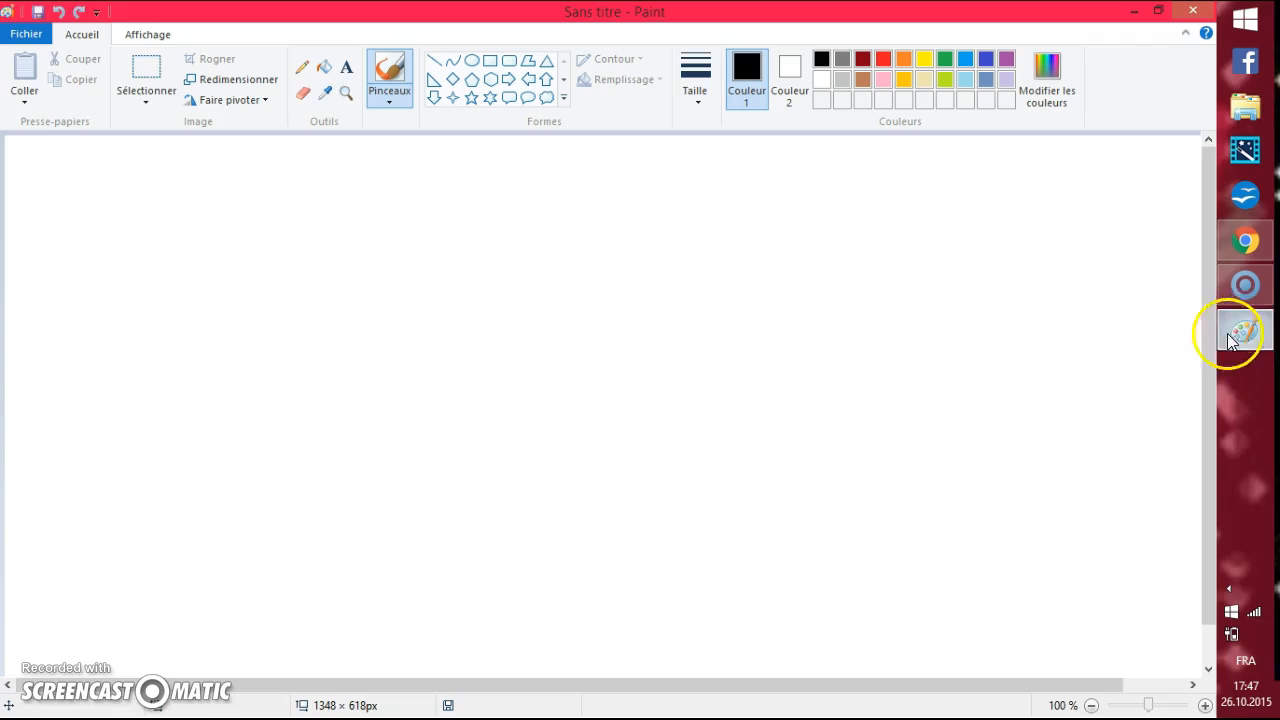
click(24, 95)
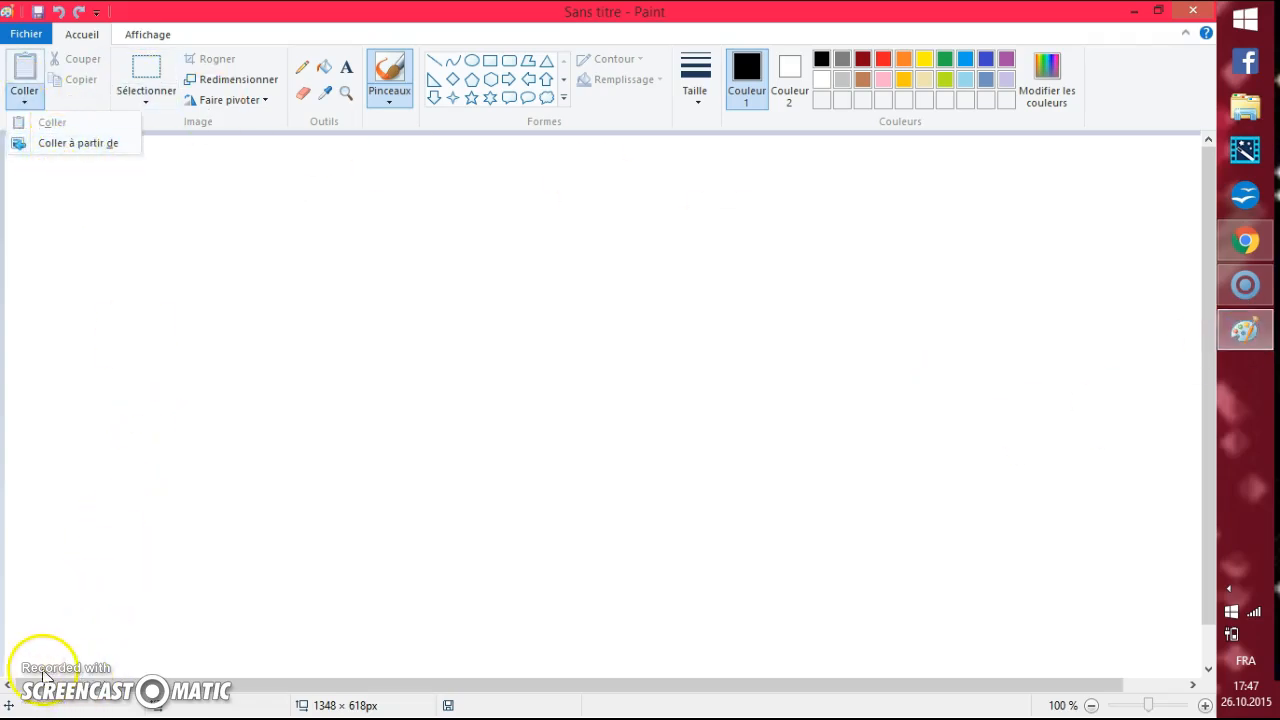
key(ctrl+v)
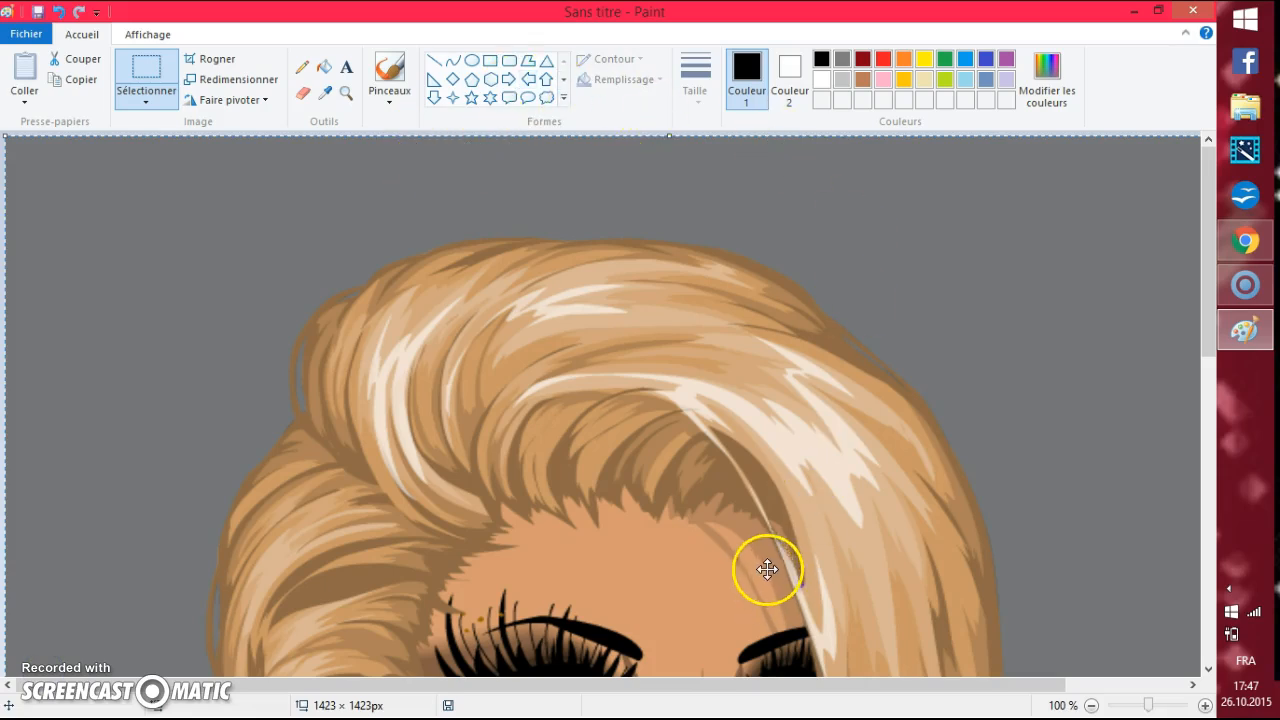
Resize the pasted picture to 250 by 250 pixels with proportions kept, and save the file.
drag(749, 200, 749, 506)
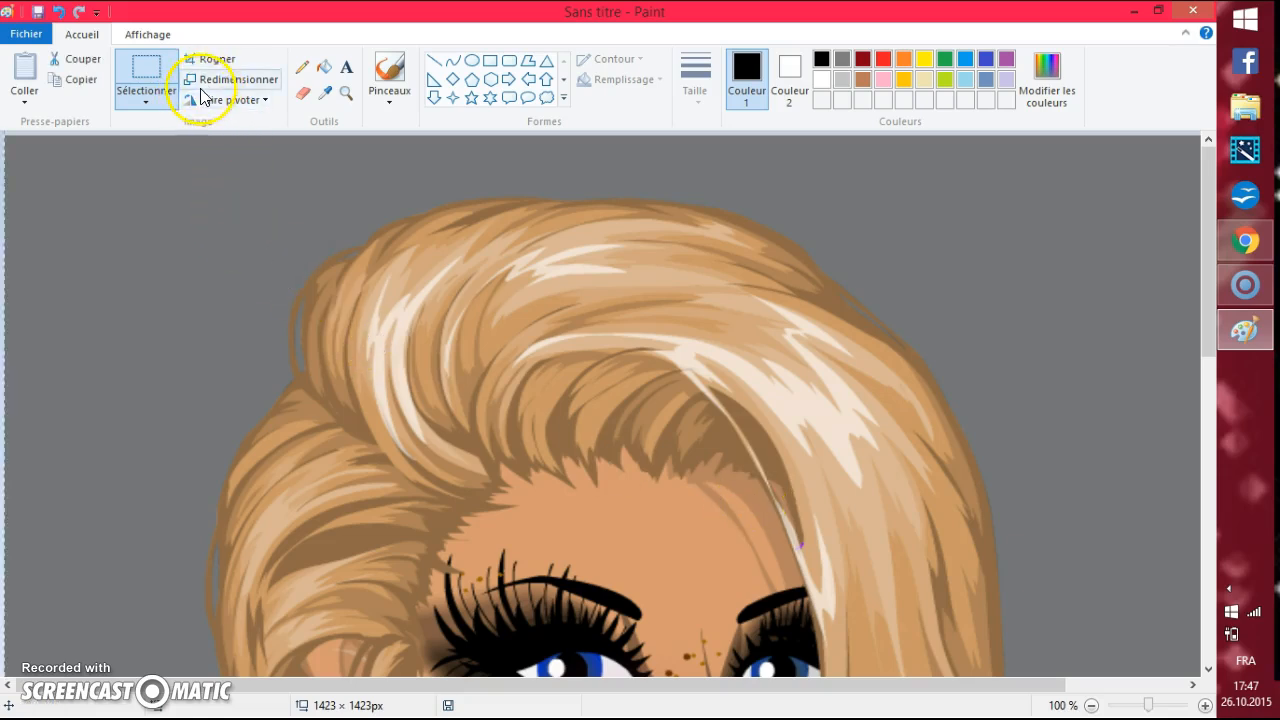
click(238, 80)
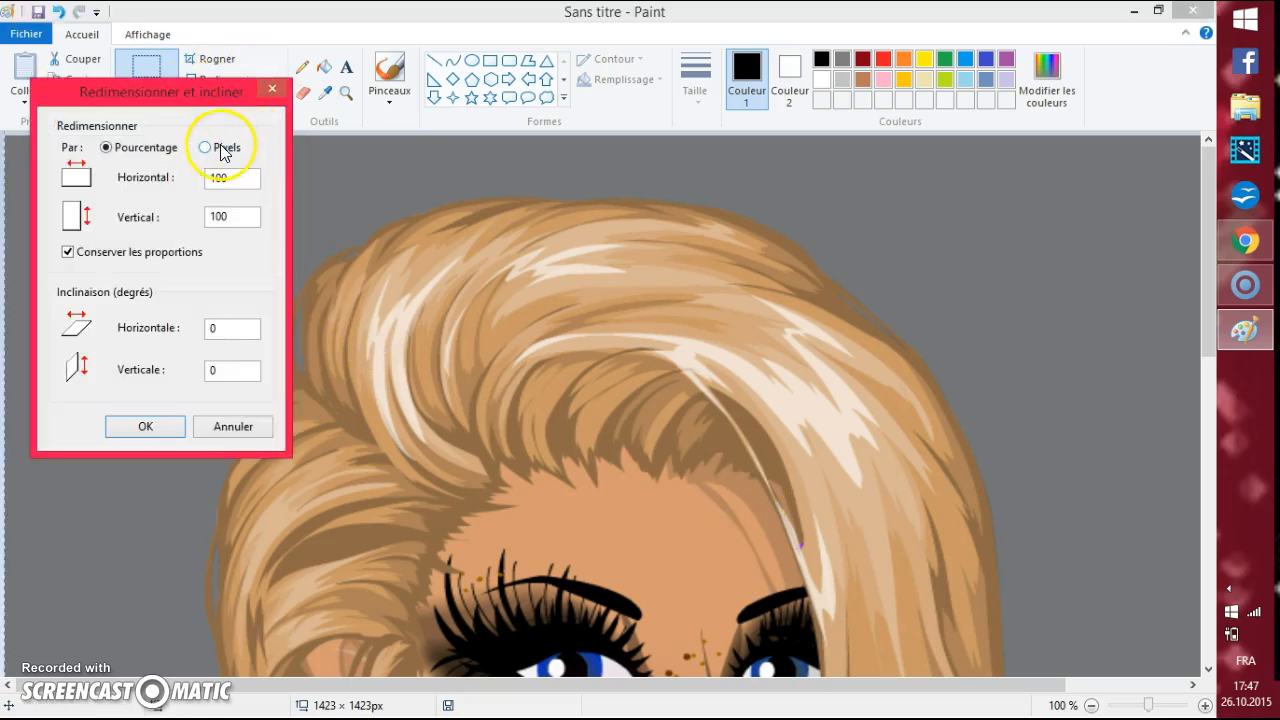
click(206, 149)
drag(241, 181, 222, 160)
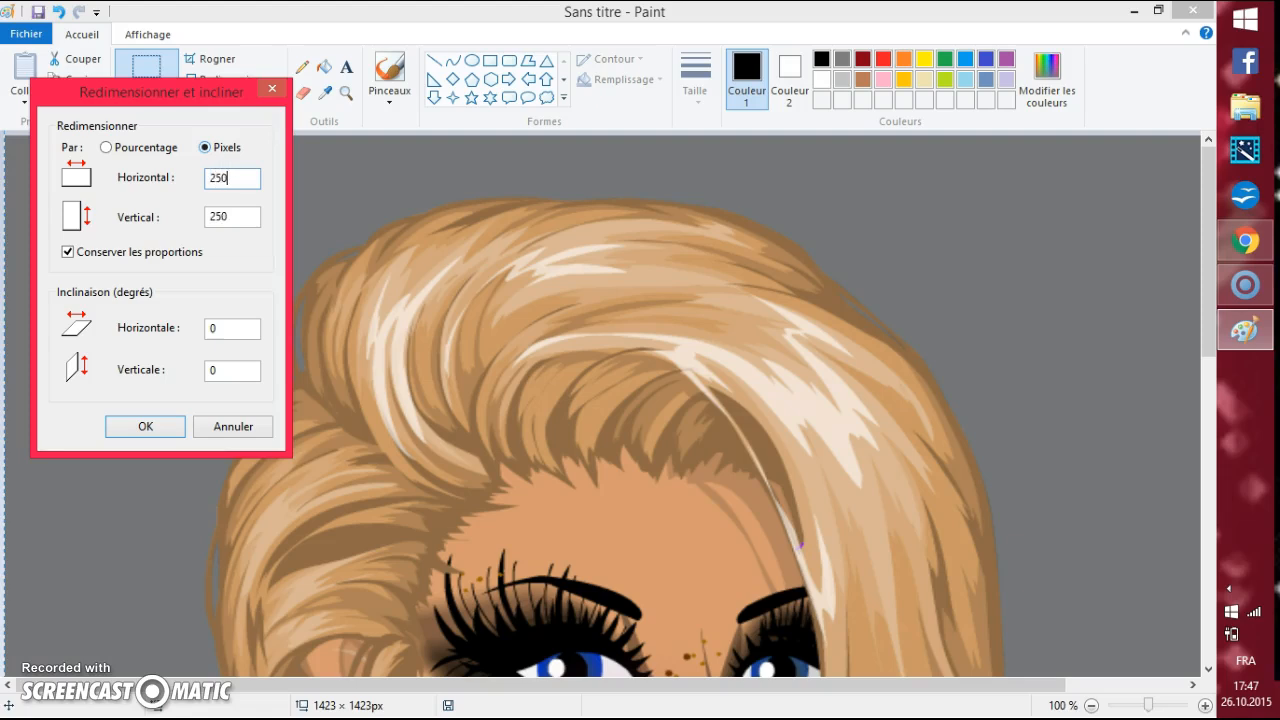
click(146, 427)
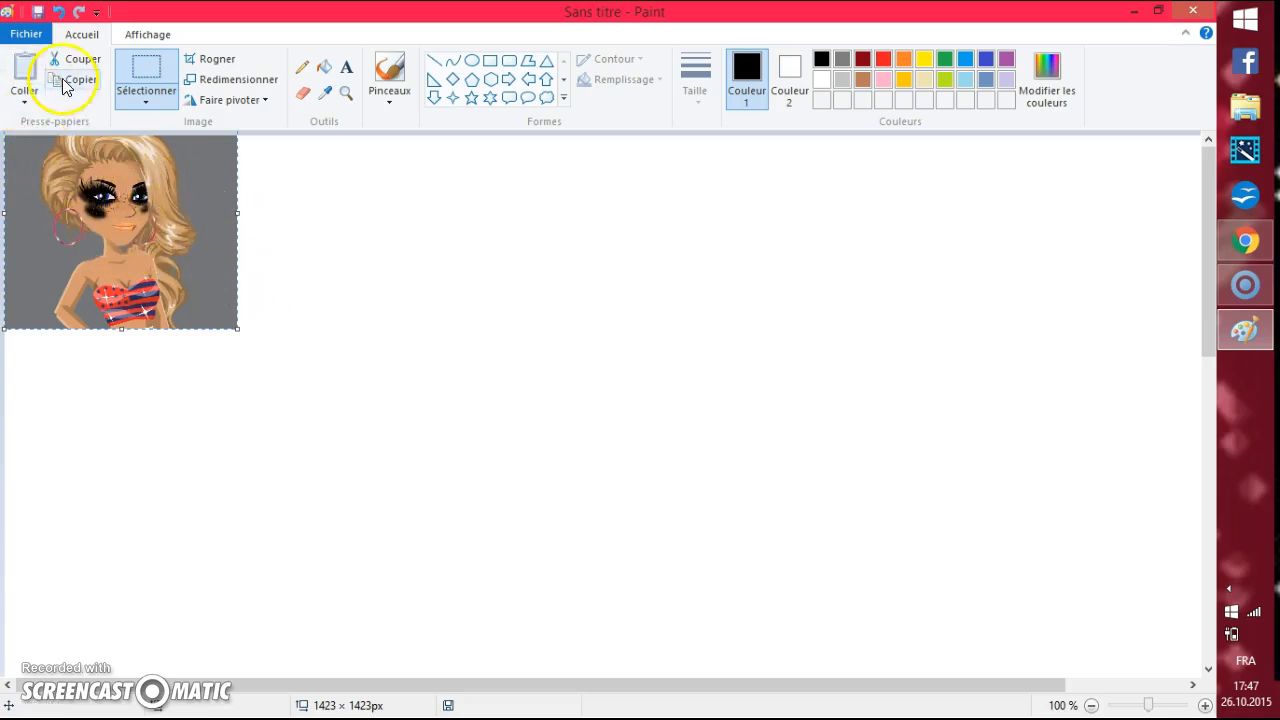
click(26, 34)
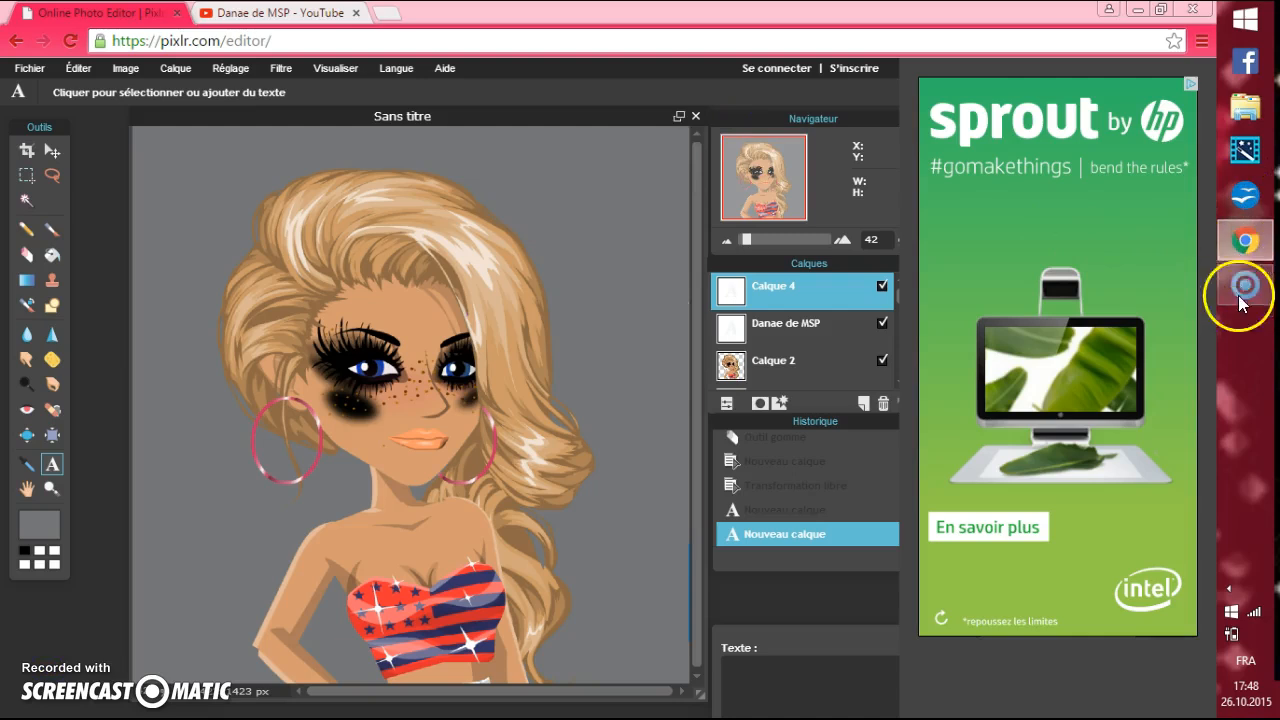
Close the online photo editor page in Chrome and confirm leaving it, keeping the YouTube channel page open.
click(177, 13)
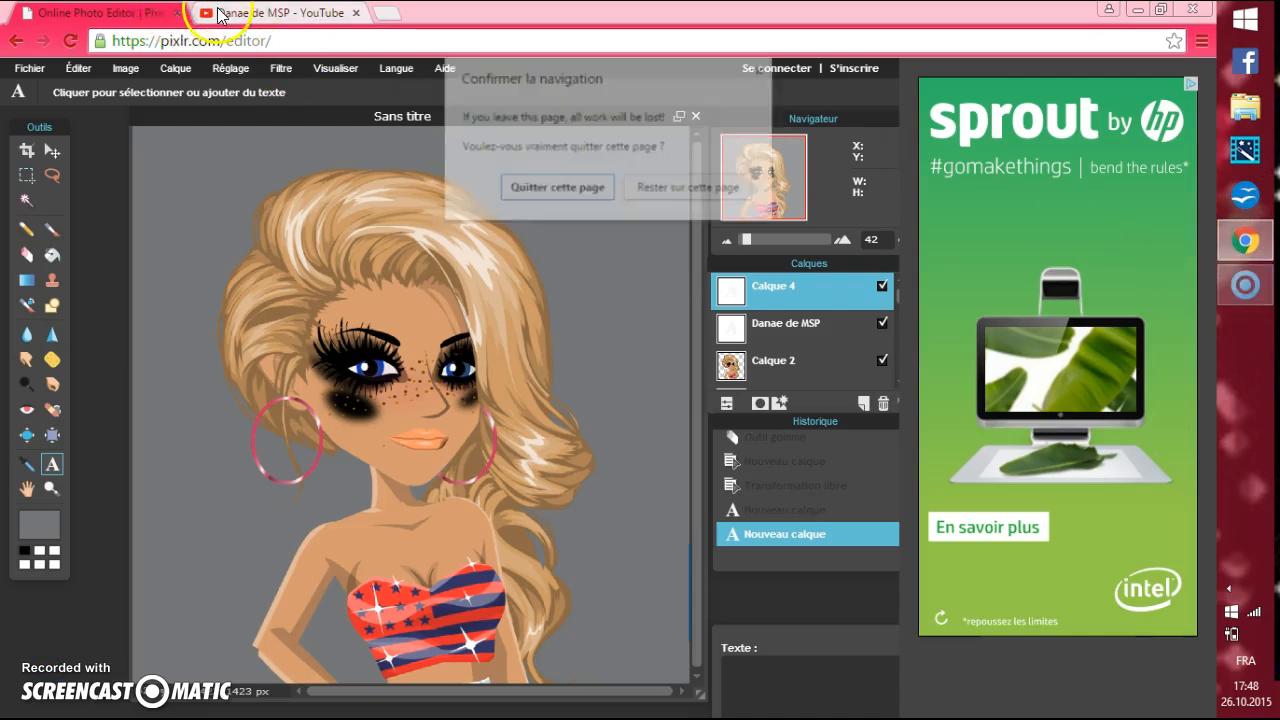
click(556, 189)
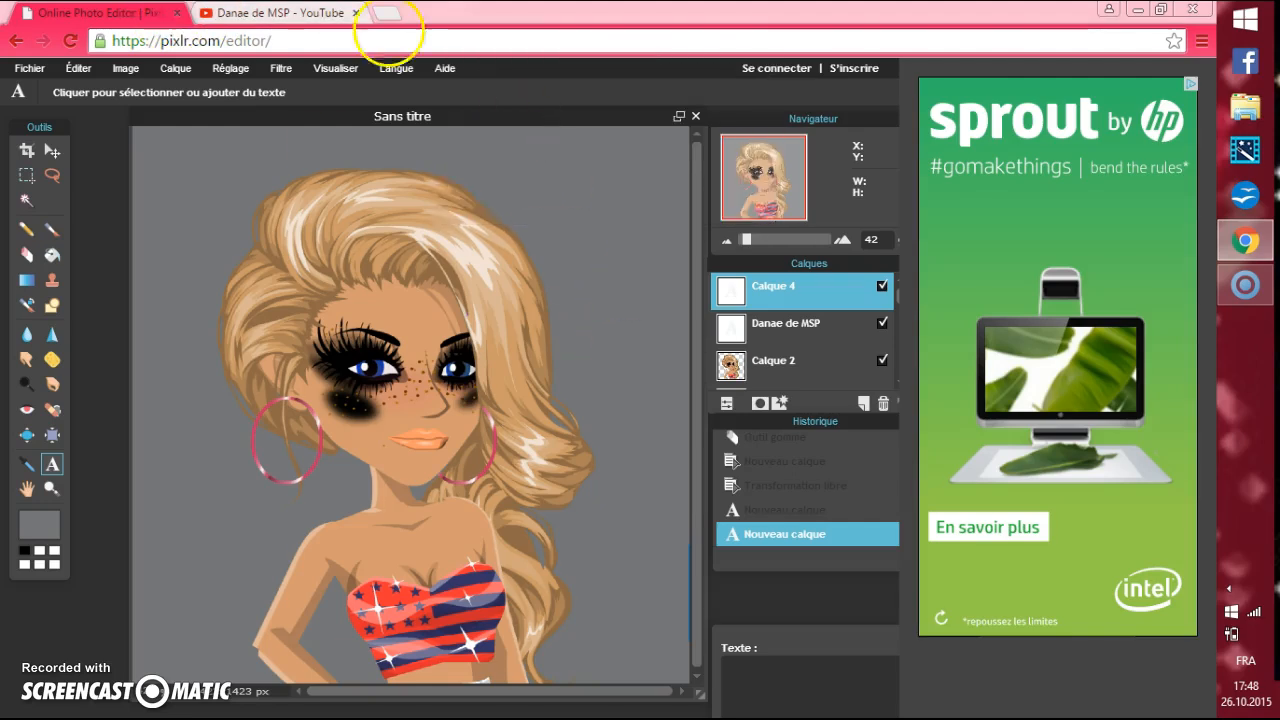
click(177, 13)
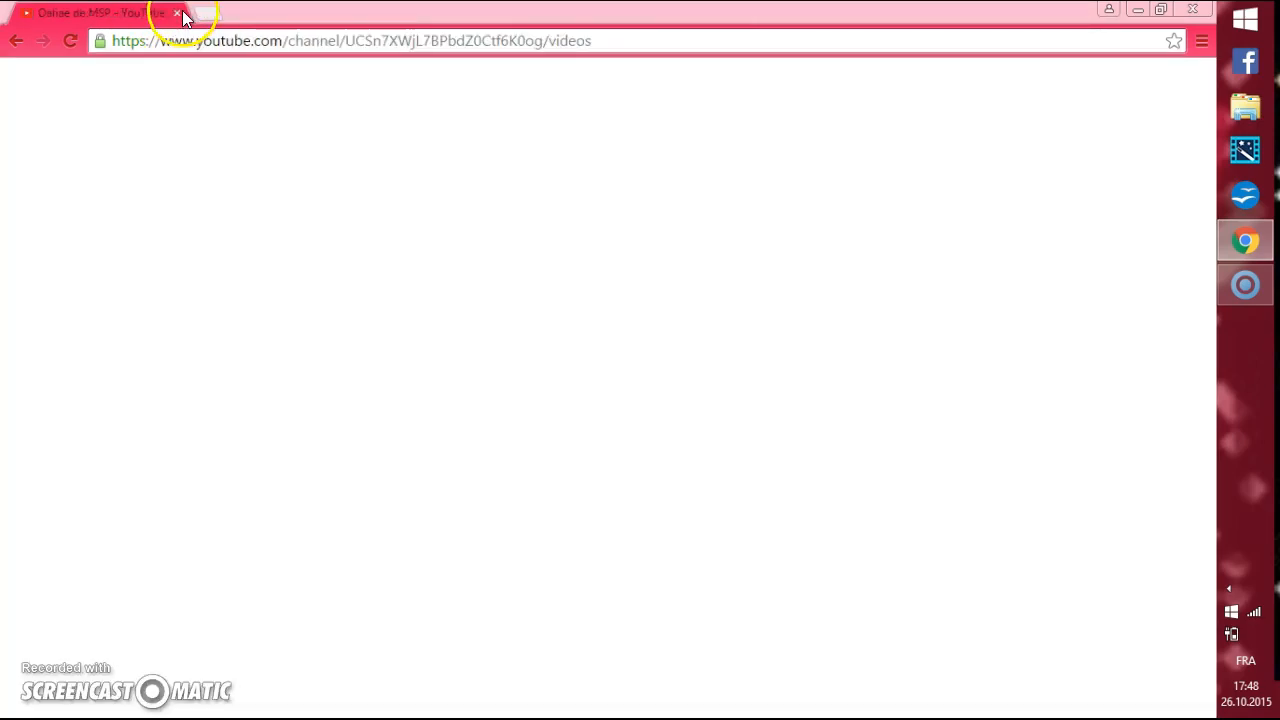
Start editing the channel's icon from the YouTube page and import the LOGO picture from the computer as profile photo.
mouse_move(323, 223)
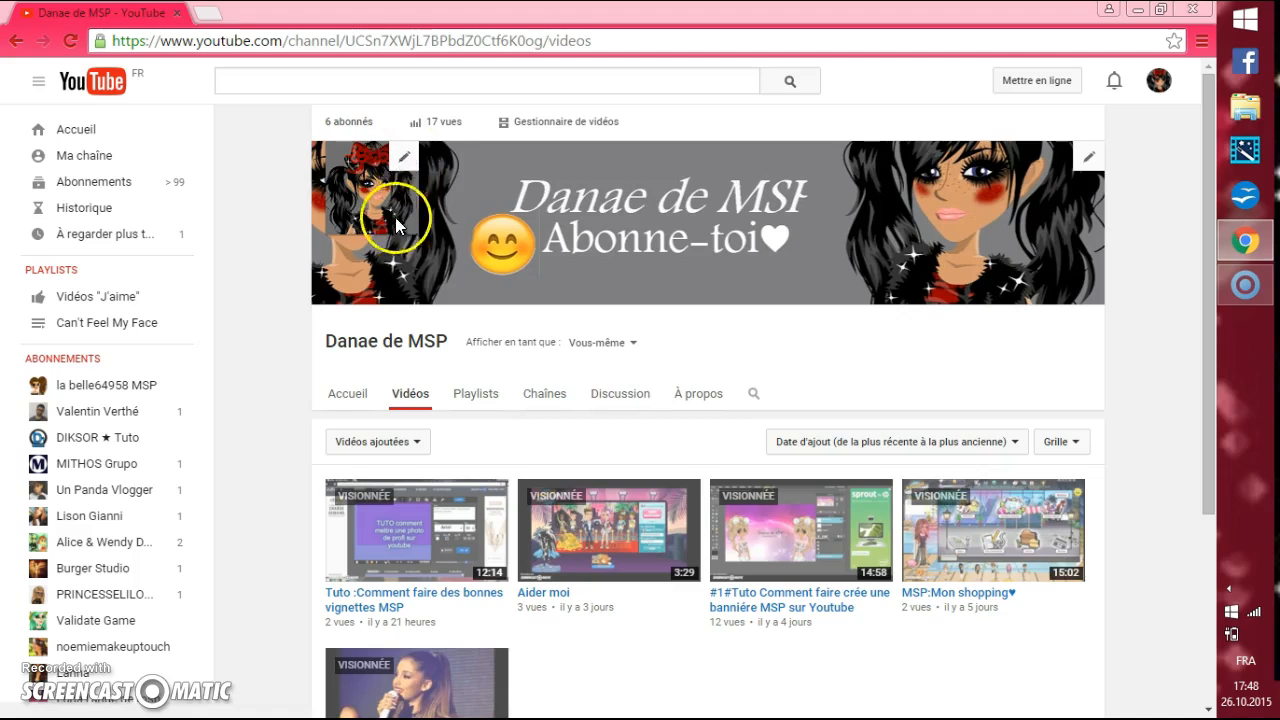
click(403, 155)
click(760, 437)
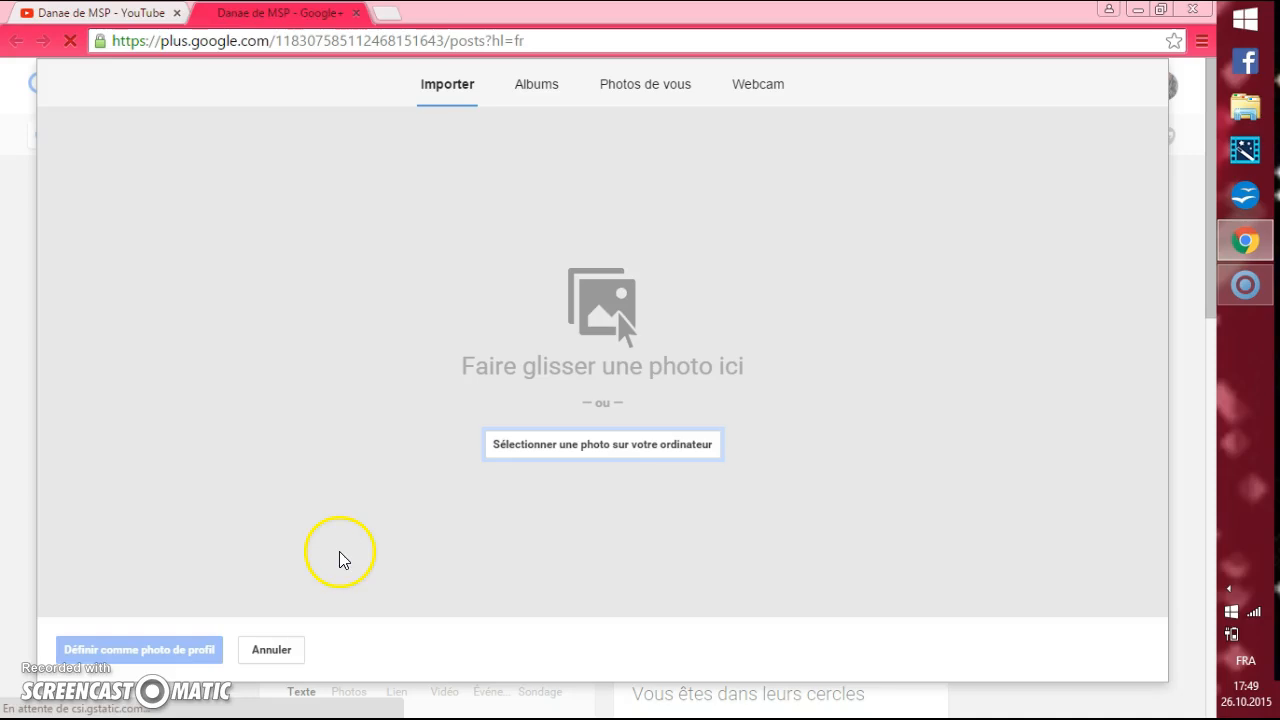
click(57, 674)
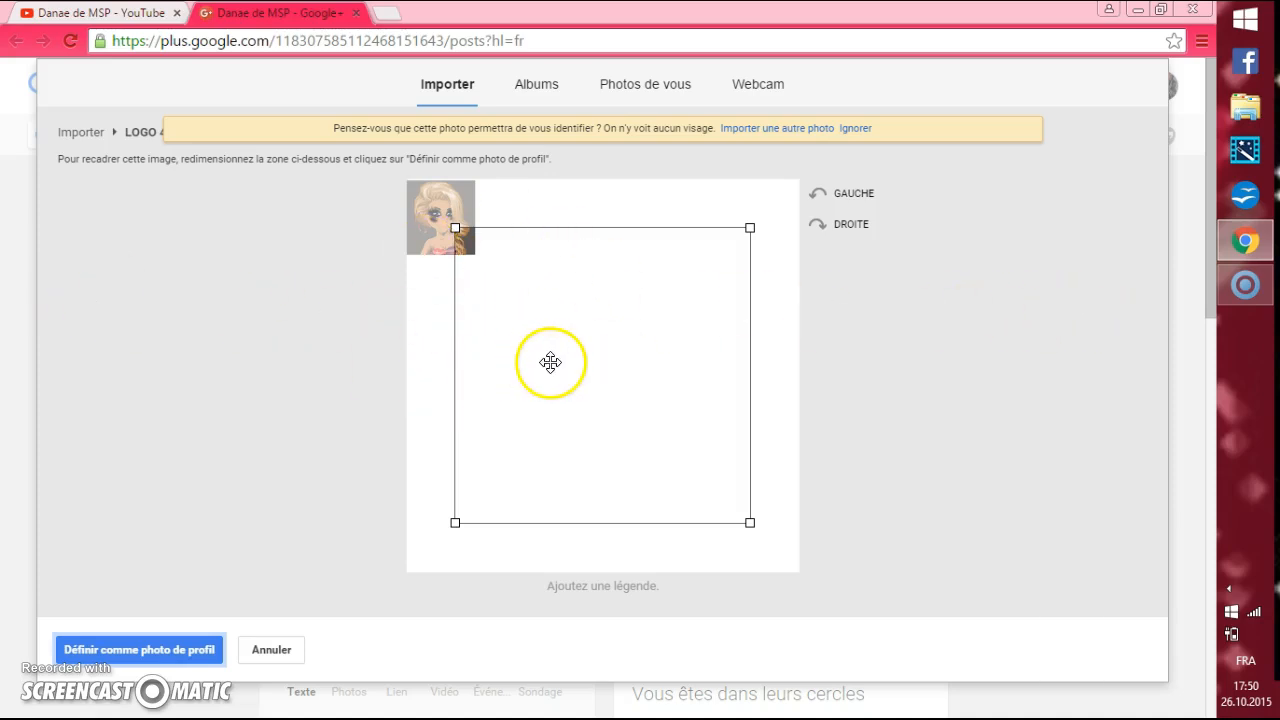
Fit the square crop area around the avatar at the imported picture's upper-left corner and cancel the profile photo change.
drag(489, 289, 443, 237)
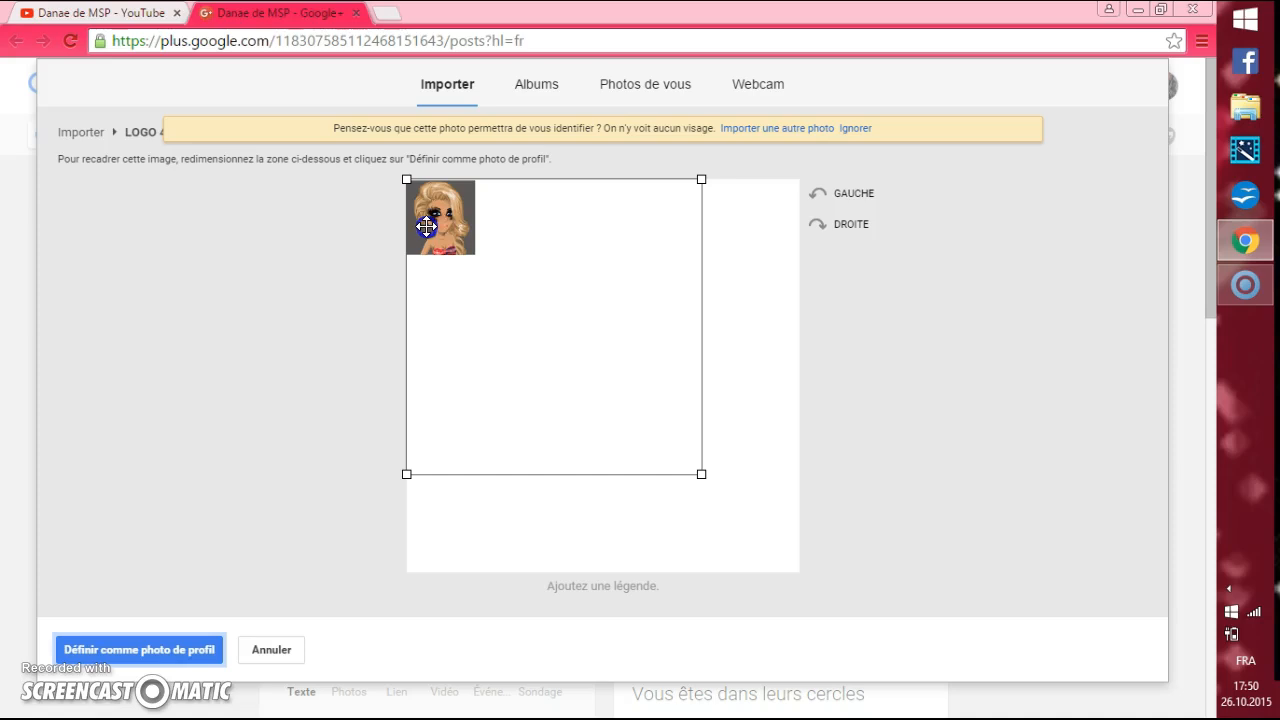
drag(701, 474, 476, 249)
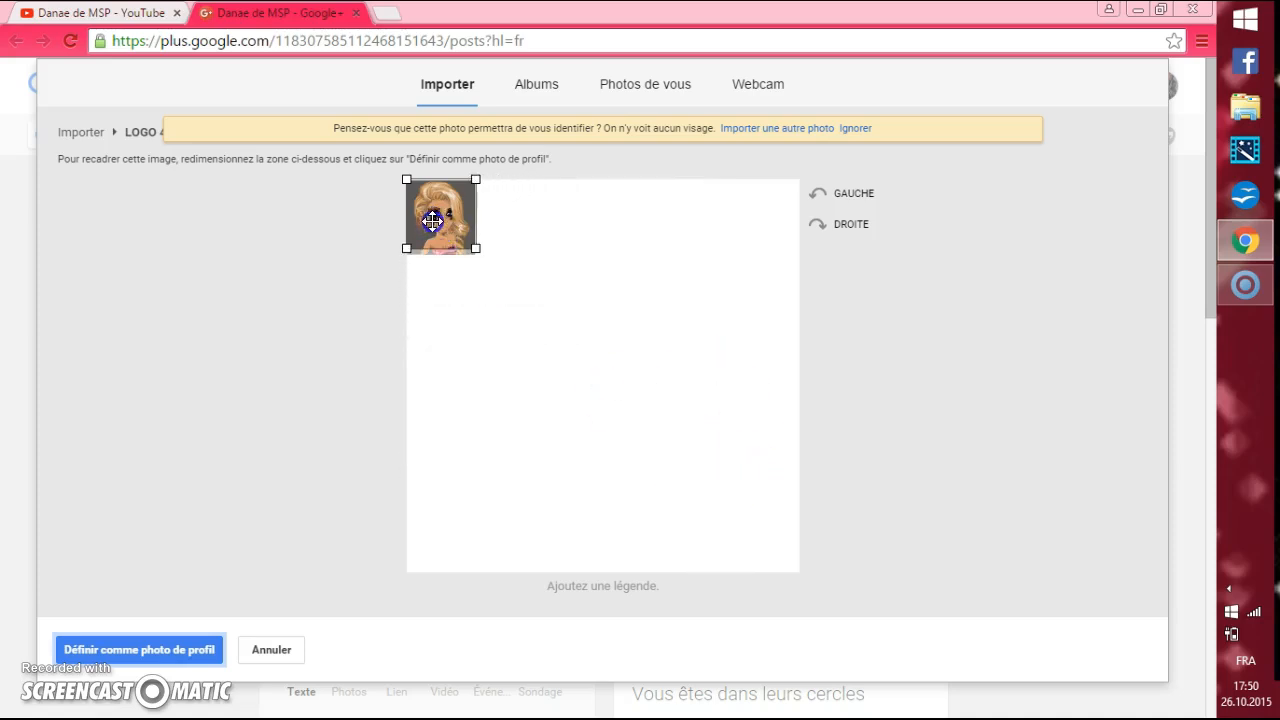
mouse_move(482, 254)
mouse_down()
mouse_move(467, 277)
mouse_move(466, 262)
mouse_up()
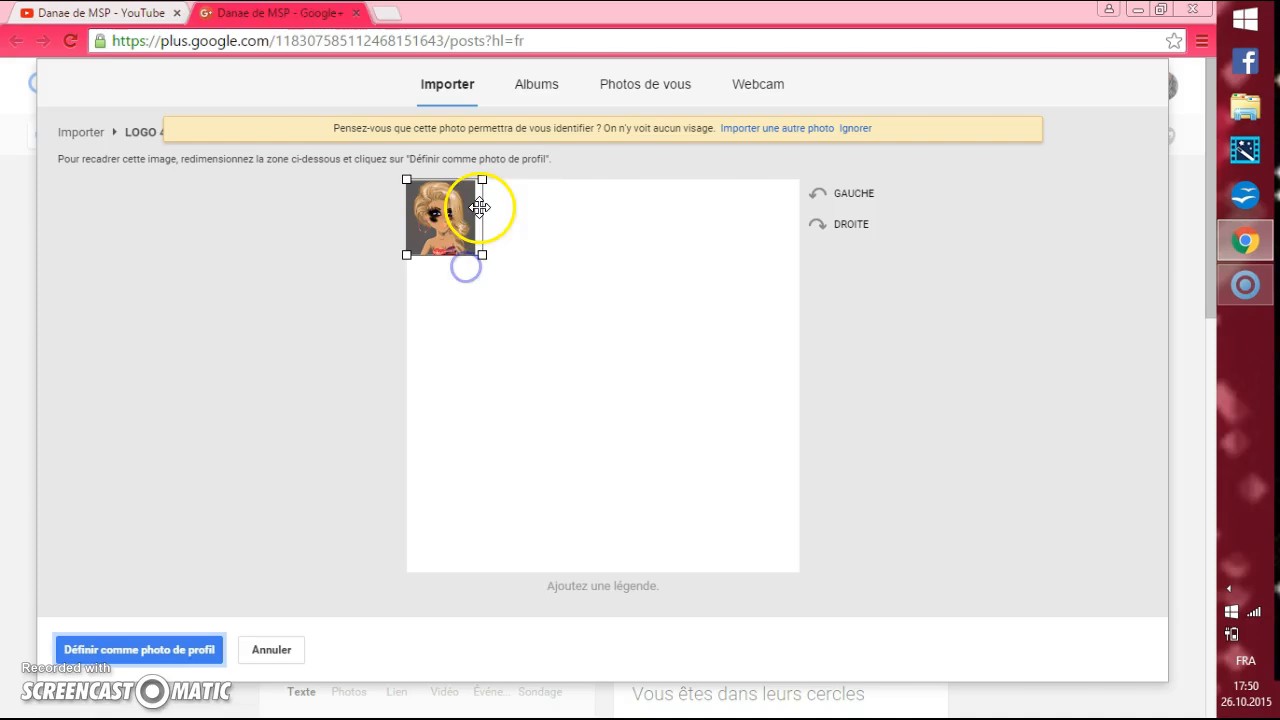
click(482, 214)
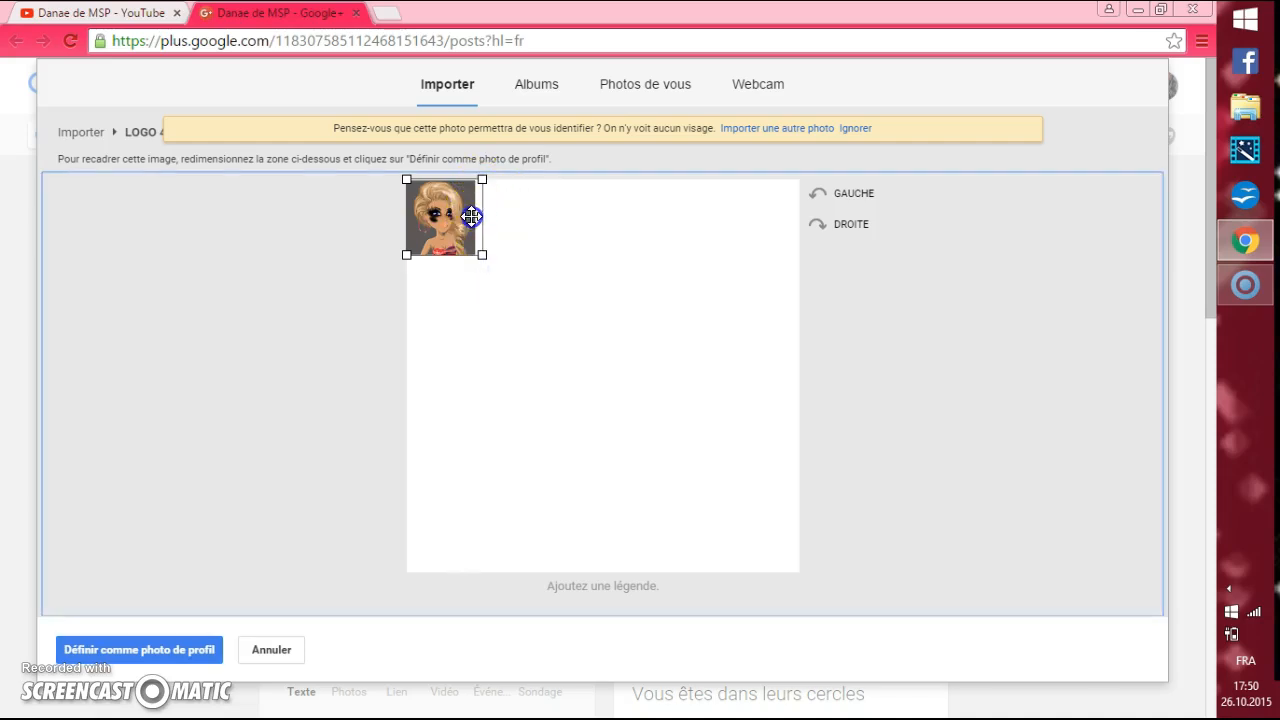
drag(471, 181, 443, 180)
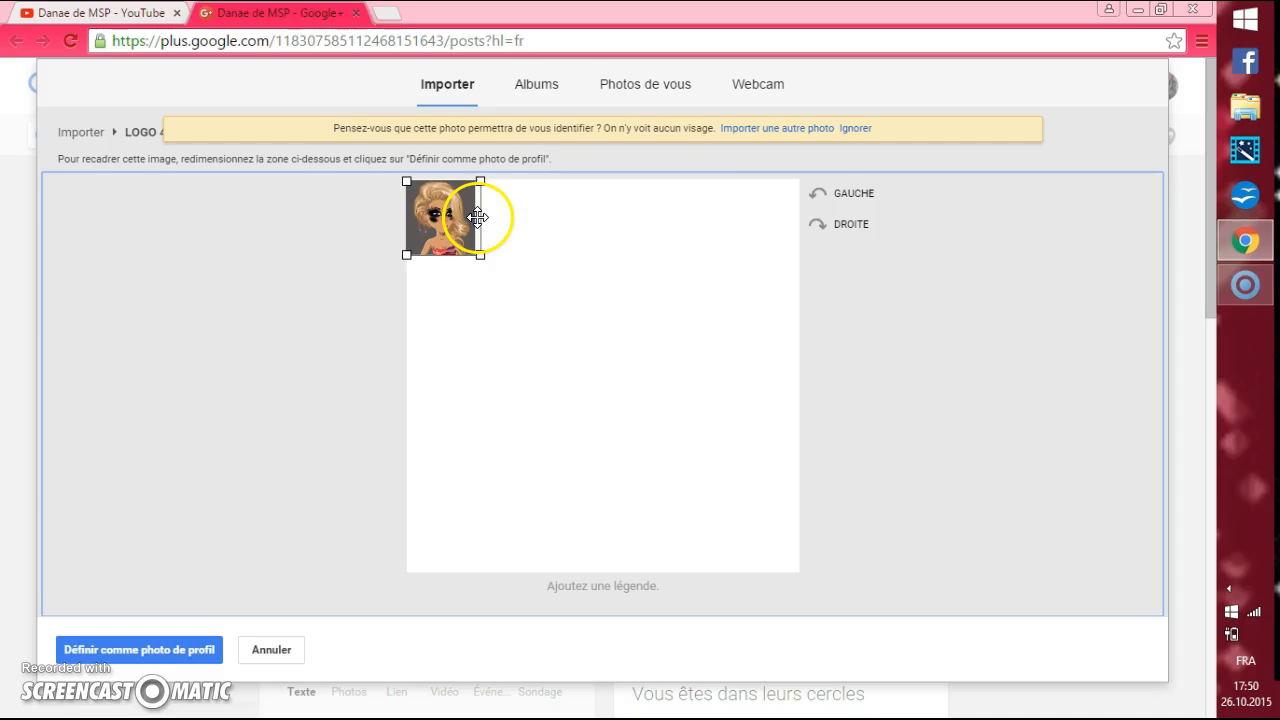
click(473, 217)
drag(467, 216, 468, 213)
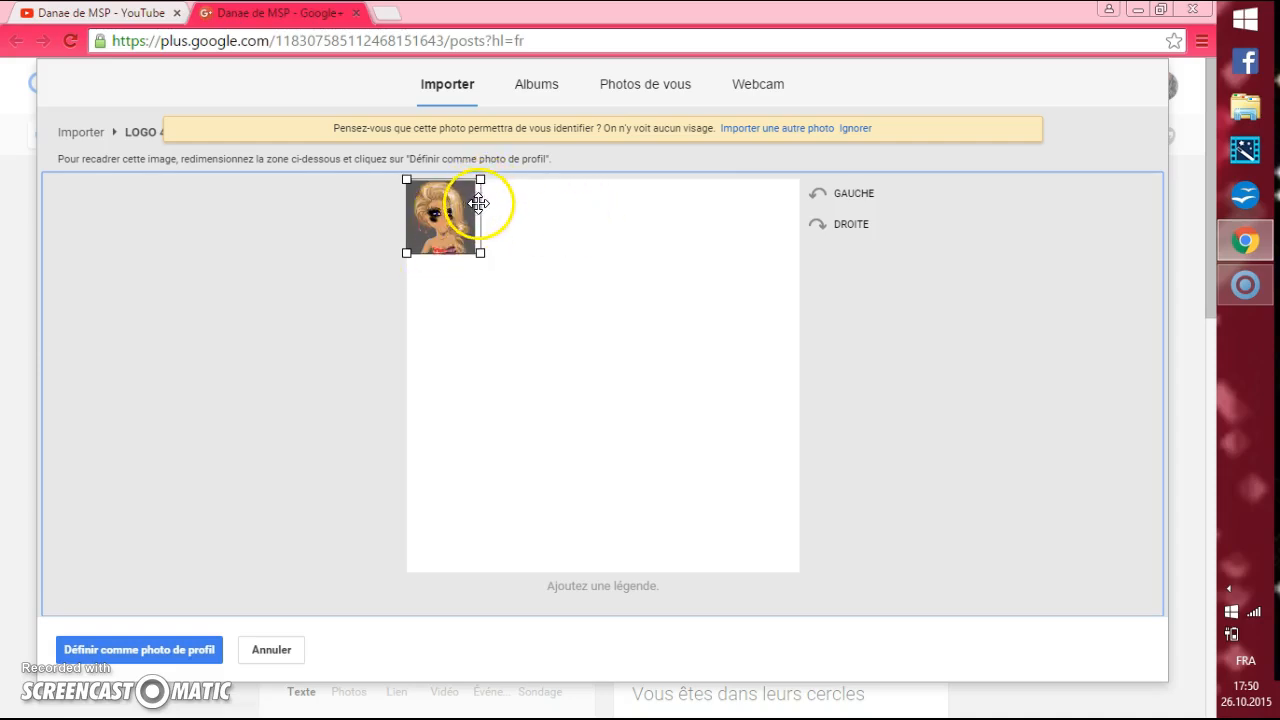
click(478, 195)
drag(478, 195, 472, 198)
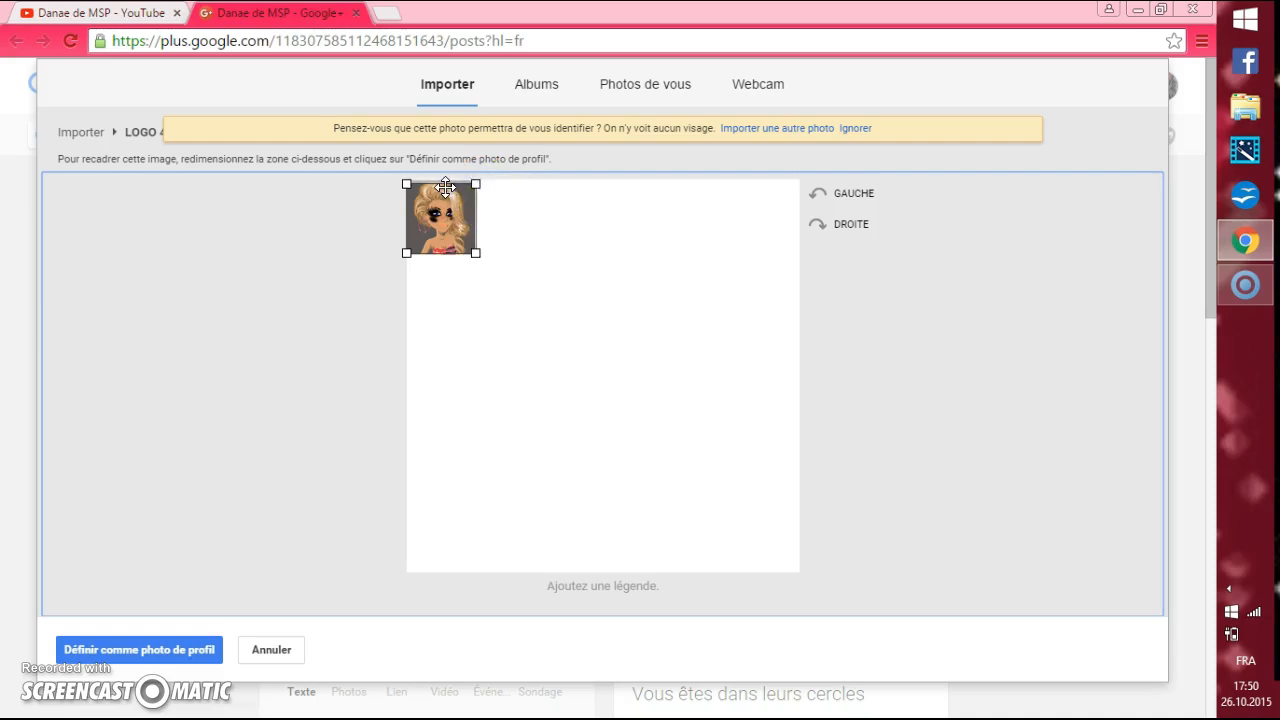
drag(446, 182, 444, 206)
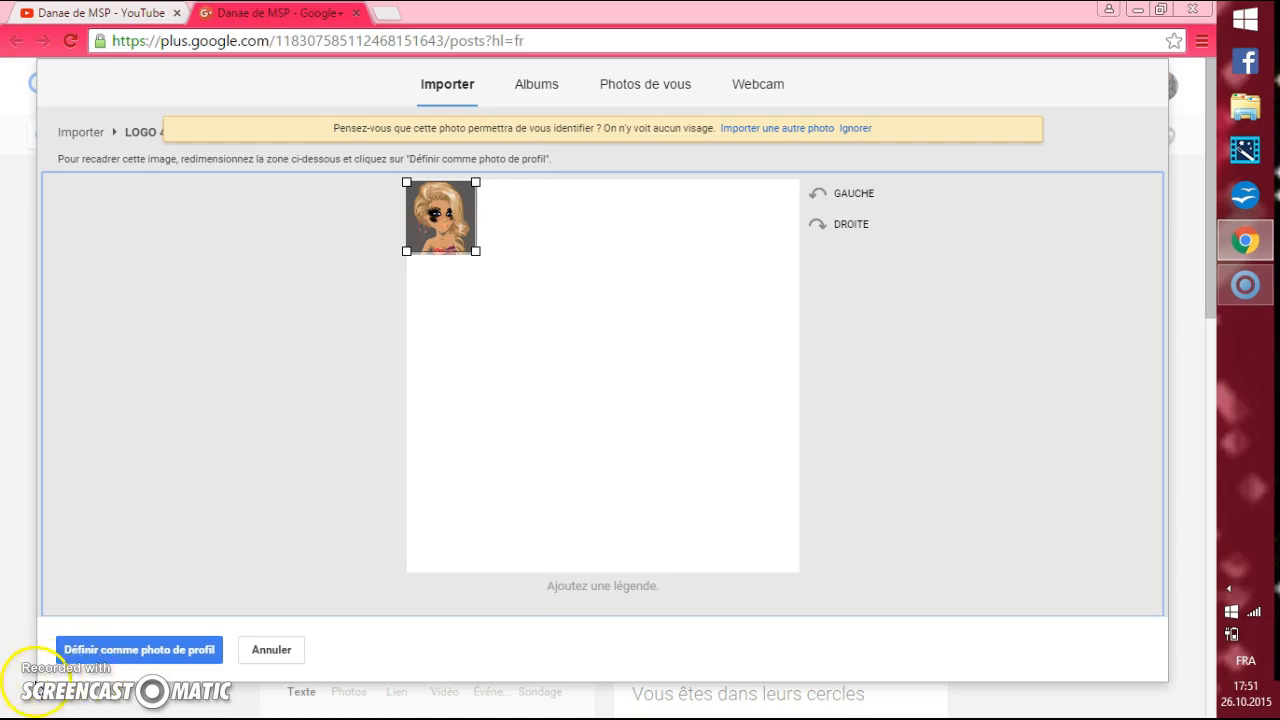
click(273, 651)
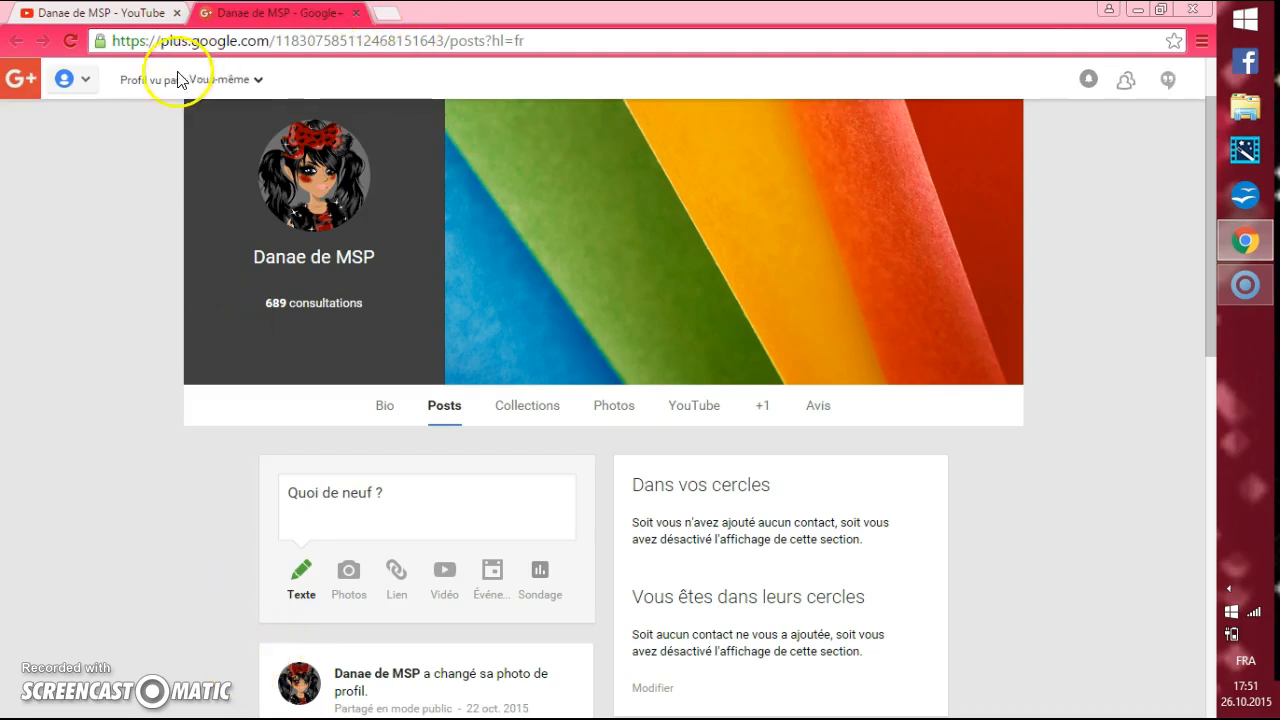
Close the Google+ profile page in Chrome, find Paint through the Windows search and open it.
click(357, 14)
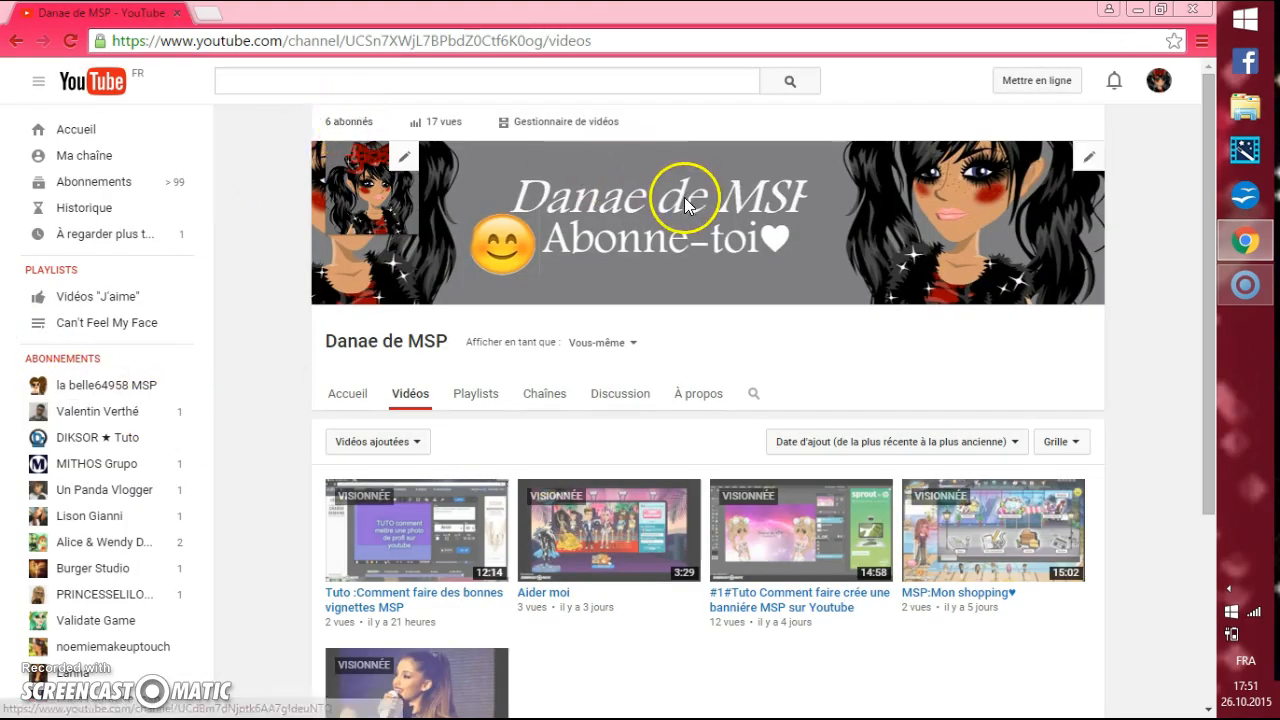
click(1240, 22)
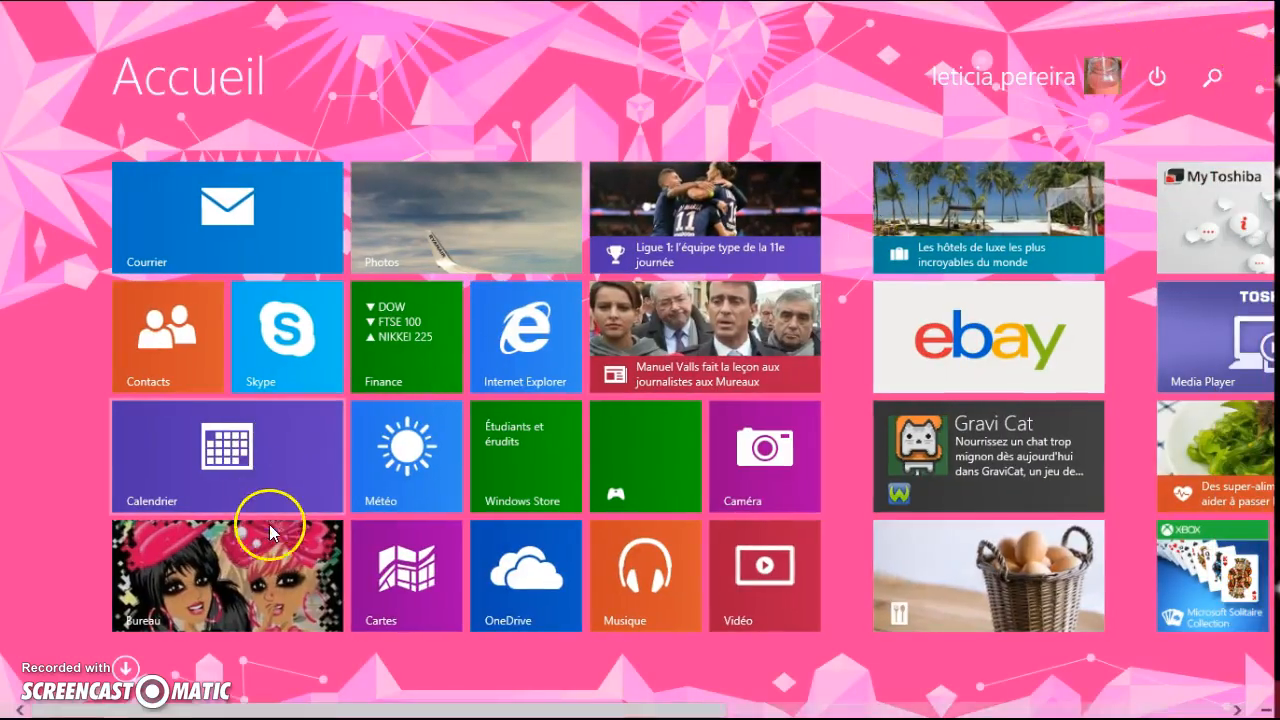
click(1211, 77)
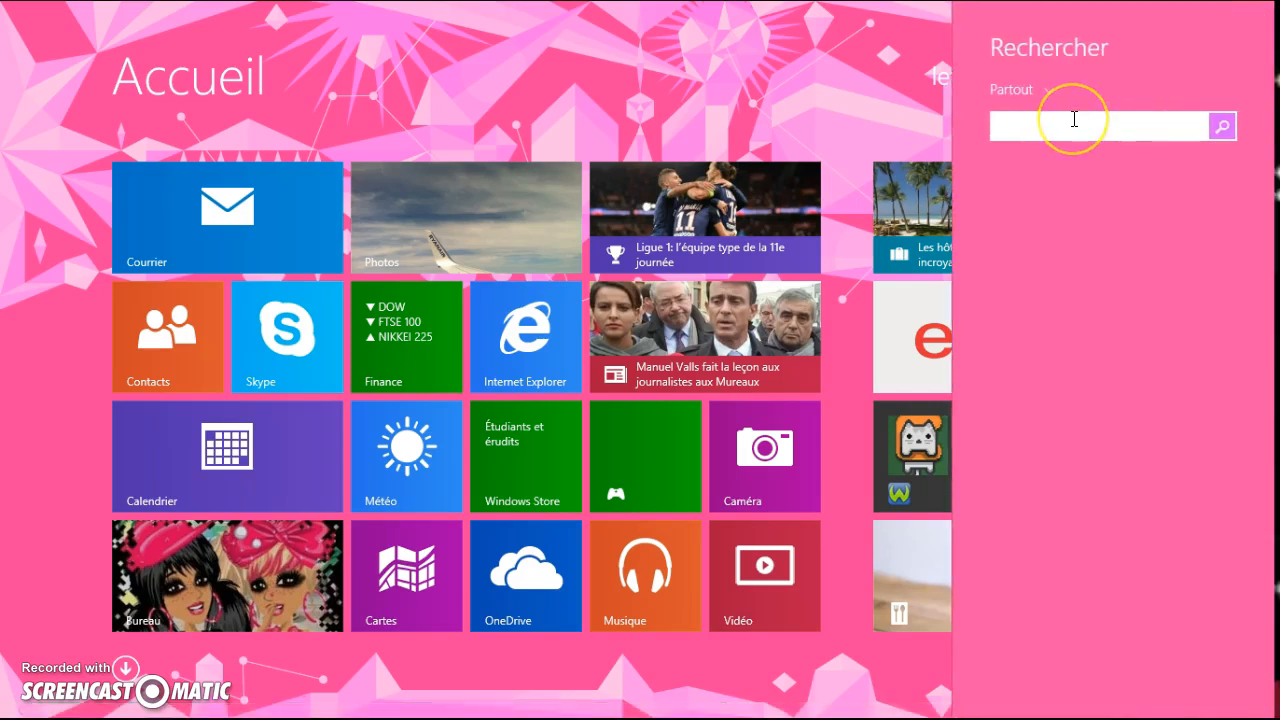
text(Paint)
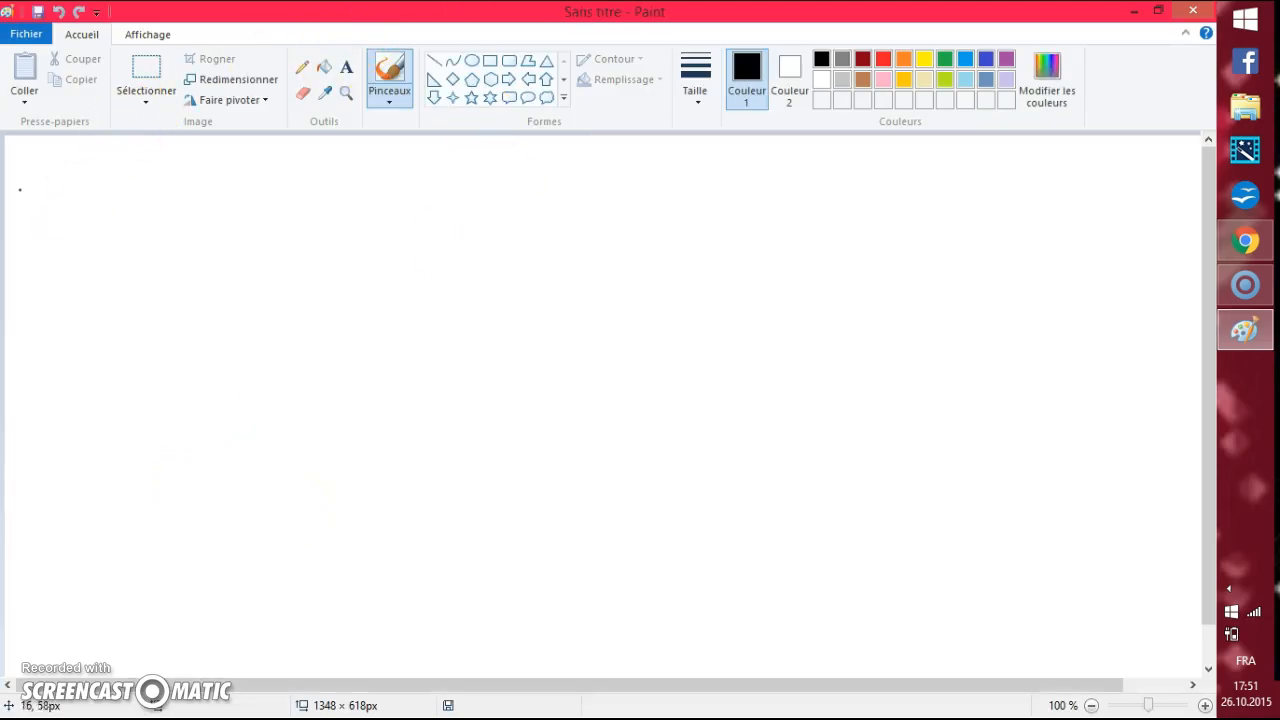
Paste the copied picture of the blonde avatar with the black headscarf onto the blank Paint canvas.
click(24, 100)
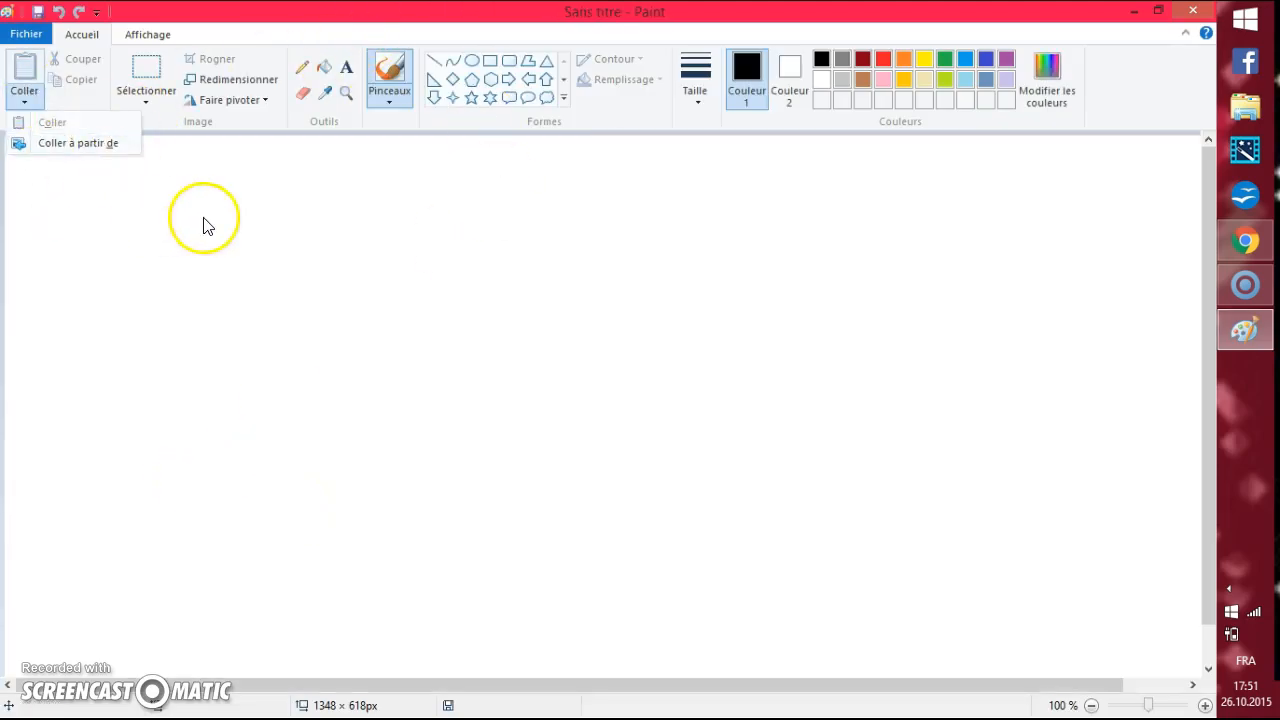
click(298, 165)
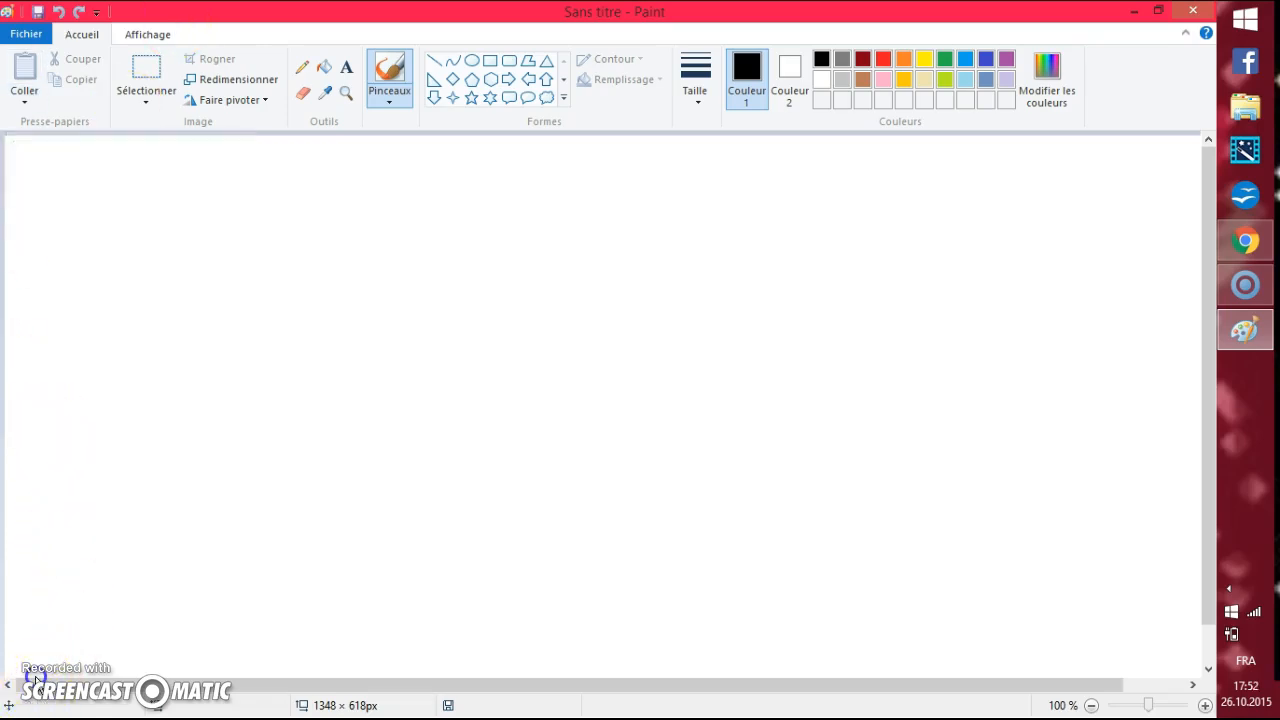
key(ctrl+v)
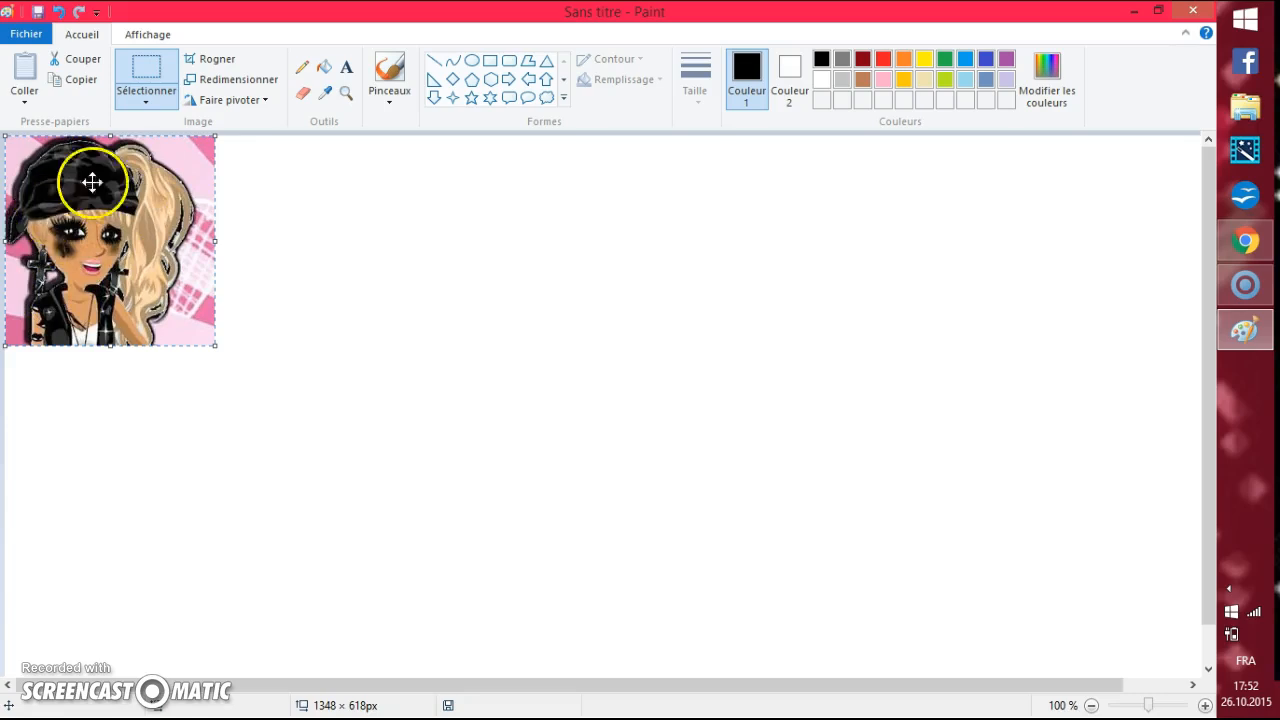
Resize the pasted blonde avatar picture by pixels to 250 horizontally, keeping the proportions.
click(225, 80)
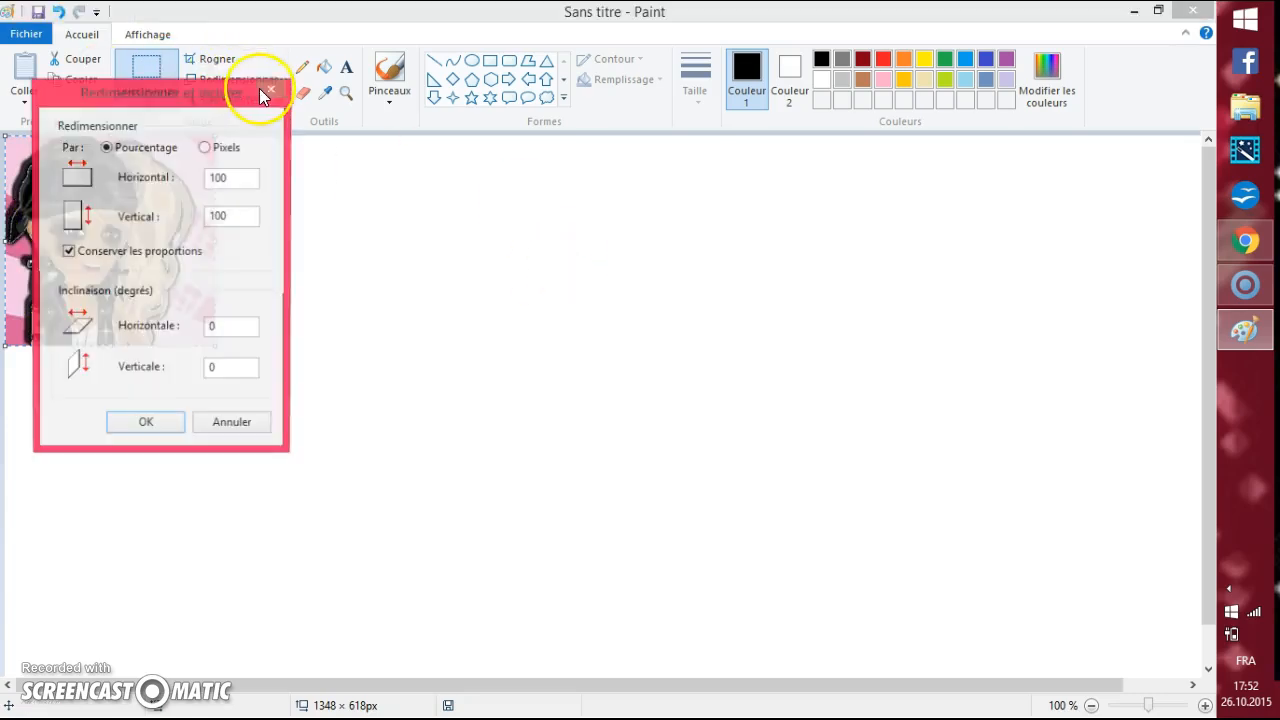
click(205, 148)
drag(246, 178, 212, 178)
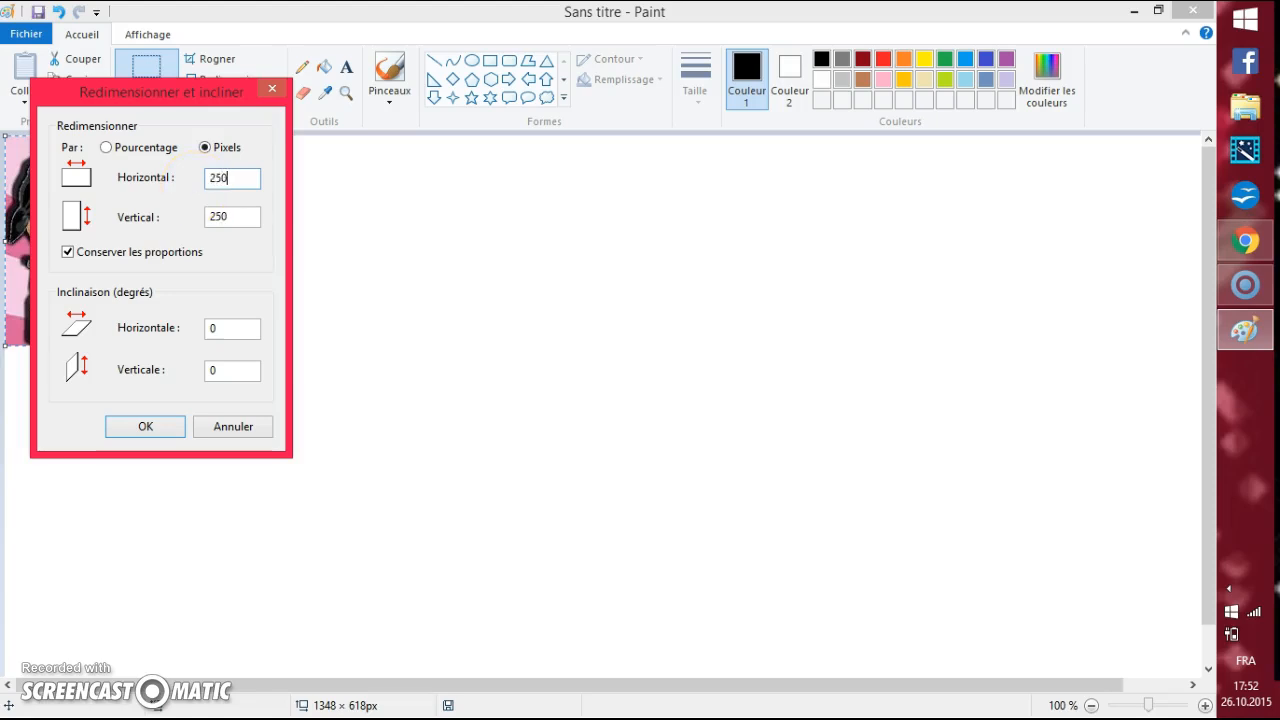
click(137, 435)
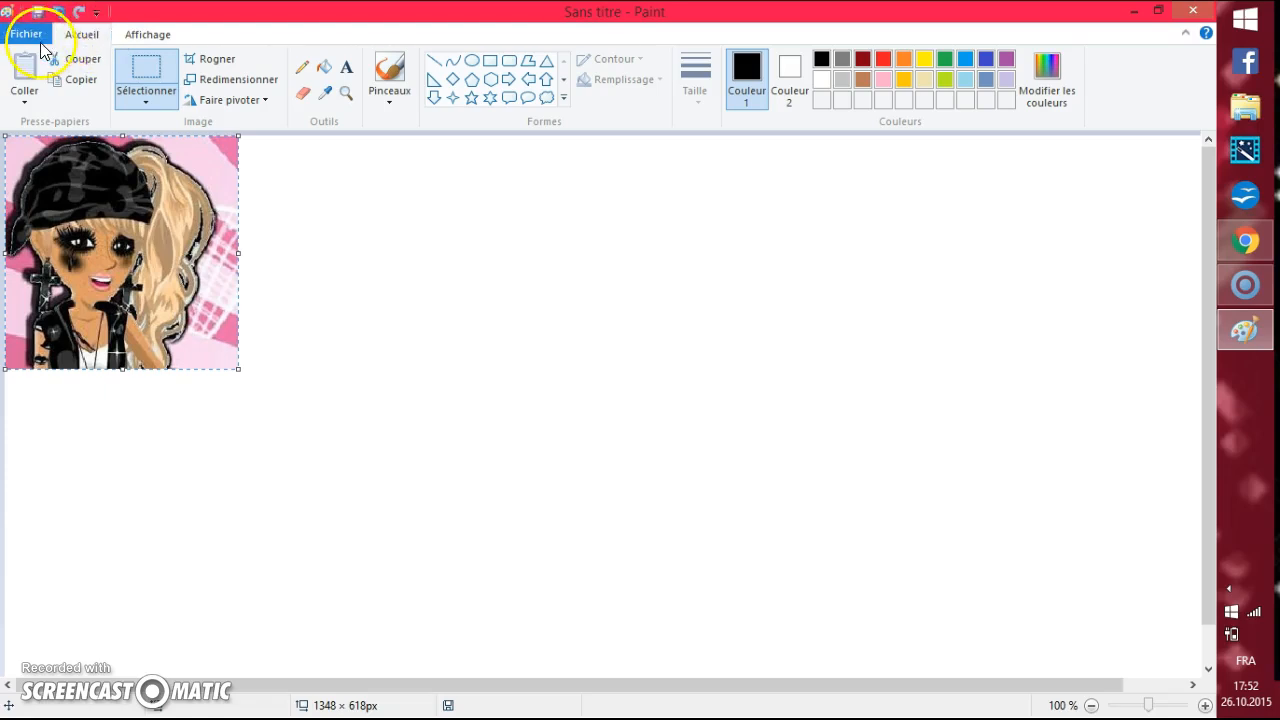
Check the YouTube channel page in Chrome, return to Paint and close it without saving the picture.
click(1137, 11)
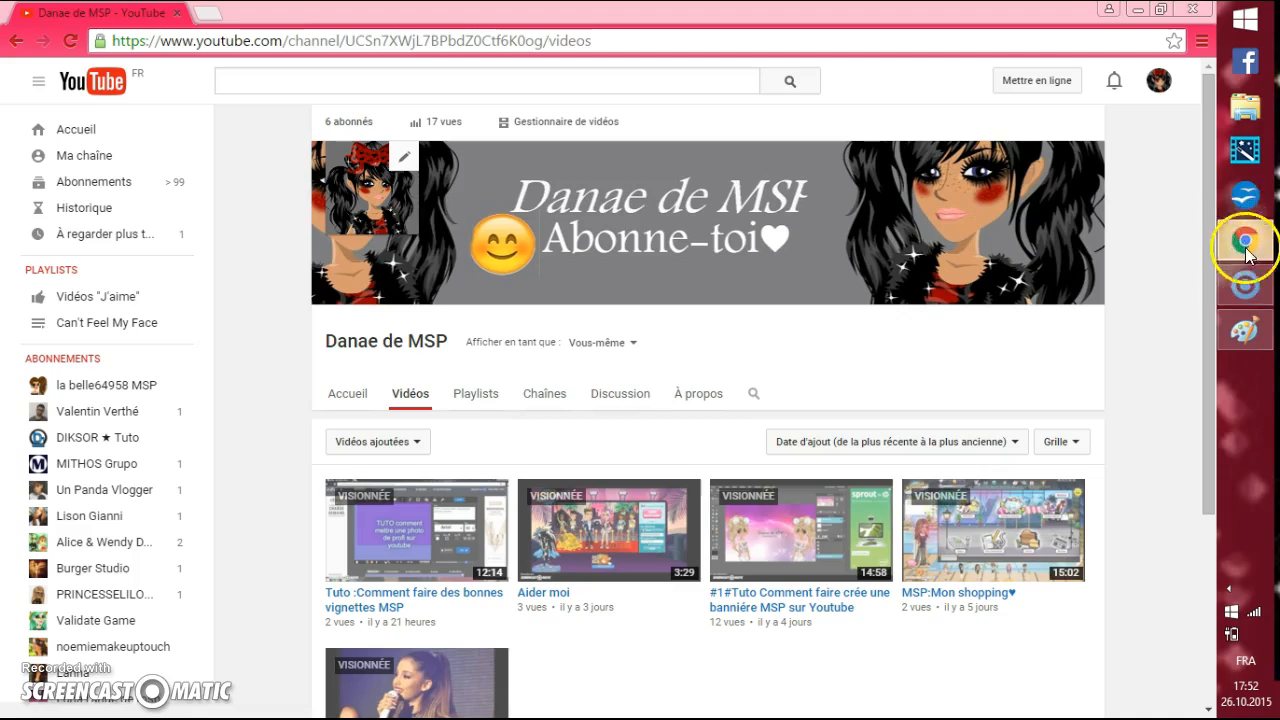
click(1245, 328)
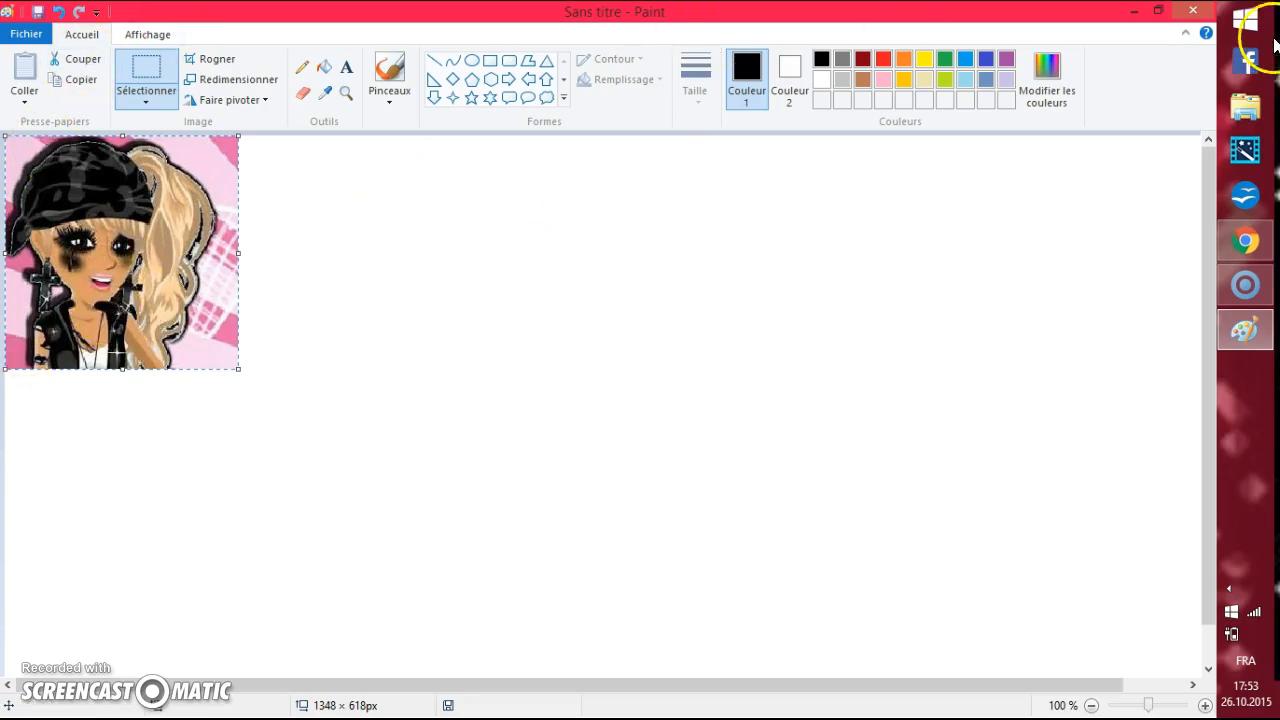
click(1193, 12)
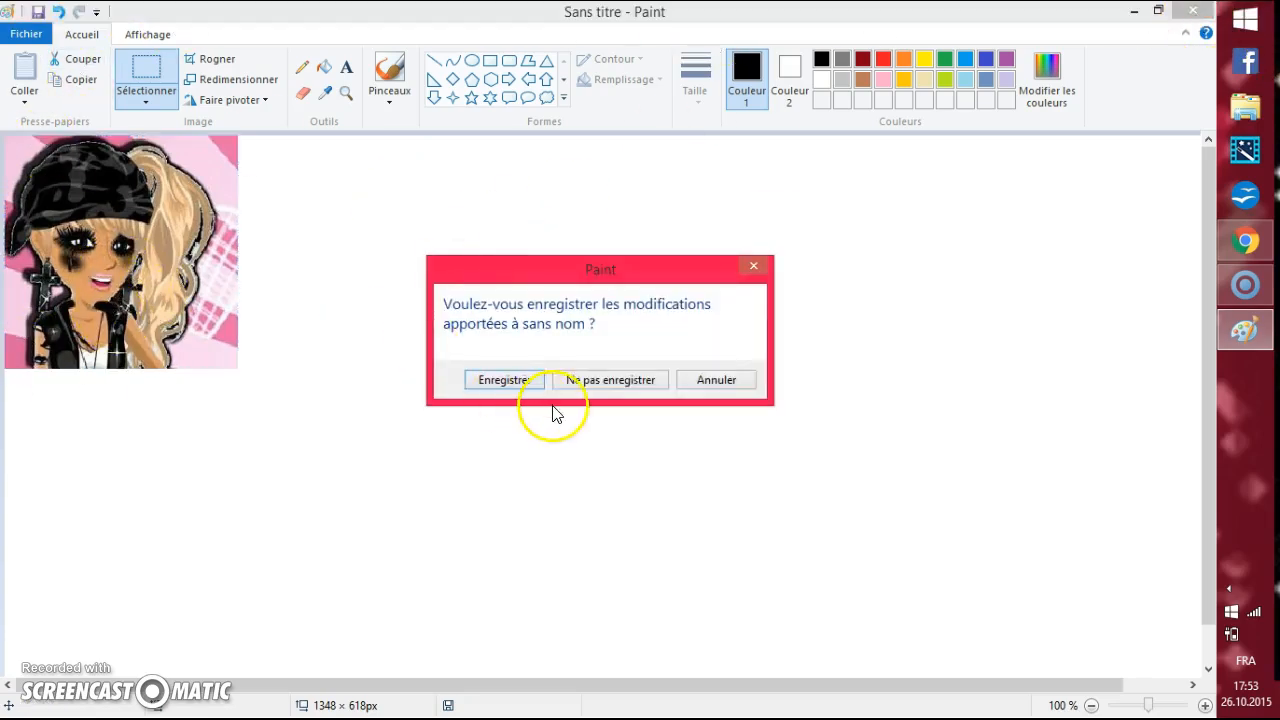
click(634, 388)
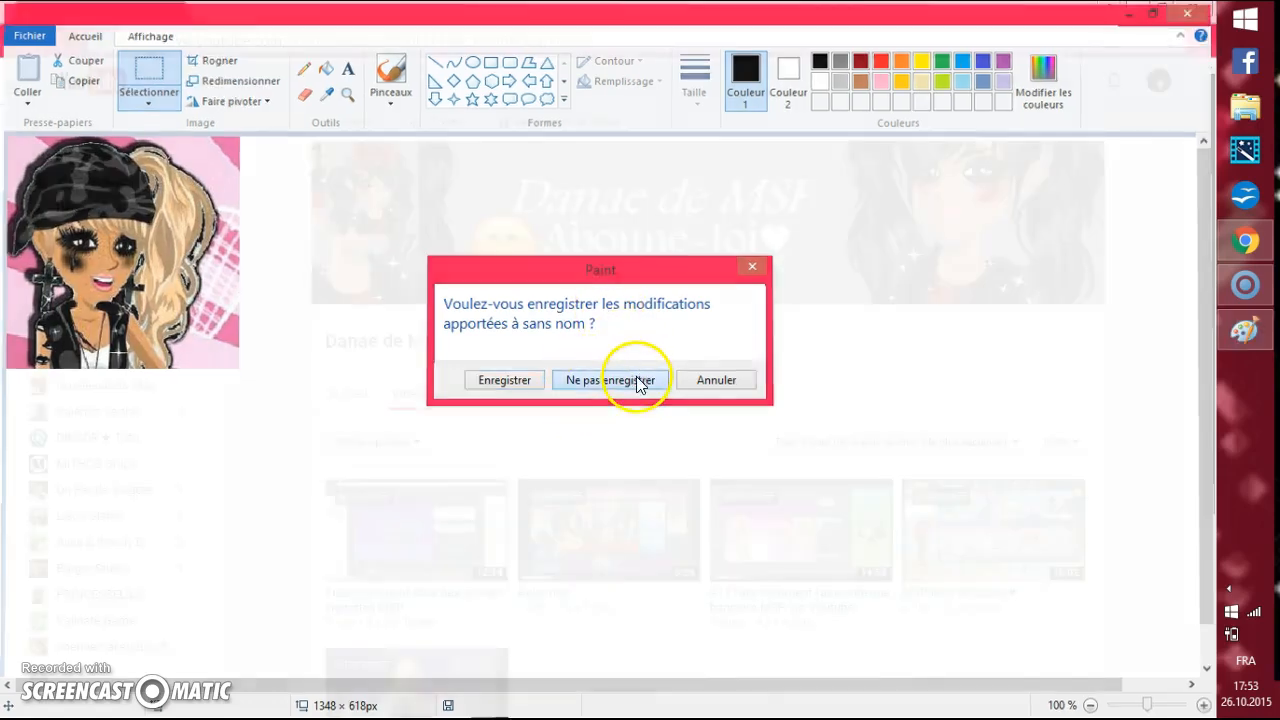